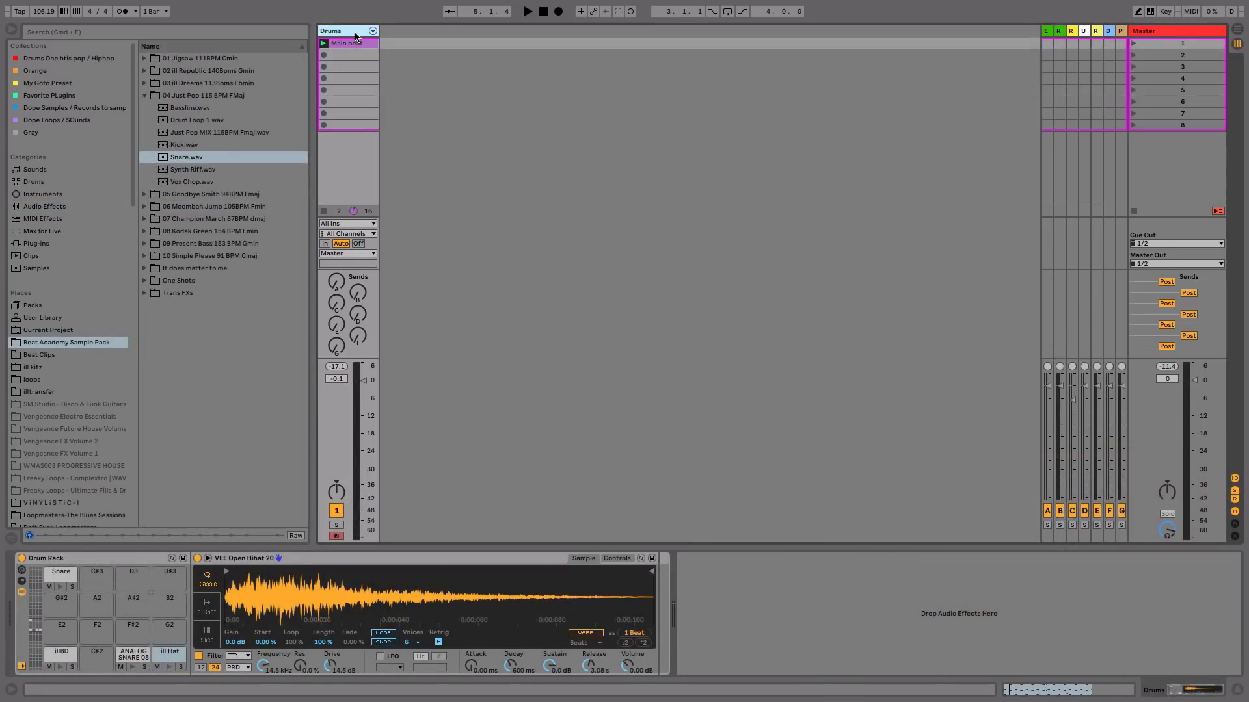
Inspect the Snare pad in the Drum Rack and audition the notes of the Main beat clip.
{"action": "left_click", "coordinate": [116, 563]}
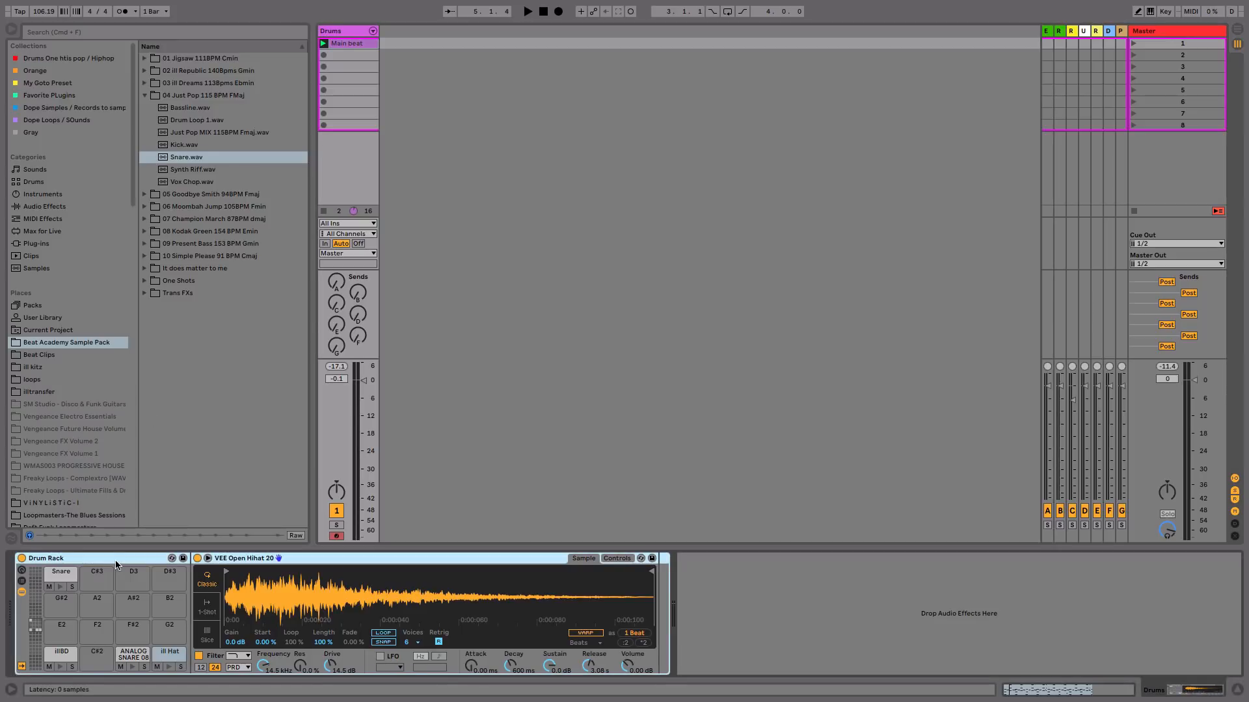
{"action": "left_click", "coordinate": [57, 587]}
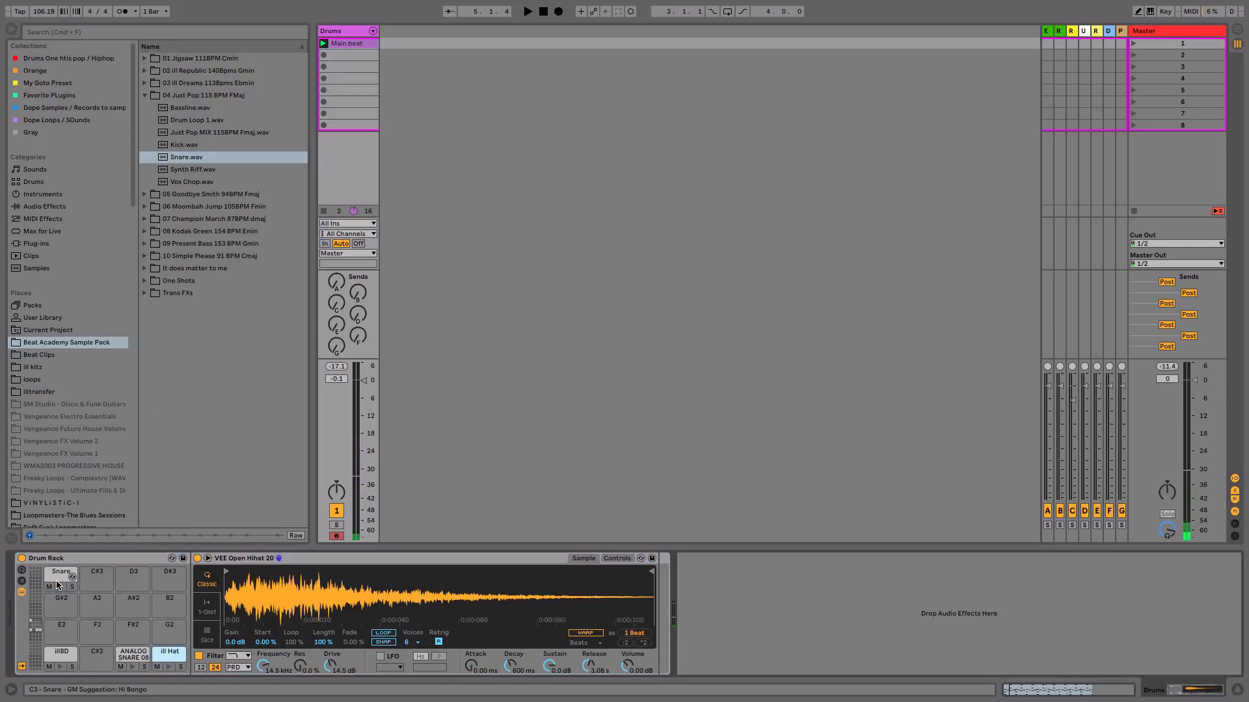
{"action": "left_click", "coordinate": [73, 579]}
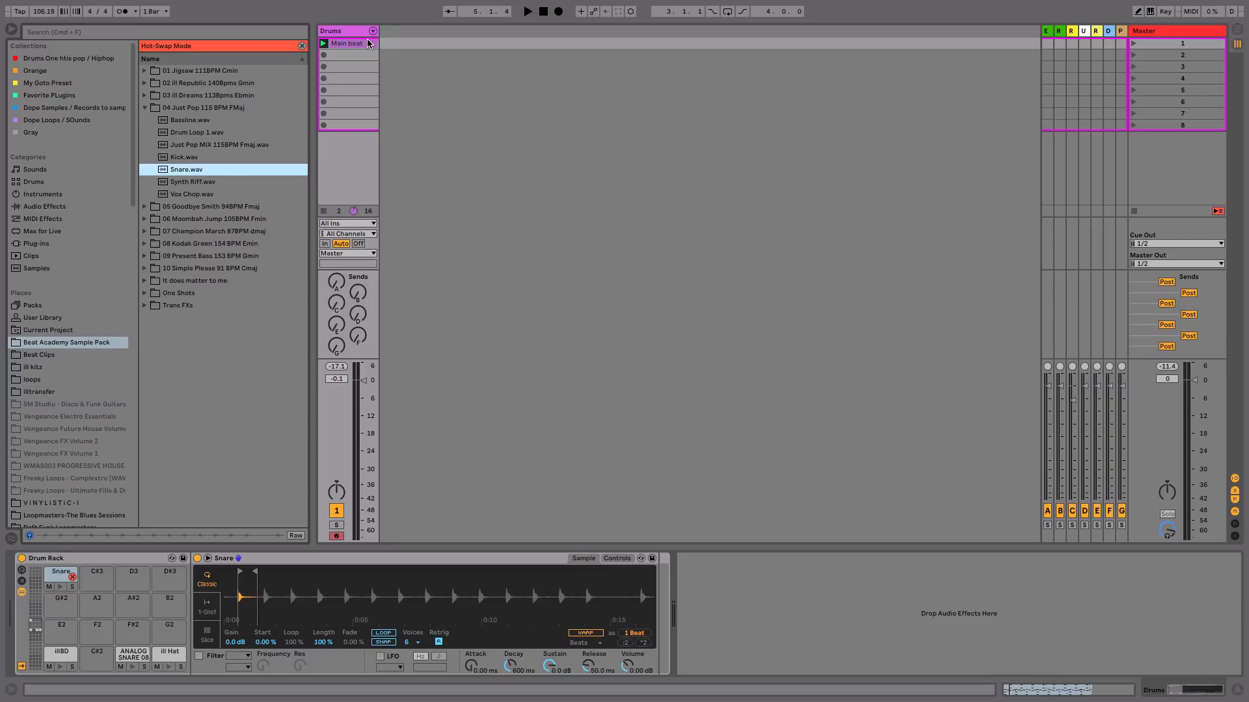
{"action": "double_click", "coordinate": [333, 43]}
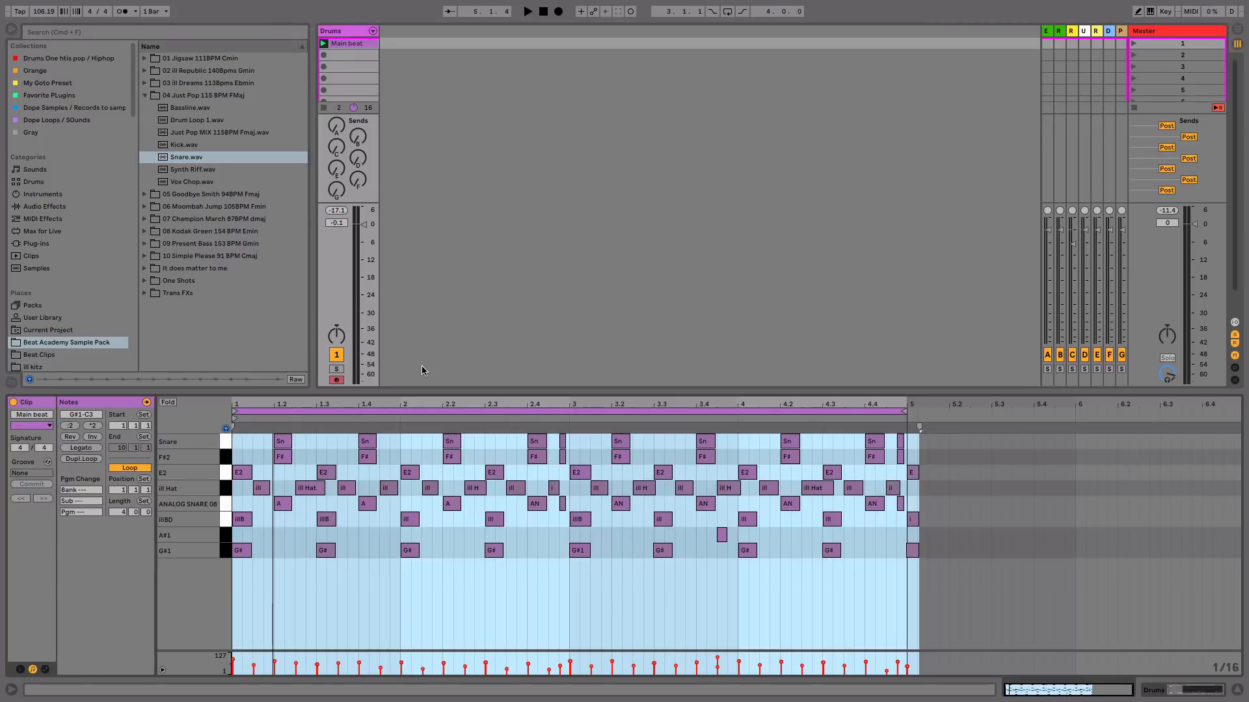
{"action": "key", "text": "space"}
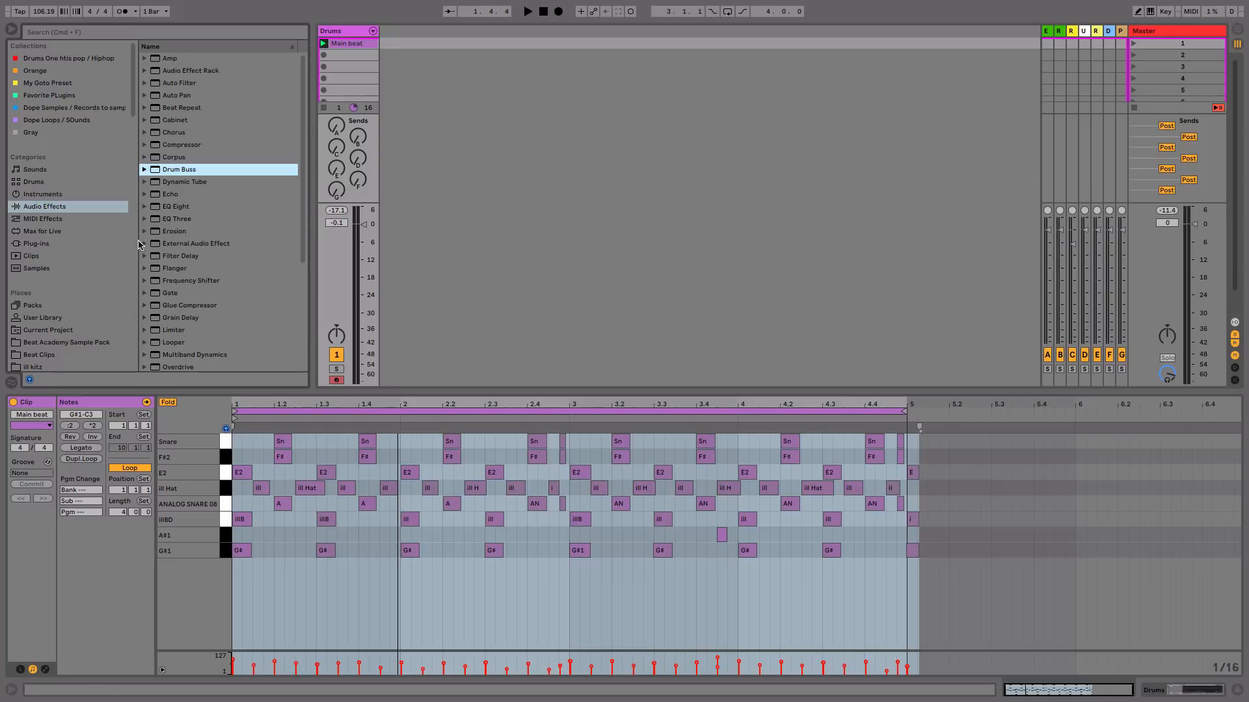
Add Drum Buss to the Drums track with its Drive at 31% and play the beat.
{"action": "left_click_drag", "start_coordinate": [186, 171], "coordinate": [337, 30]}
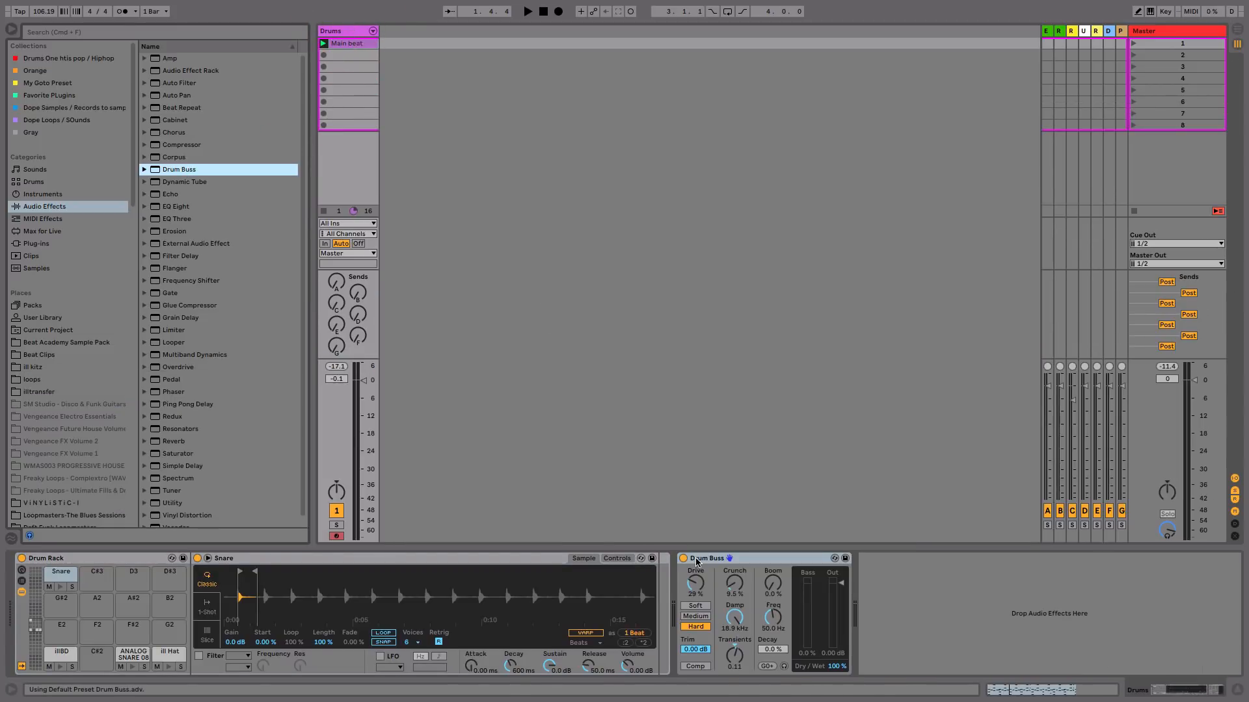
{"action": "left_click_drag", "start_coordinate": [701, 591], "coordinate": [700, 588]}
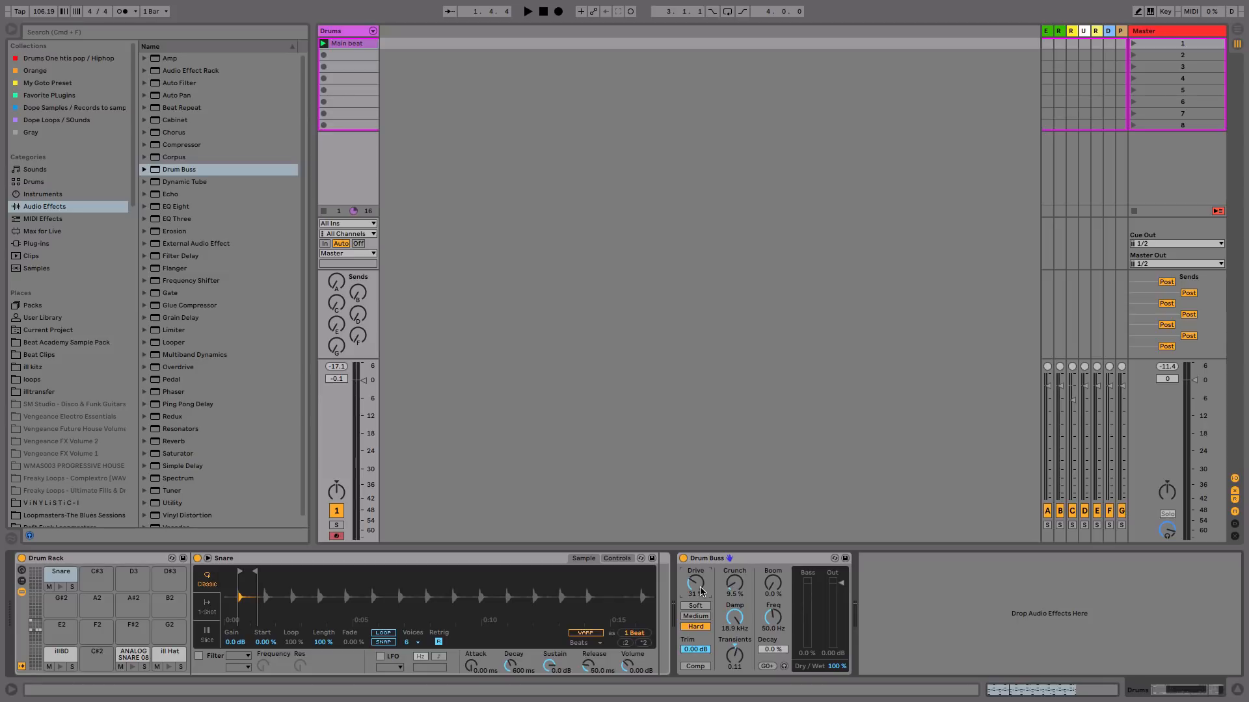
{"action": "key", "text": "space"}
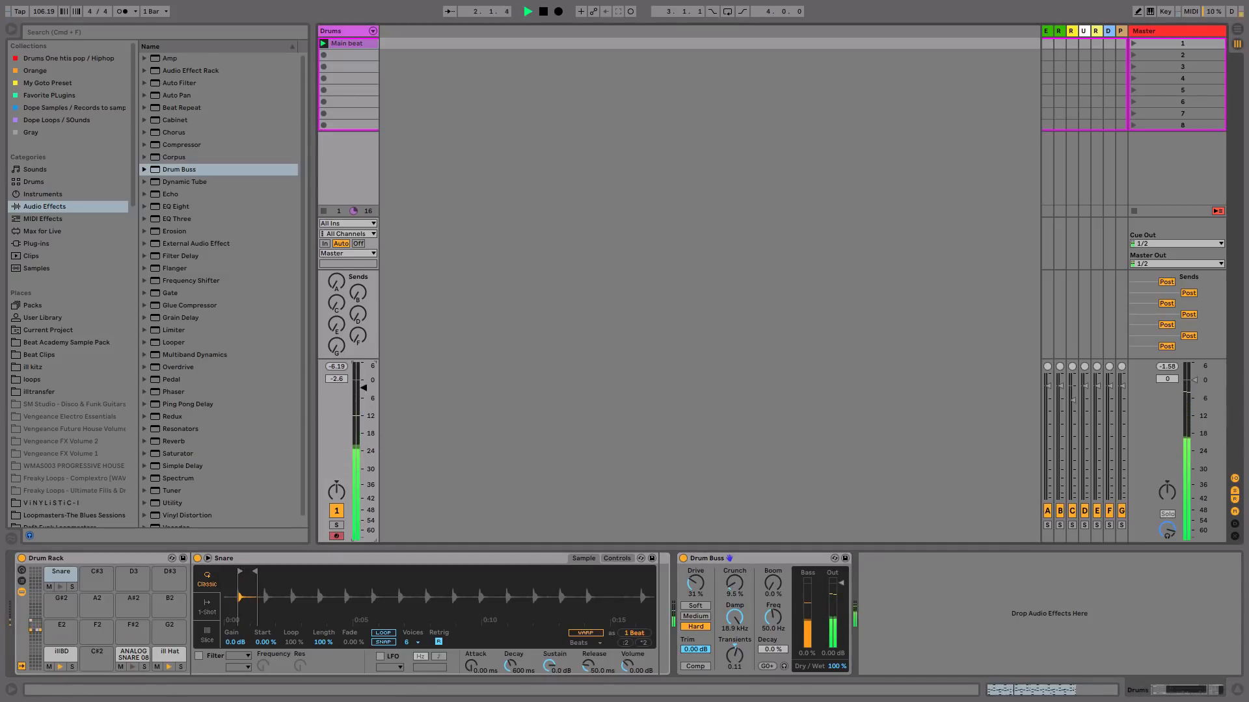
Set the Drum Buss Transients to 0.21 and its Crunch to 30% while auditioning the beat.
{"action": "left_click_drag", "start_coordinate": [734, 656], "coordinate": [734, 649]}
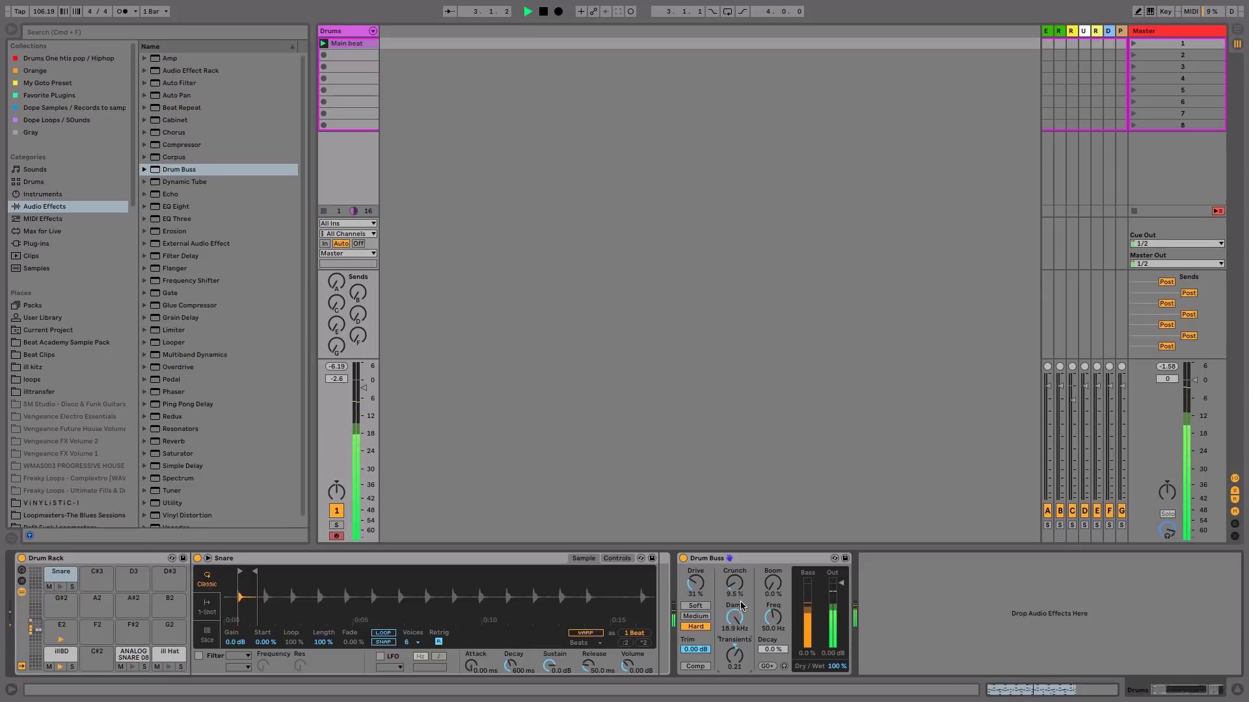
{"action": "key", "text": "space"}
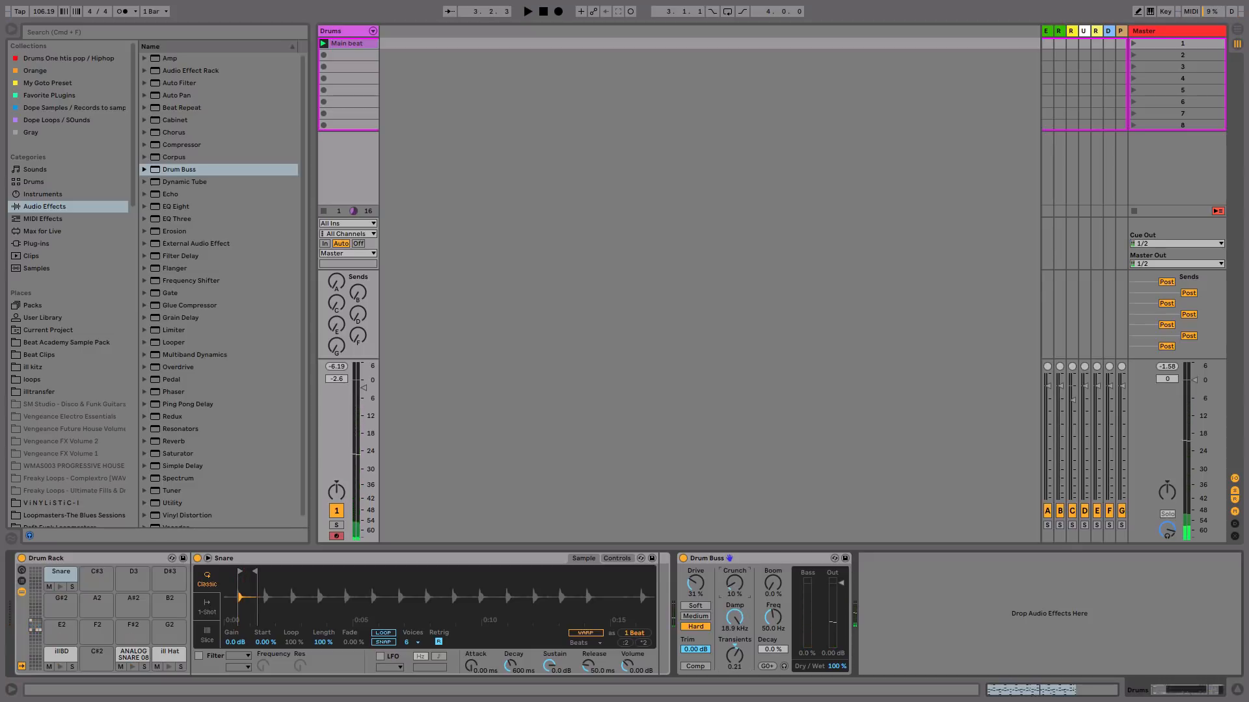
{"action": "key", "text": "space"}
{"action": "left_click_drag", "start_coordinate": [738, 591], "coordinate": [738, 575]}
{"action": "key", "text": "space"}
Play the beat and toggle Drum Buss off and back on to compare the sound.
{"action": "key", "text": "space"}
{"action": "left_click", "coordinate": [683, 559]}
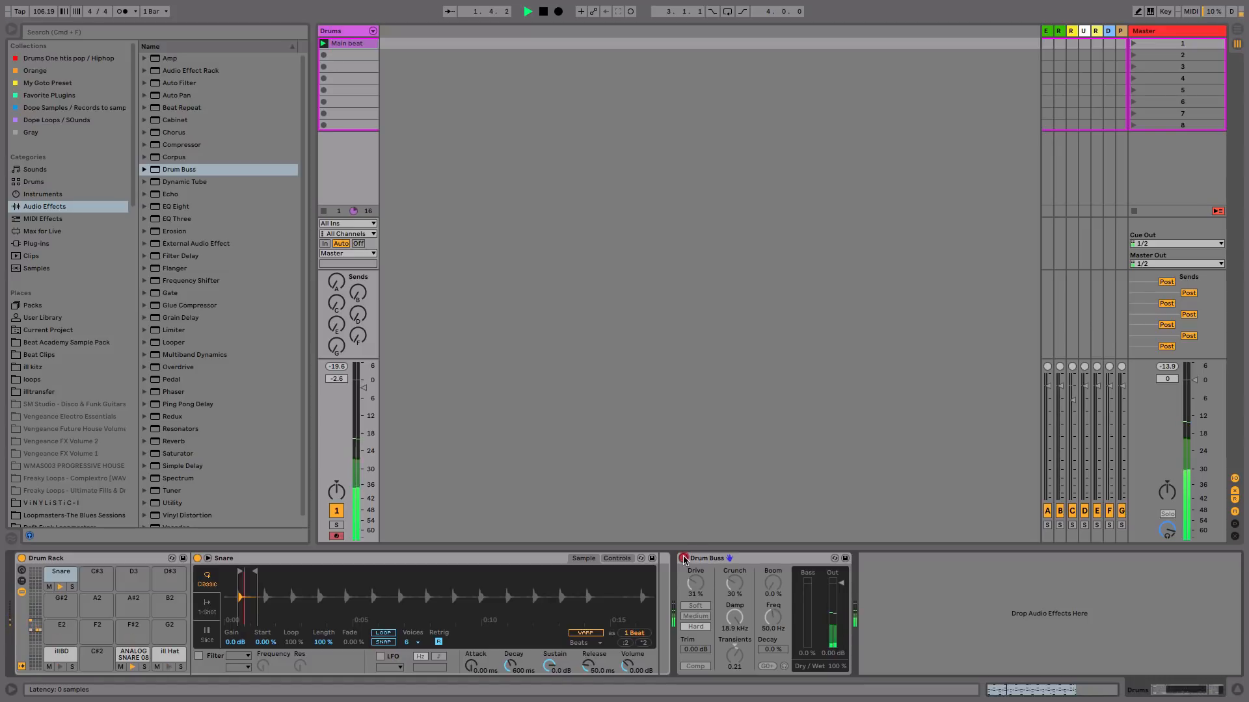
{"action": "left_click", "coordinate": [683, 560]}
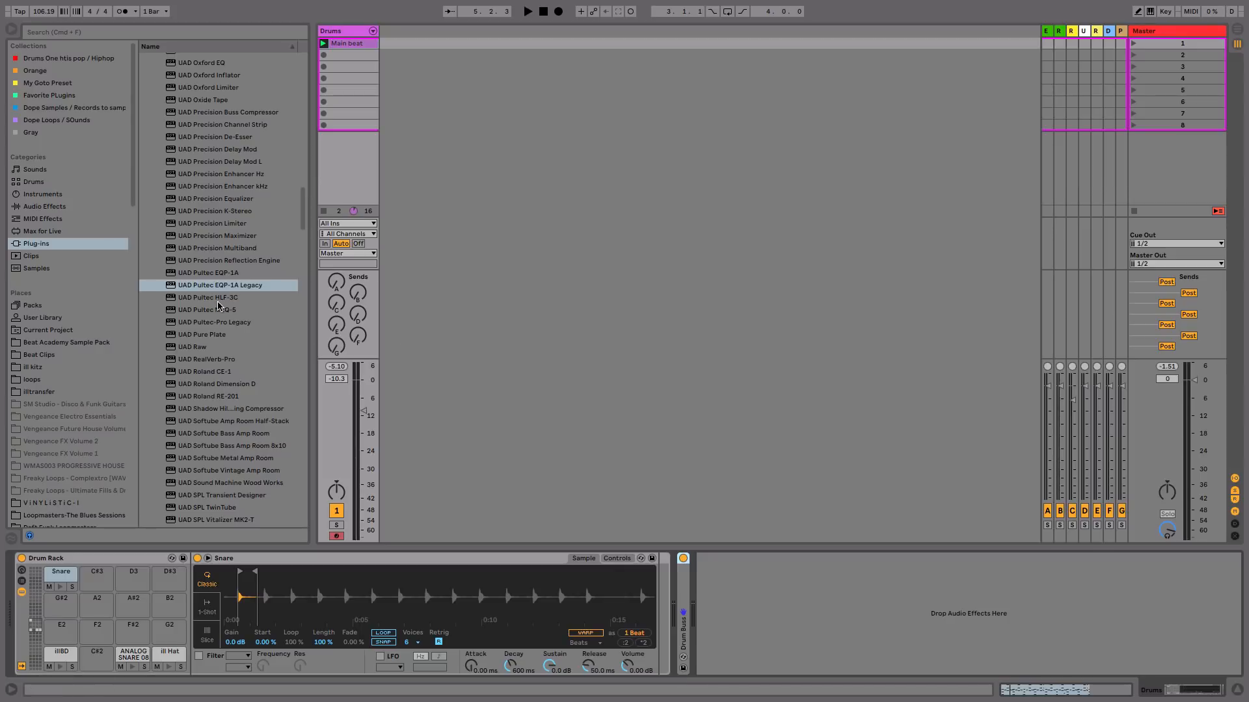
Add the UAD Pultec EQP-1A Legacy plug-in after Drum Buss on the Drums track.
{"action": "left_click_drag", "start_coordinate": [213, 289], "coordinate": [837, 612]}
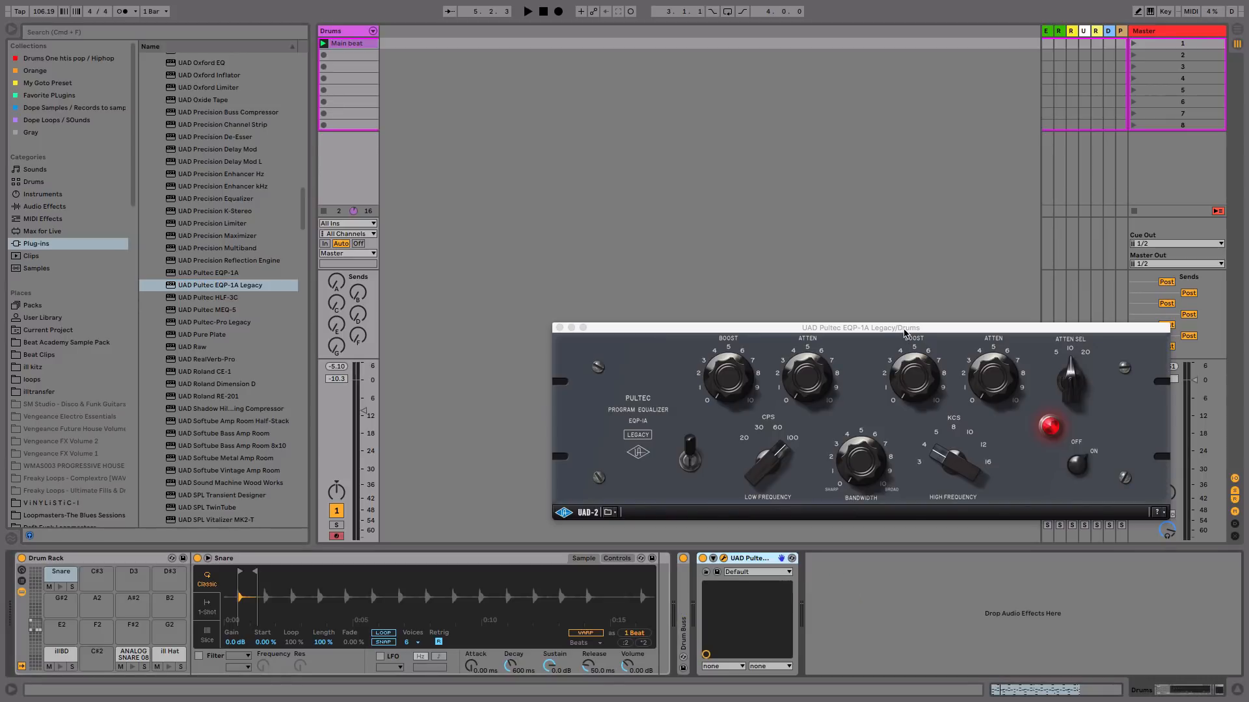
{"action": "left_click_drag", "start_coordinate": [904, 333], "coordinate": [816, 251]}
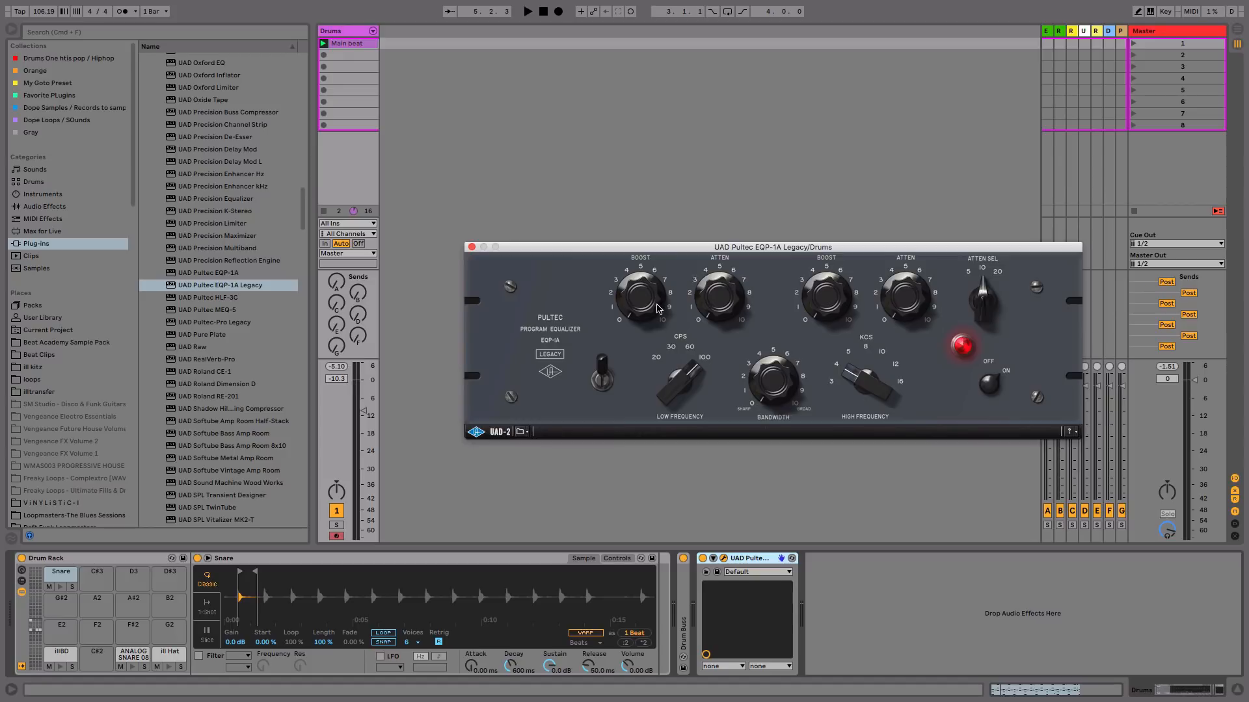
Set the Pultec's low frequency to 30 CPS and raise its low boost while the beat plays.
{"action": "left_click_drag", "start_coordinate": [694, 380], "coordinate": [685, 421]}
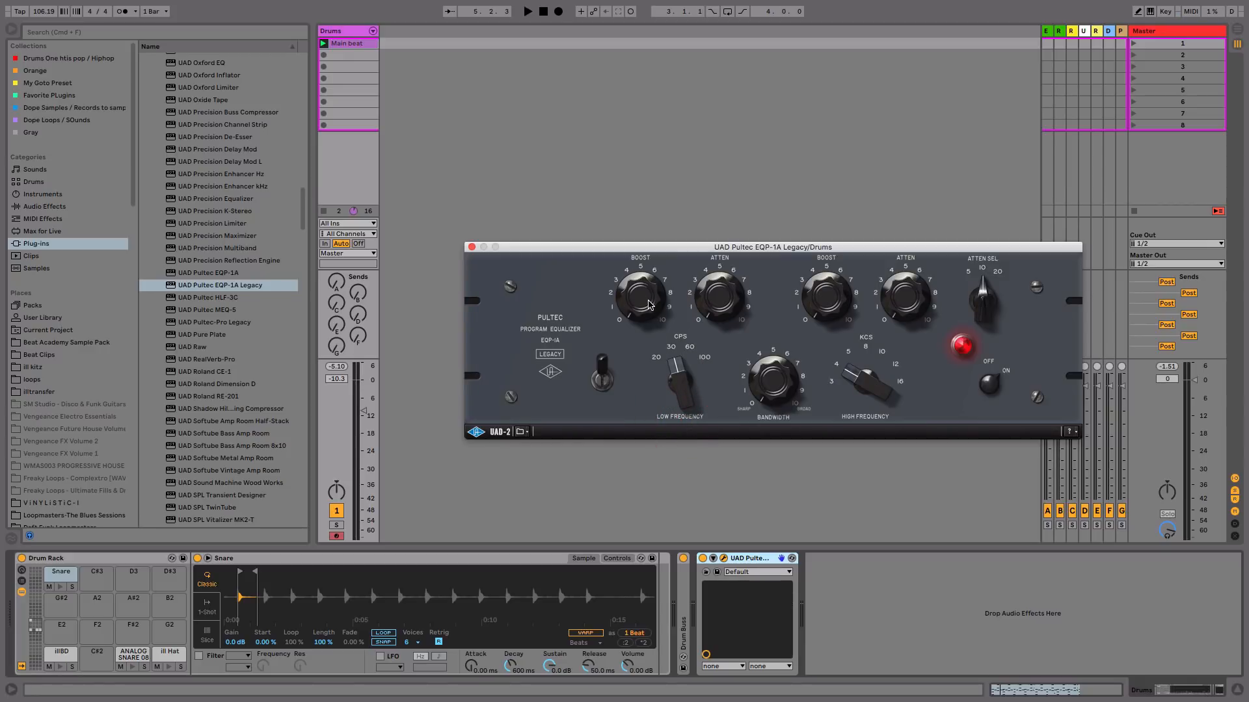
{"action": "key", "text": "space"}
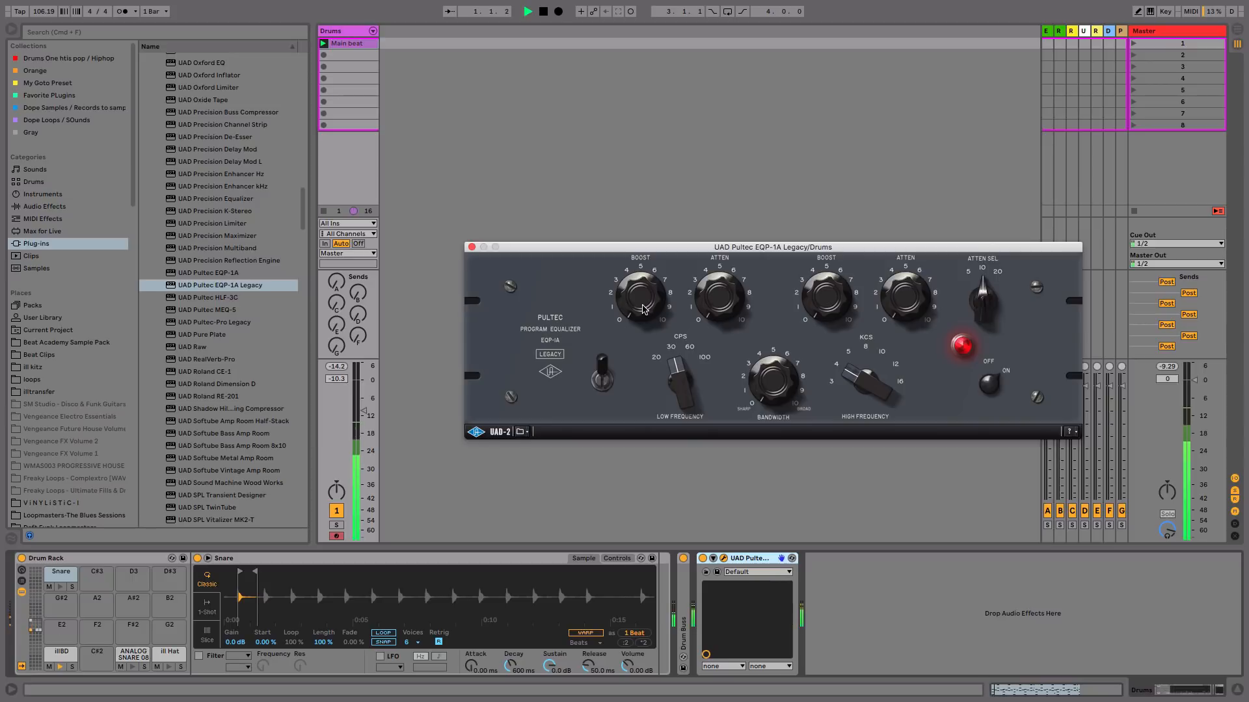
{"action": "left_click", "coordinate": [661, 251]}
{"action": "key", "text": "space"}
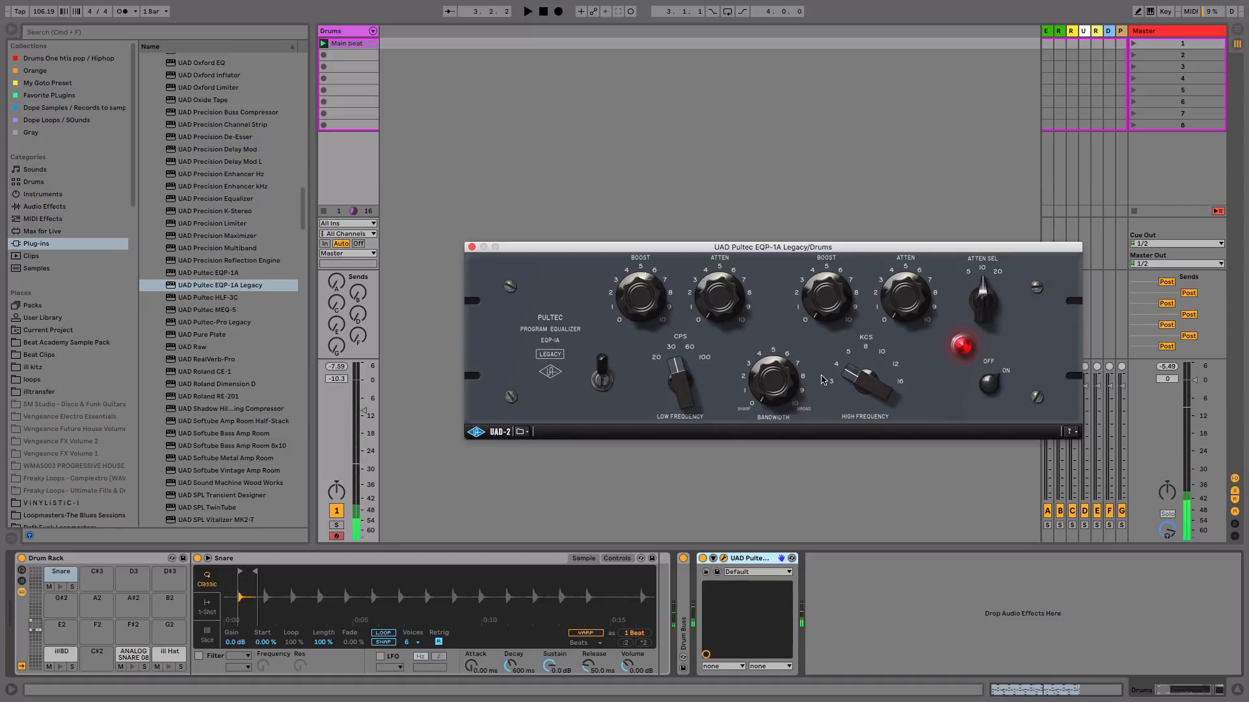
Raise the Pultec's high boost at 8 KCS and adjust its bandwidth while the beat plays.
{"action": "left_click", "coordinate": [850, 352]}
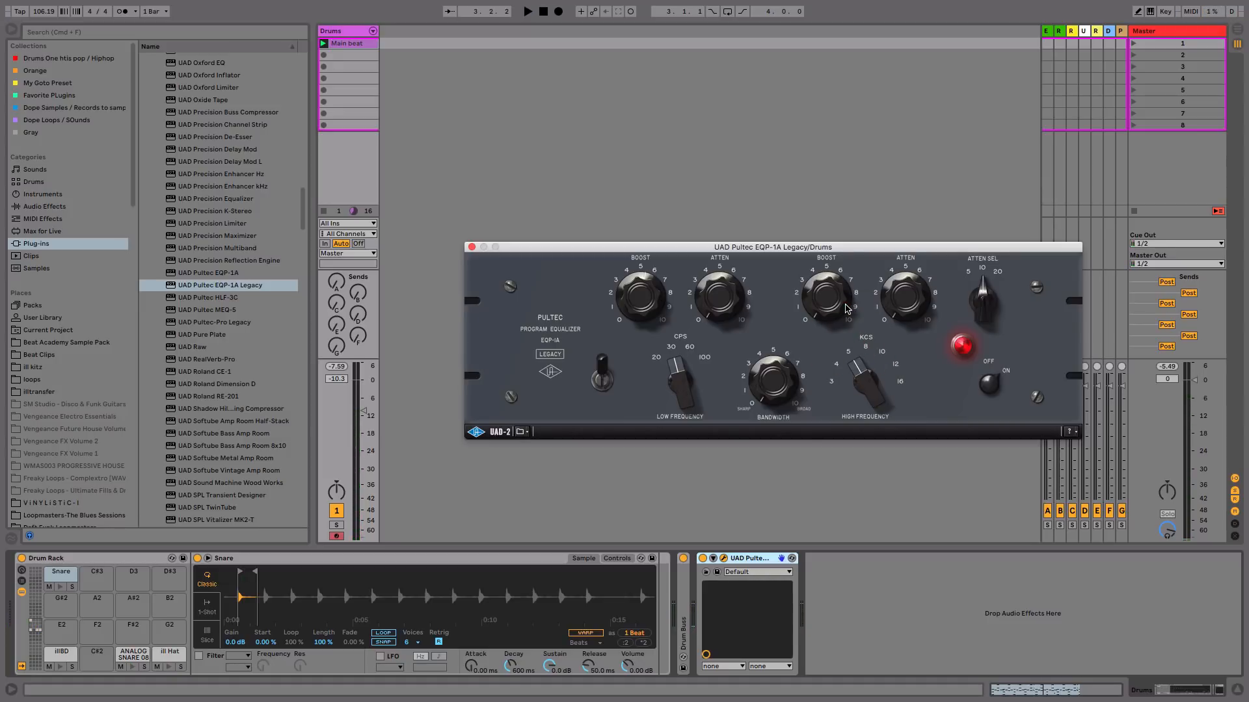
{"action": "key", "text": "space"}
{"action": "left_click", "coordinate": [854, 236]}
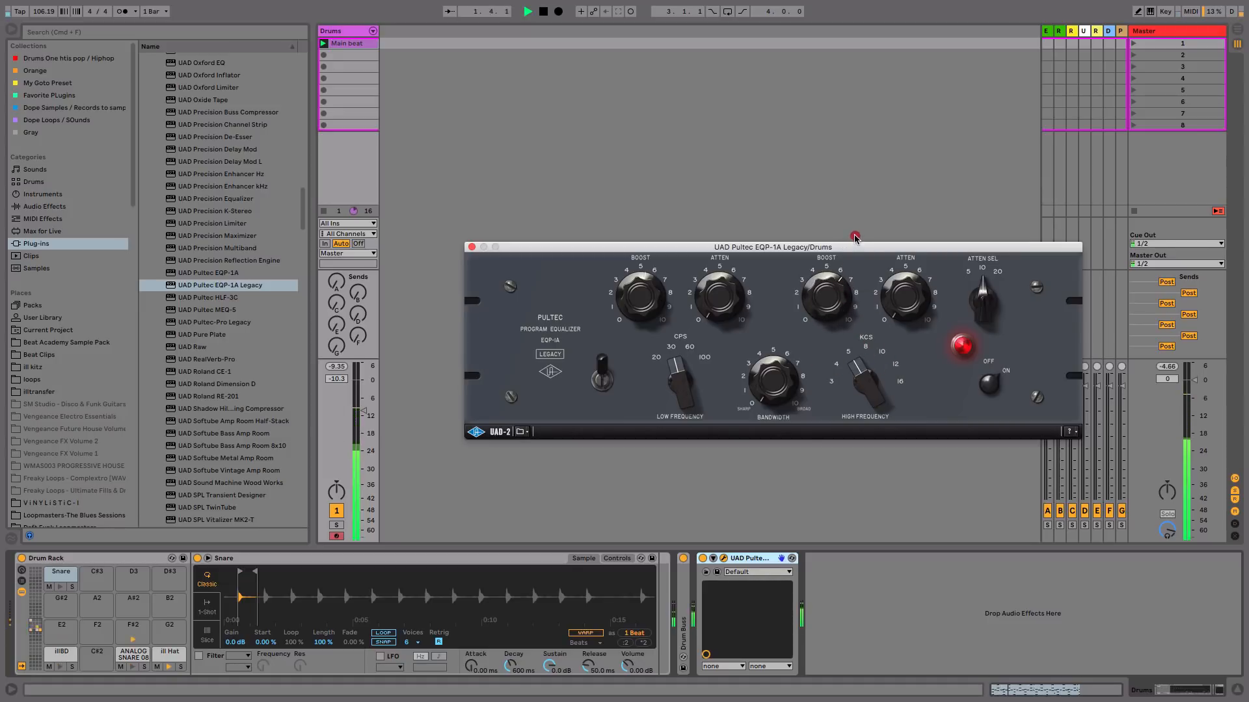
{"action": "mouse_move", "coordinate": [855, 236]}
{"action": "left_mouse_down"}
{"action": "mouse_move", "coordinate": [847, 282]}
{"action": "mouse_move", "coordinate": [829, 298]}
{"action": "left_mouse_up"}
{"action": "left_click", "coordinate": [857, 380]}
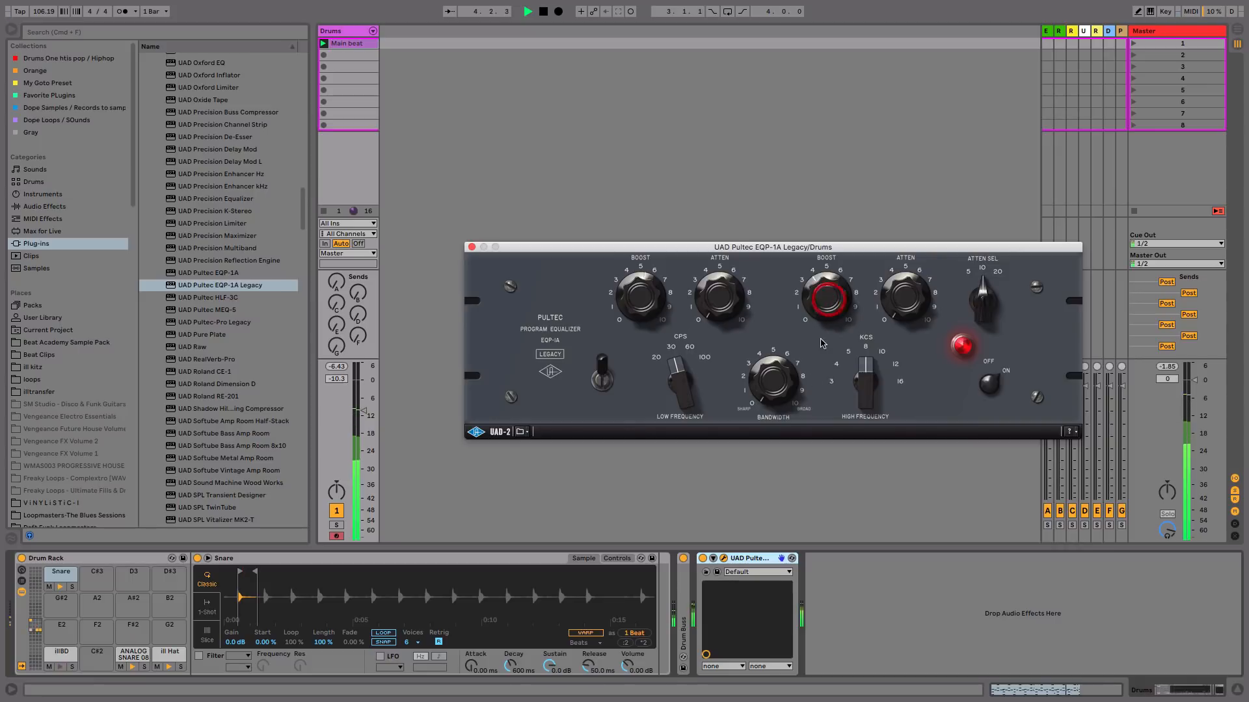
{"action": "mouse_move", "coordinate": [784, 388]}
{"action": "left_mouse_down"}
{"action": "mouse_move", "coordinate": [793, 364]}
{"action": "mouse_move", "coordinate": [784, 376]}
{"action": "left_mouse_up"}
Play the beat and switch the Pultec EQ out and back in to compare the sound.
{"action": "key", "text": "space"}
{"action": "left_click", "coordinate": [604, 385]}
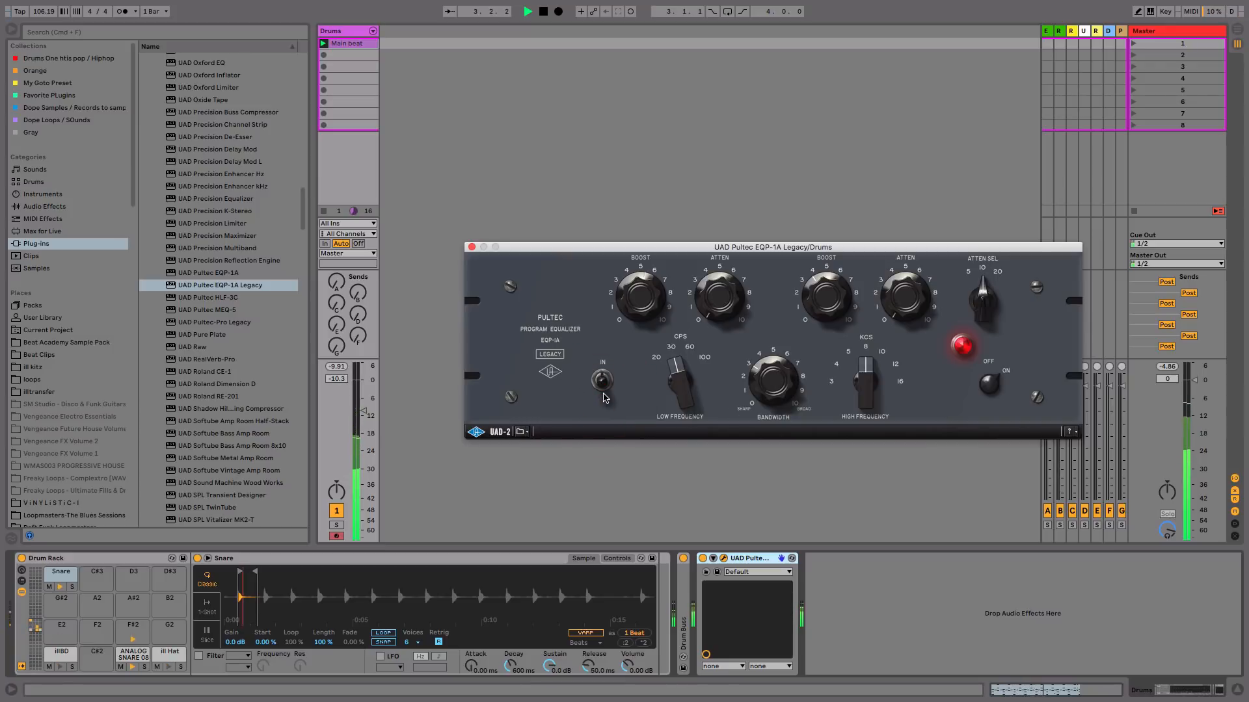
{"action": "left_click", "coordinate": [611, 358]}
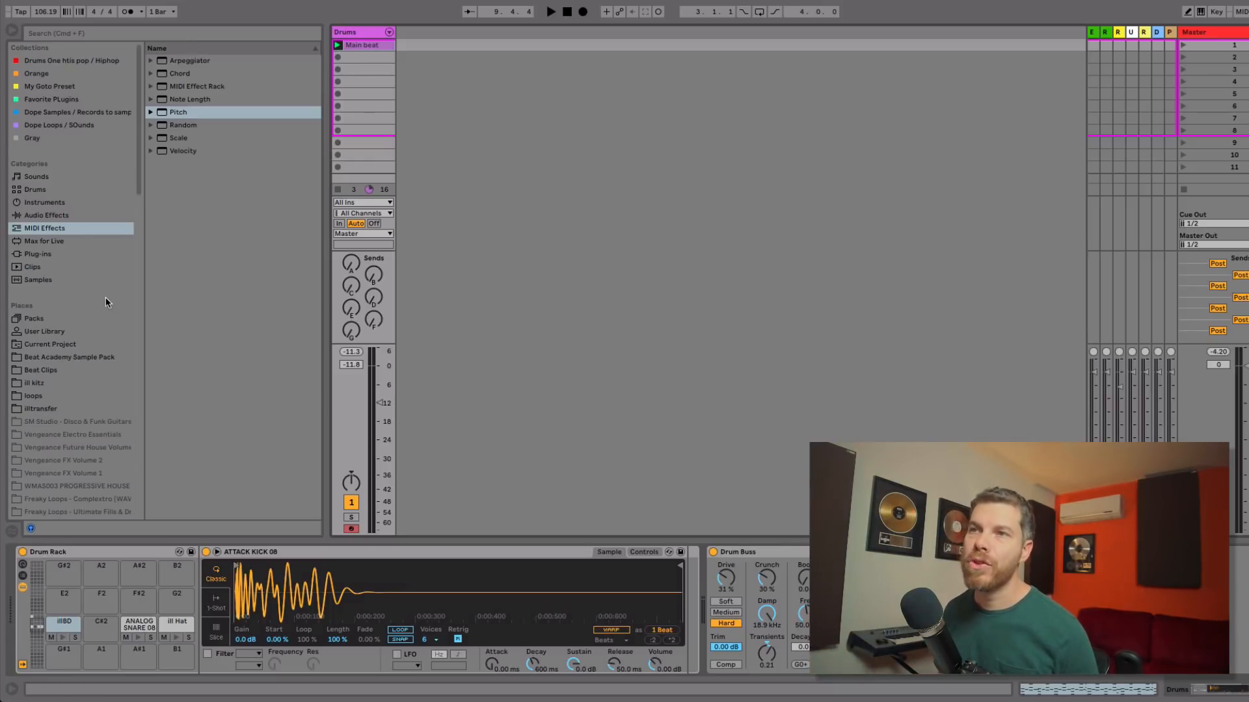
Load the BFD2 VST instrument onto a new MIDI track beside the Drums track.
{"action": "left_click", "coordinate": [58, 254]}
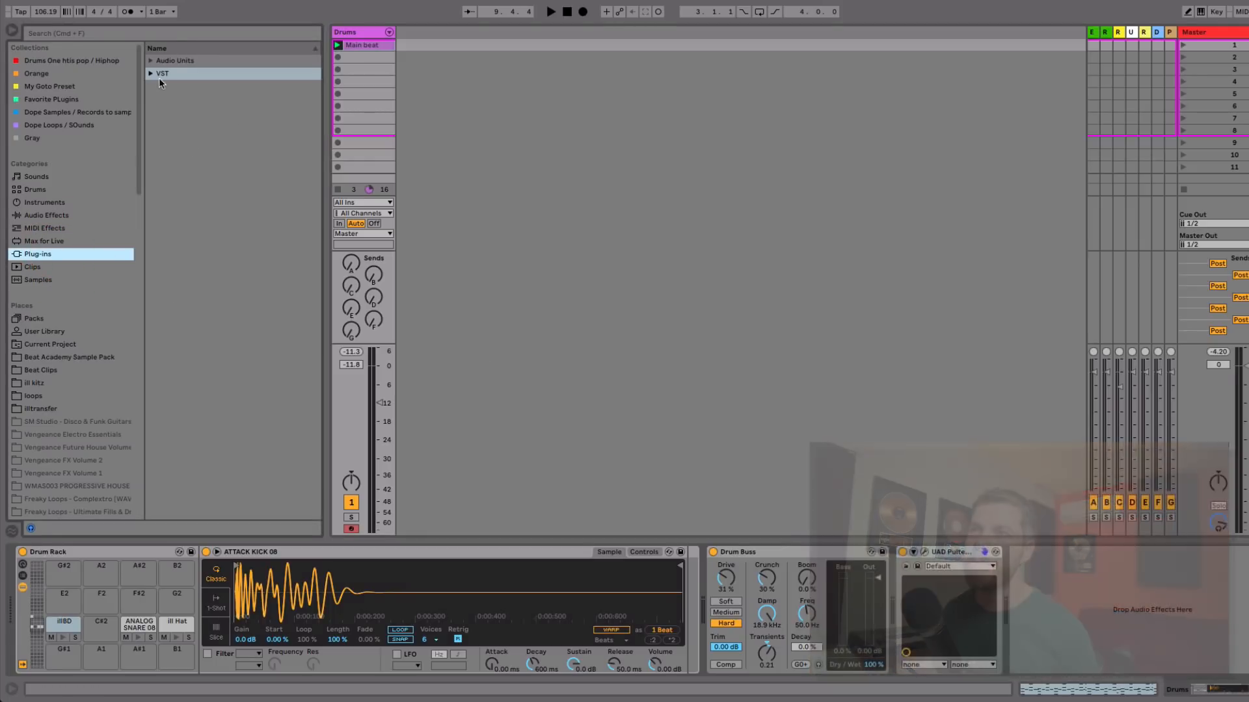
{"action": "left_click", "coordinate": [156, 74]}
{"action": "left_click_drag", "start_coordinate": [192, 401], "coordinate": [525, 97]}
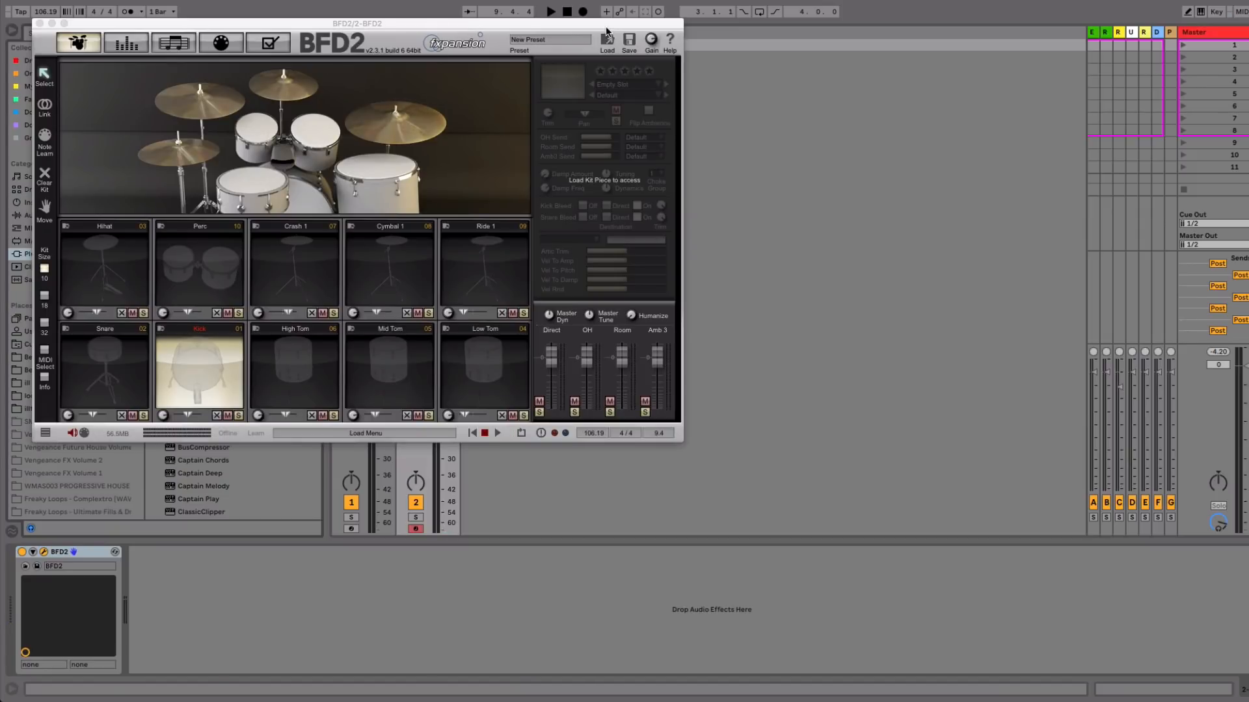
{"action": "left_click_drag", "start_coordinate": [606, 30], "coordinate": [859, 36]}
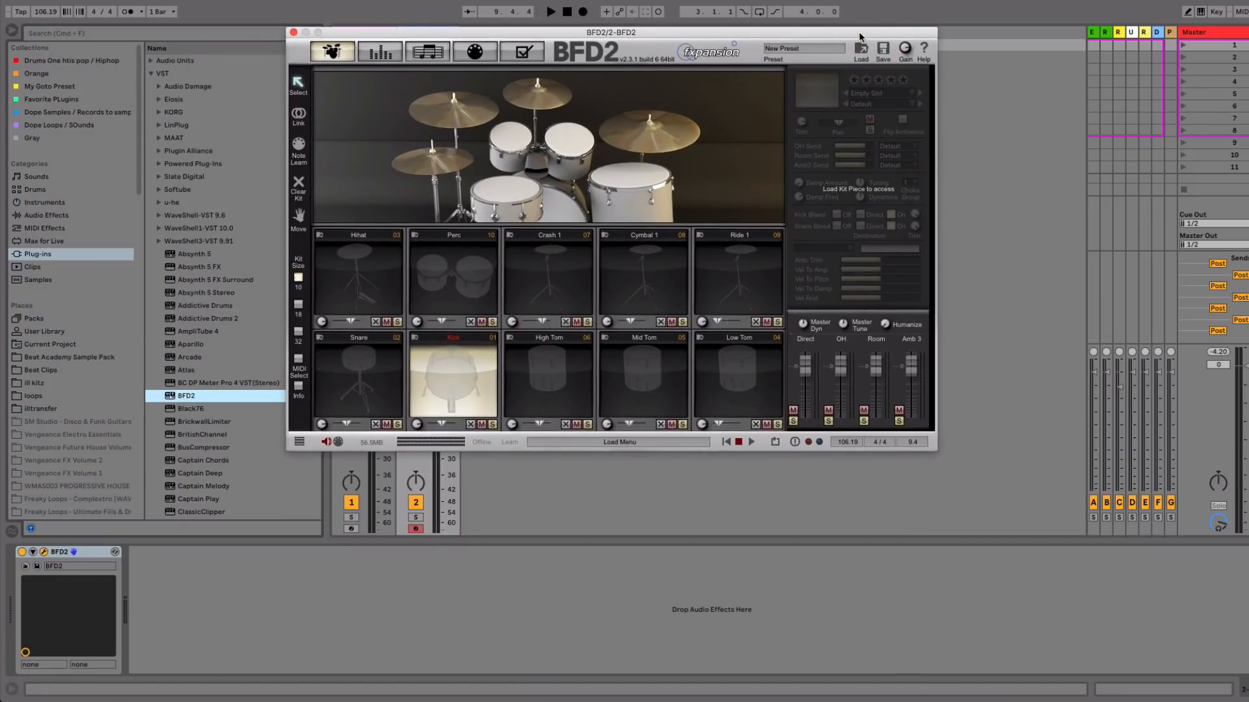
Load the ill Kit 1 drum kit into BFD2 and solo its Direct channel.
{"action": "left_click", "coordinate": [865, 49]}
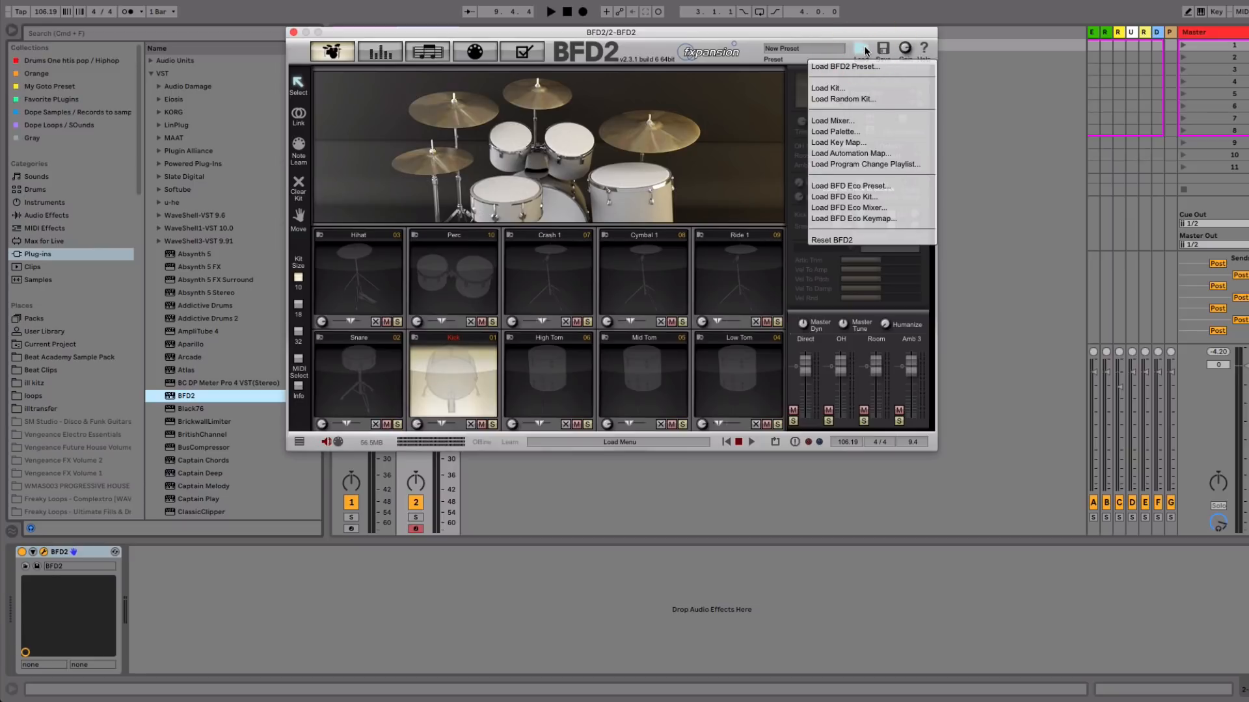
{"action": "left_click", "coordinate": [861, 91]}
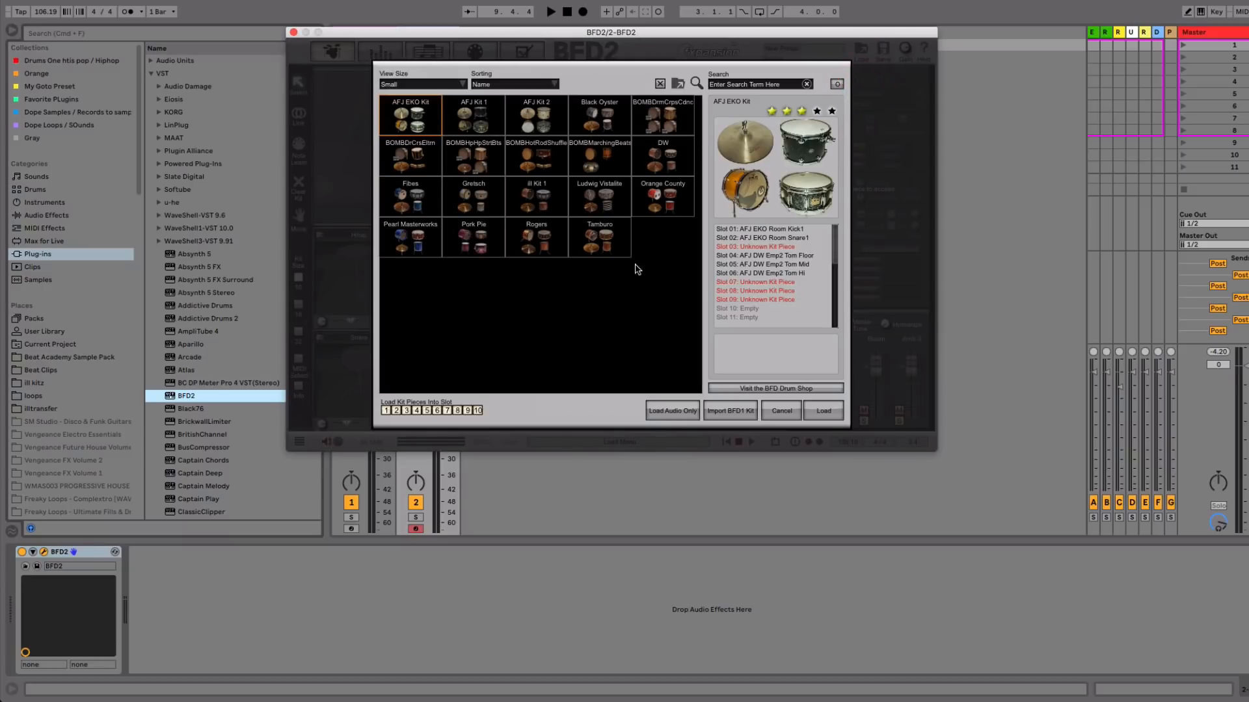
{"action": "left_click", "coordinate": [533, 203]}
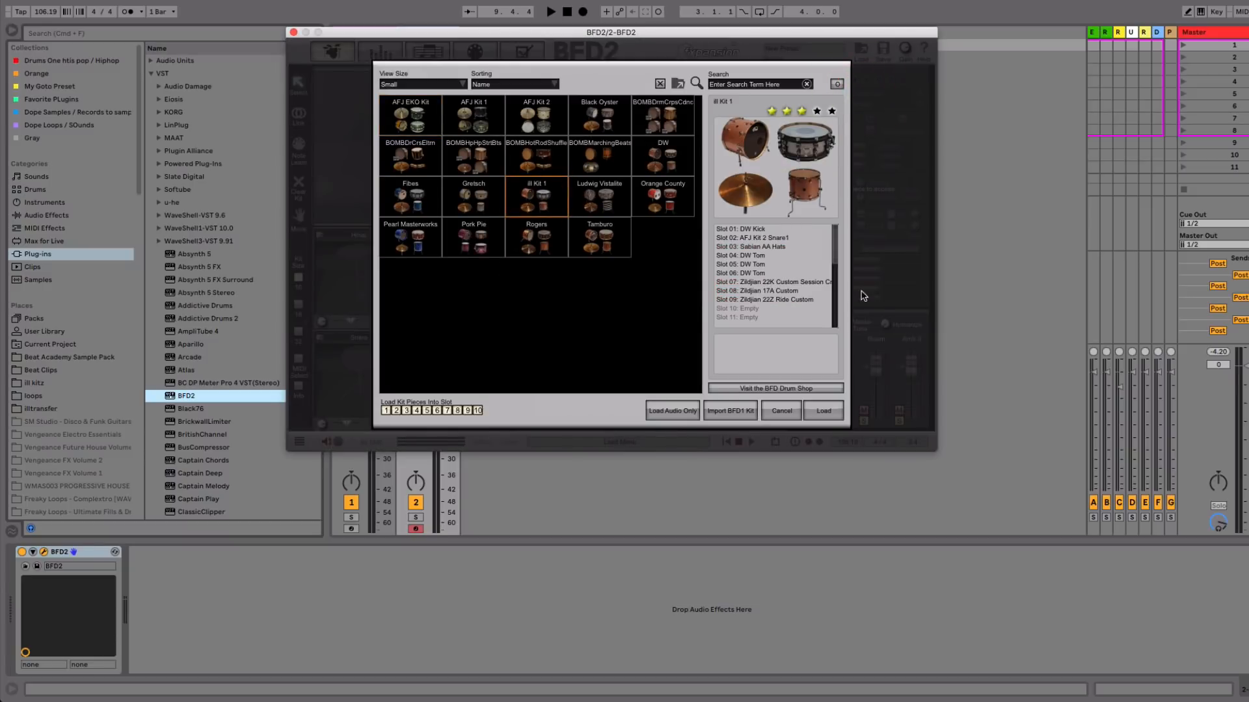
{"action": "left_click", "coordinate": [823, 412]}
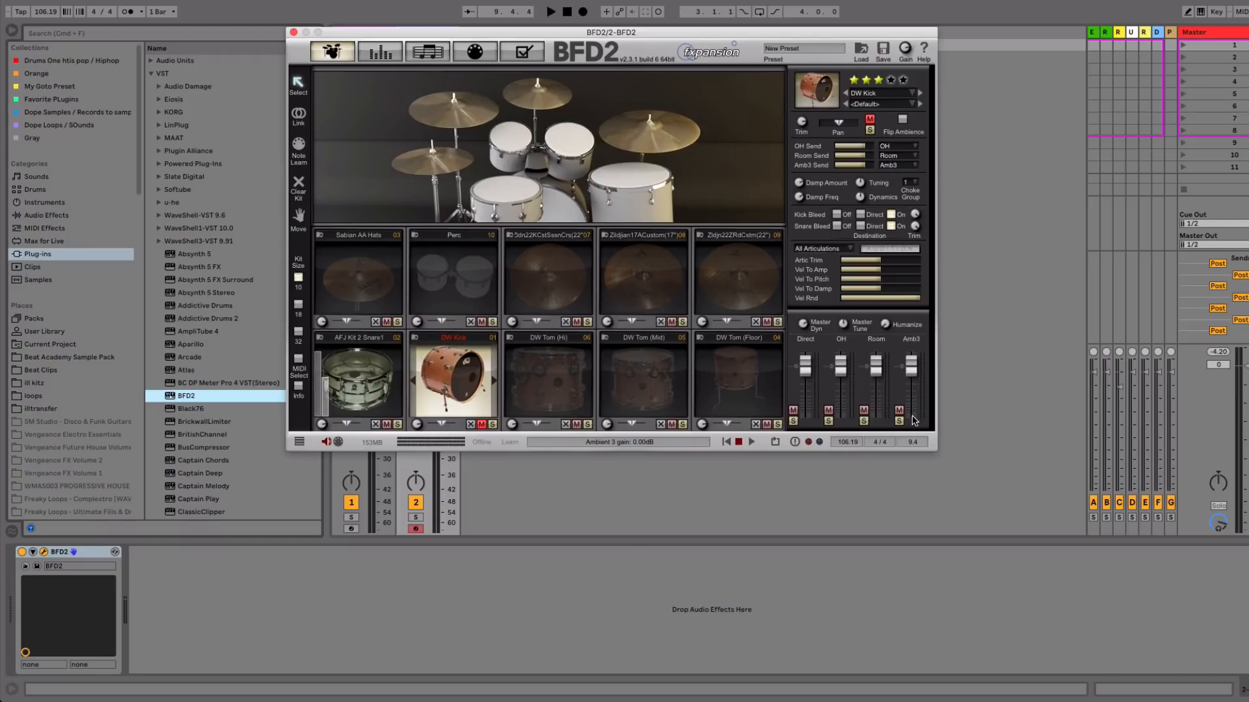
{"action": "left_click", "coordinate": [793, 421]}
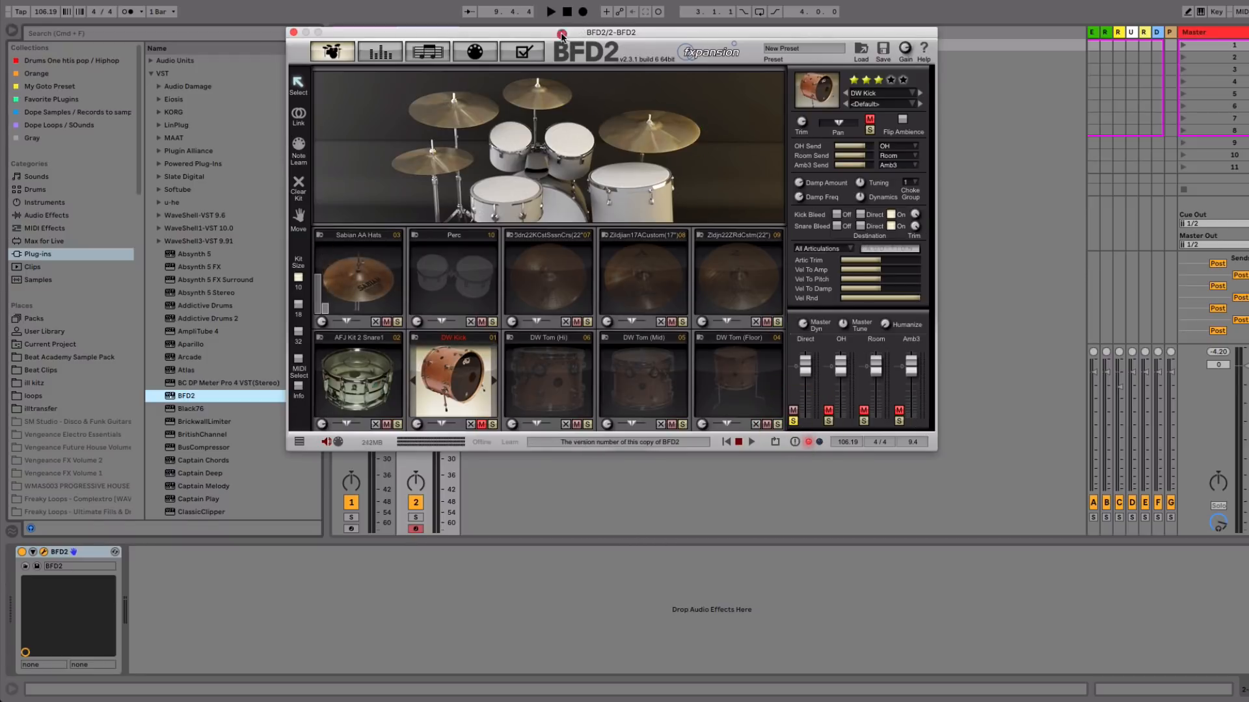
Copy the Main beat clip from the Drums track into the first slot of the BFD2 track.
{"action": "left_click_drag", "start_coordinate": [563, 32], "coordinate": [806, 22]}
{"action": "left_click", "coordinate": [366, 46]}
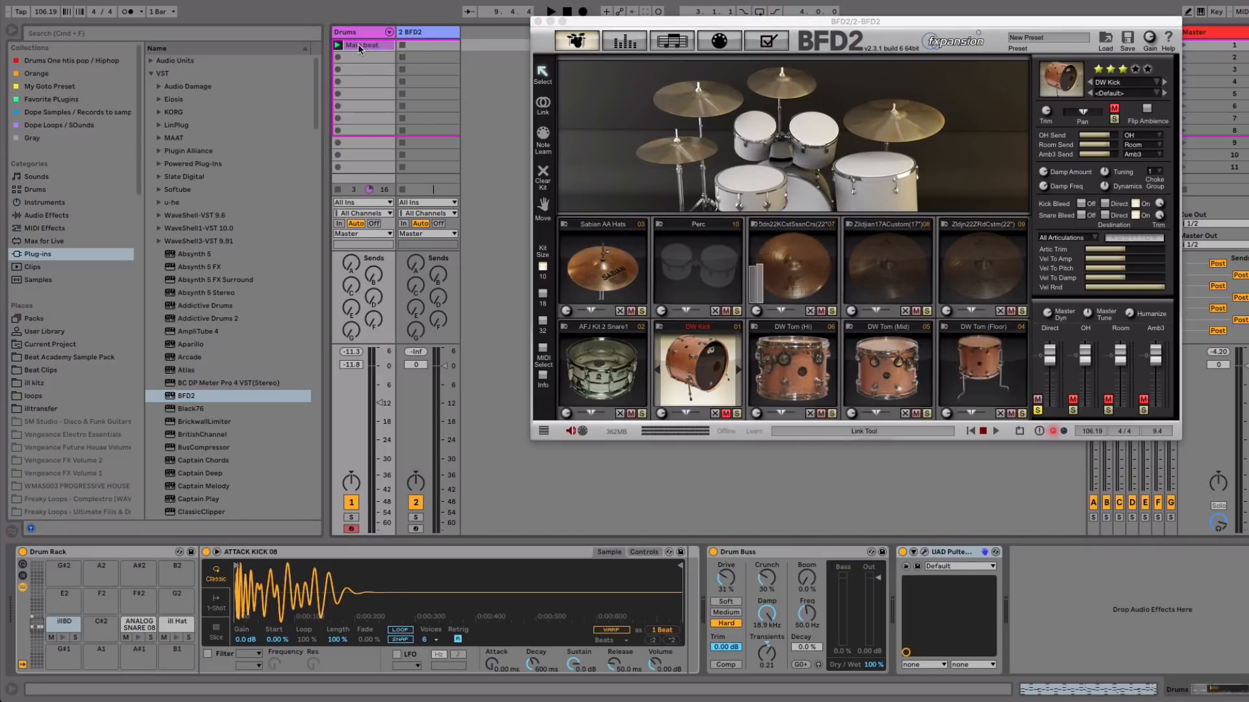
{"action": "left_click_drag", "start_coordinate": [358, 45], "coordinate": [406, 46]}
{"action": "left_click", "coordinate": [426, 49]}
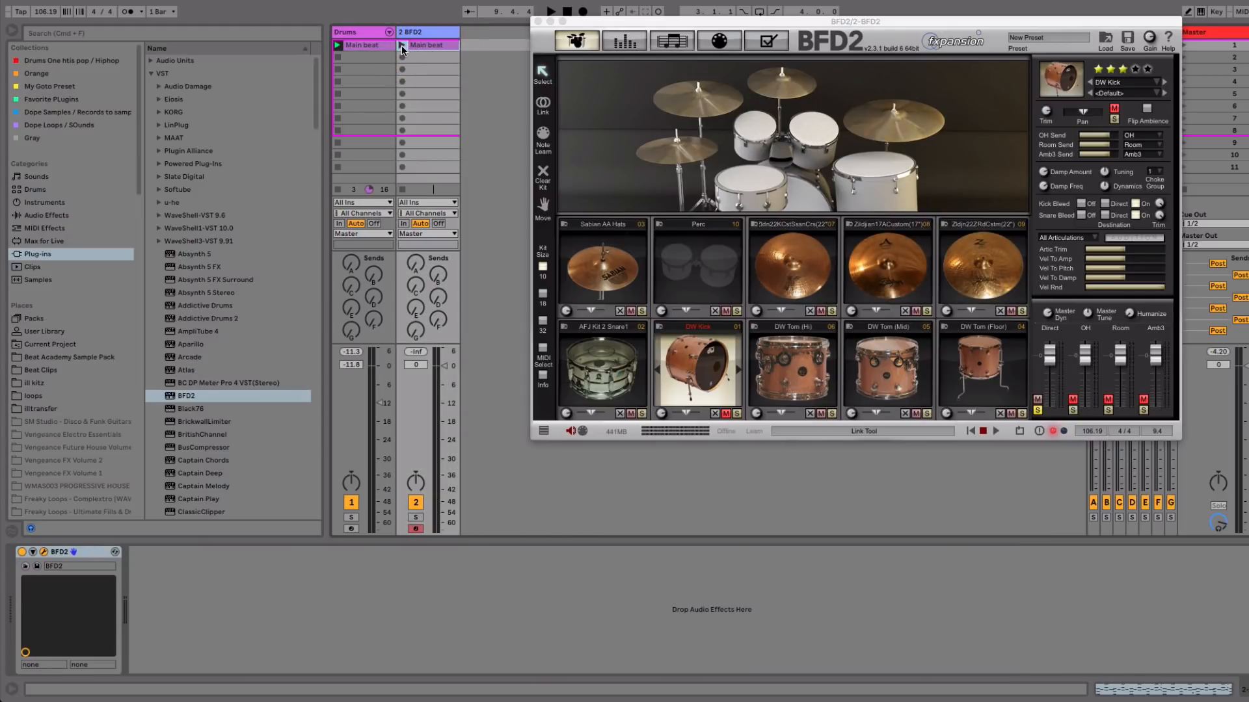
Solo the BFD2 track at a volume of about -9.6 dB and audition its Main beat clip.
{"action": "left_click", "coordinate": [416, 517]}
{"action": "left_click_drag", "start_coordinate": [445, 365], "coordinate": [445, 398]}
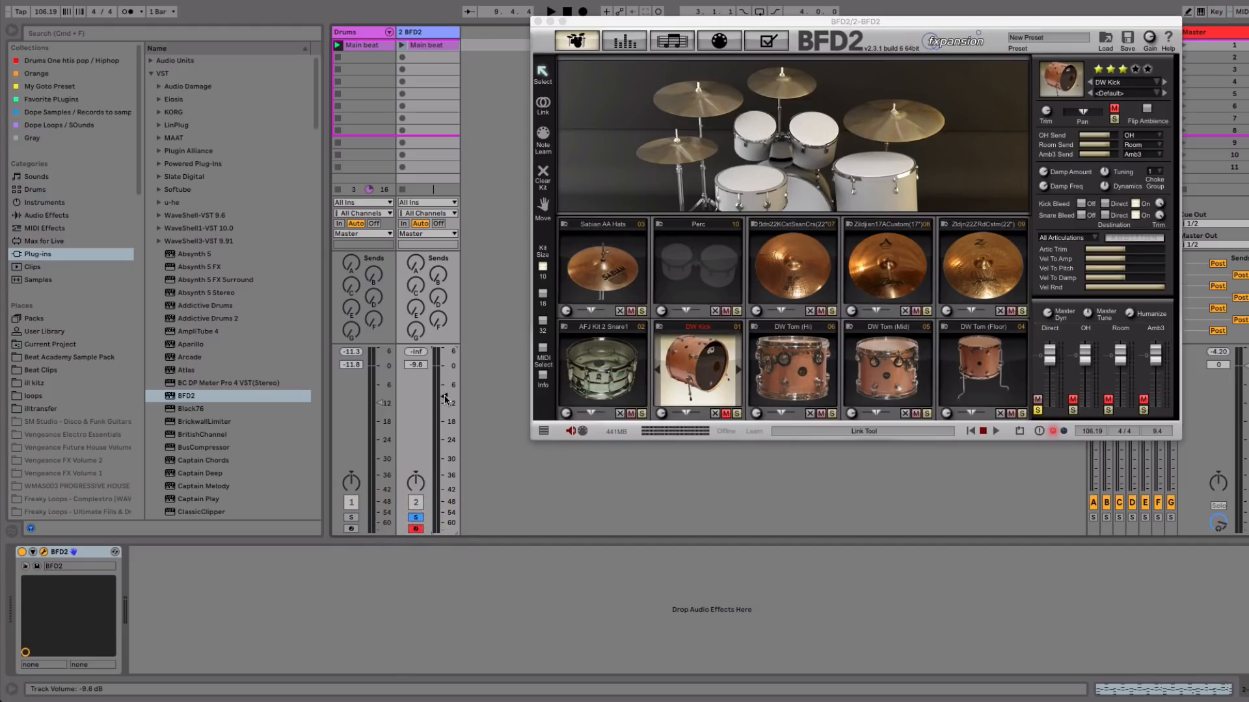
{"action": "left_click", "coordinate": [402, 45]}
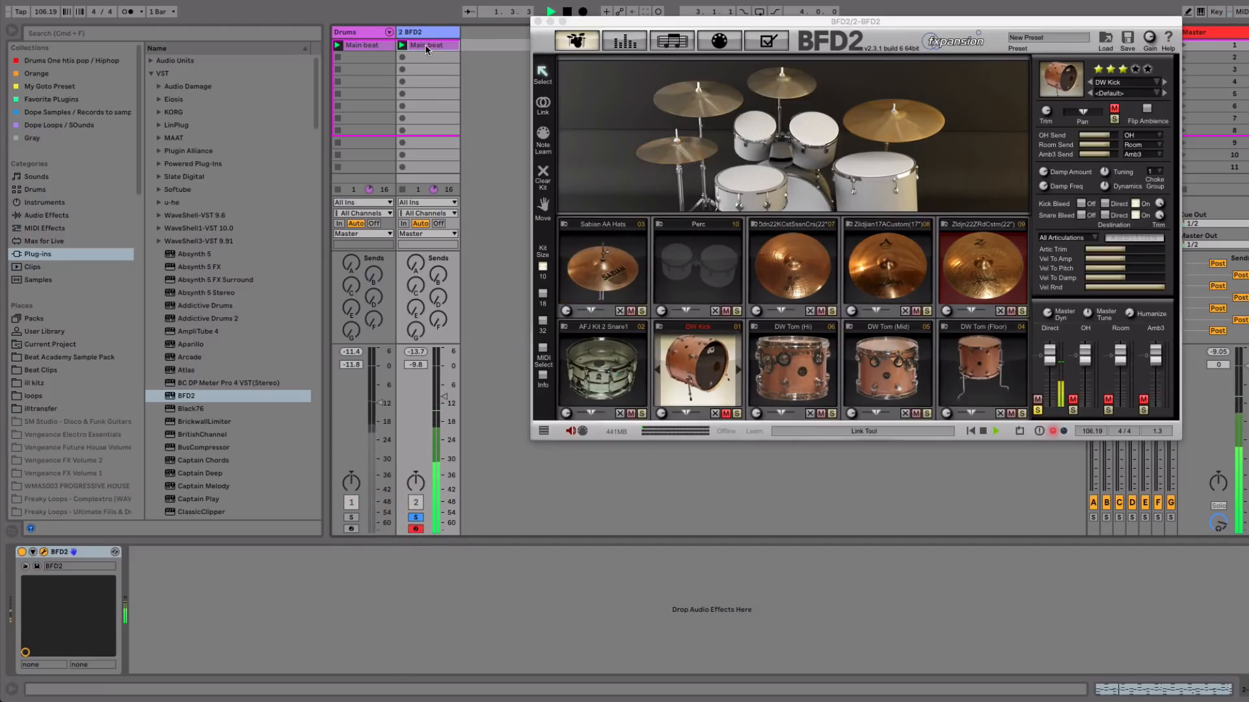
{"action": "key", "text": "space"}
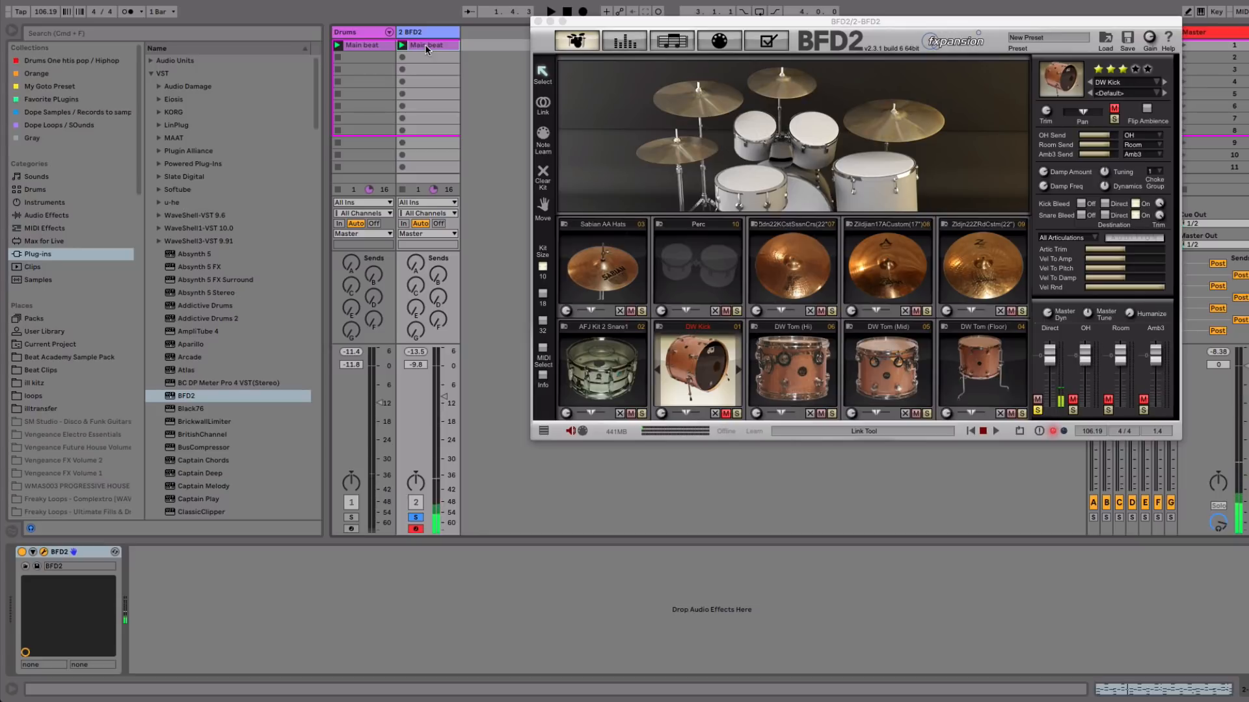
Open the BFD2 track's Main beat clip with its note rows folded and audition the C2 and D2 keys.
{"action": "double_click", "coordinate": [424, 44]}
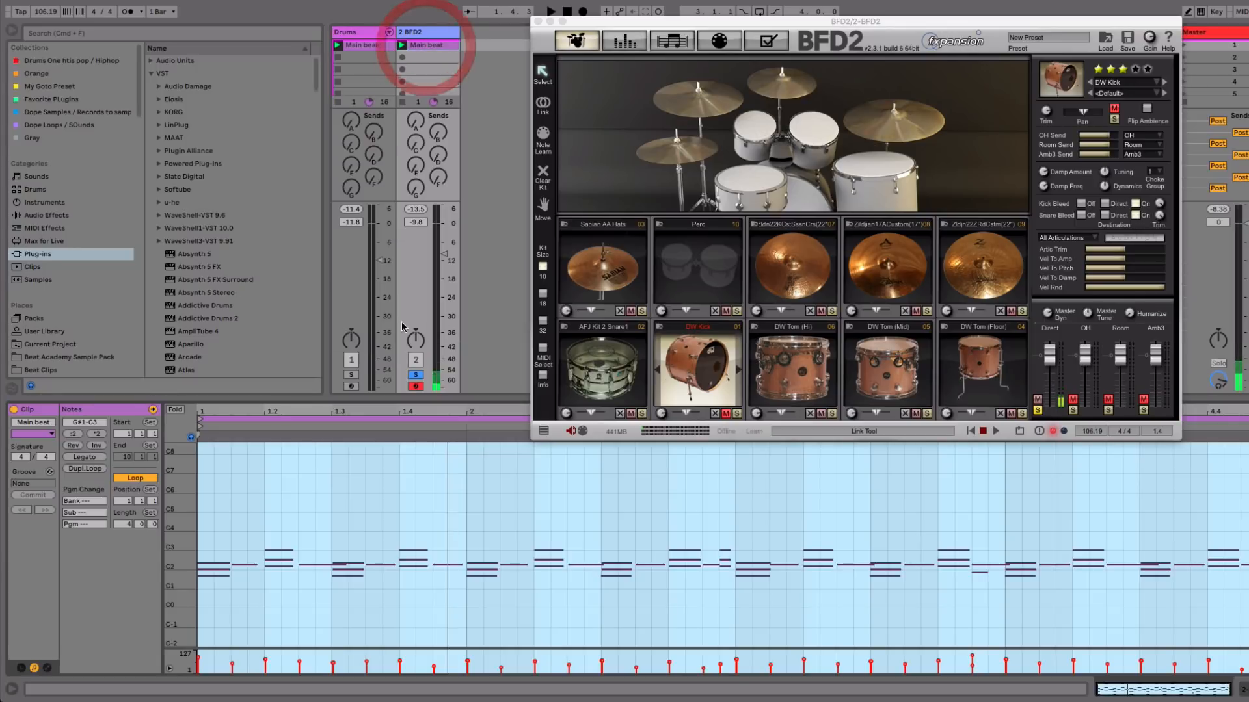
{"action": "left_click_drag", "start_coordinate": [170, 564], "coordinate": [172, 561]}
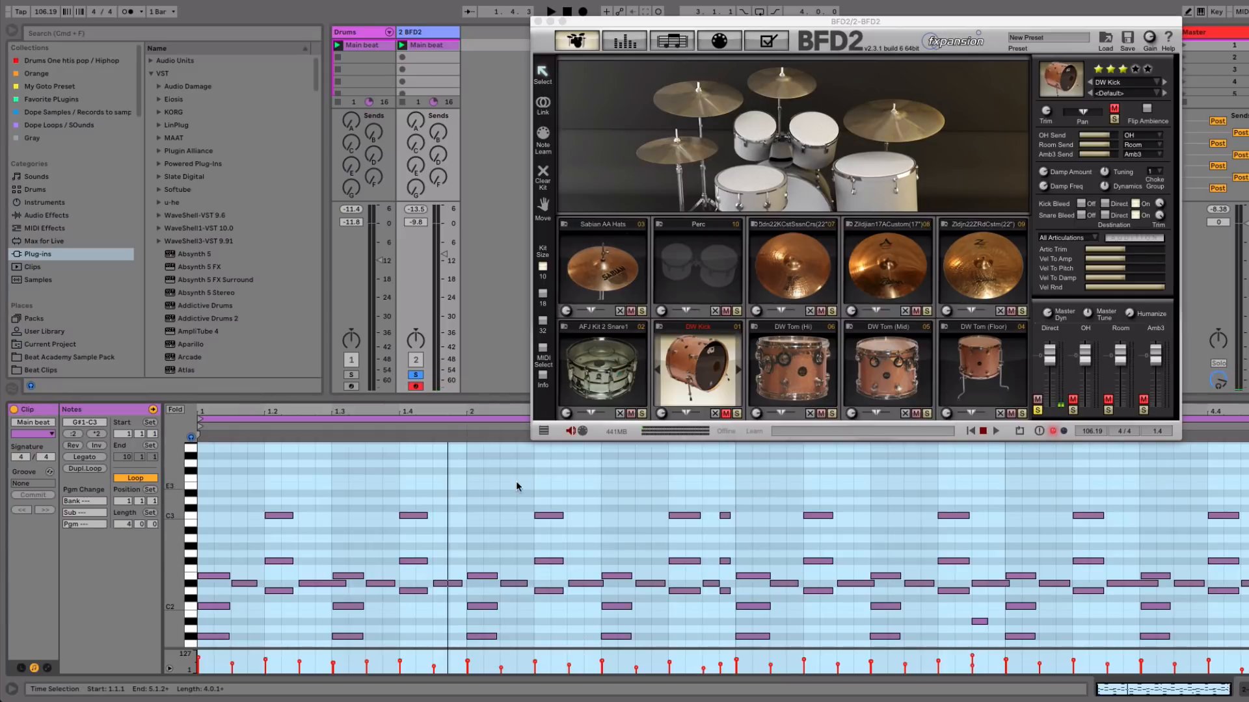
{"action": "left_click", "coordinate": [173, 409]}
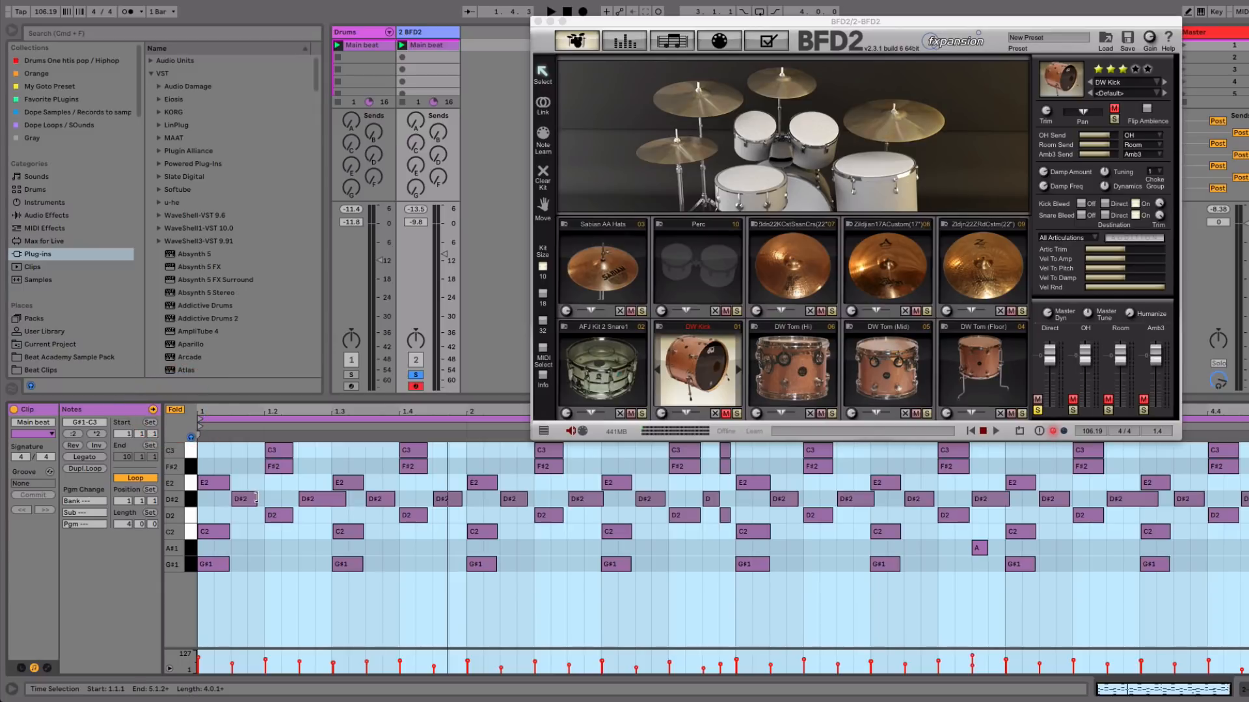
{"action": "left_click", "coordinate": [189, 535]}
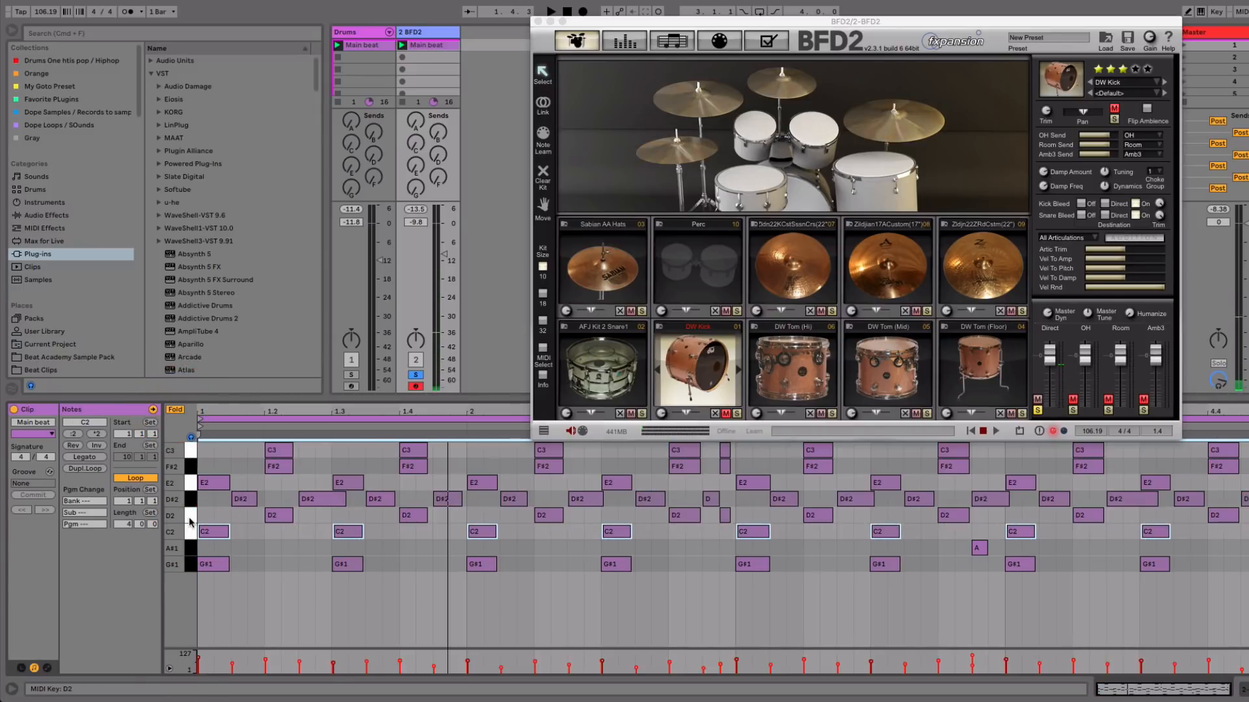
{"action": "left_click", "coordinate": [192, 516]}
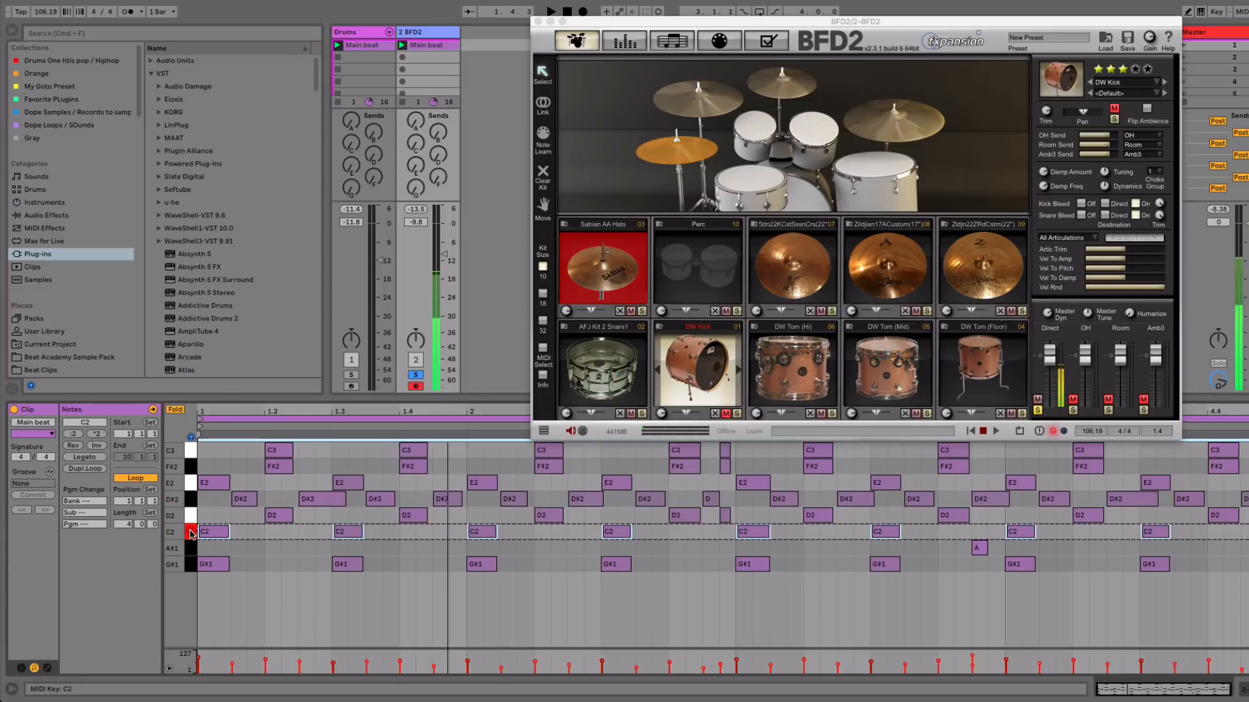
{"action": "left_click", "coordinate": [189, 532]}
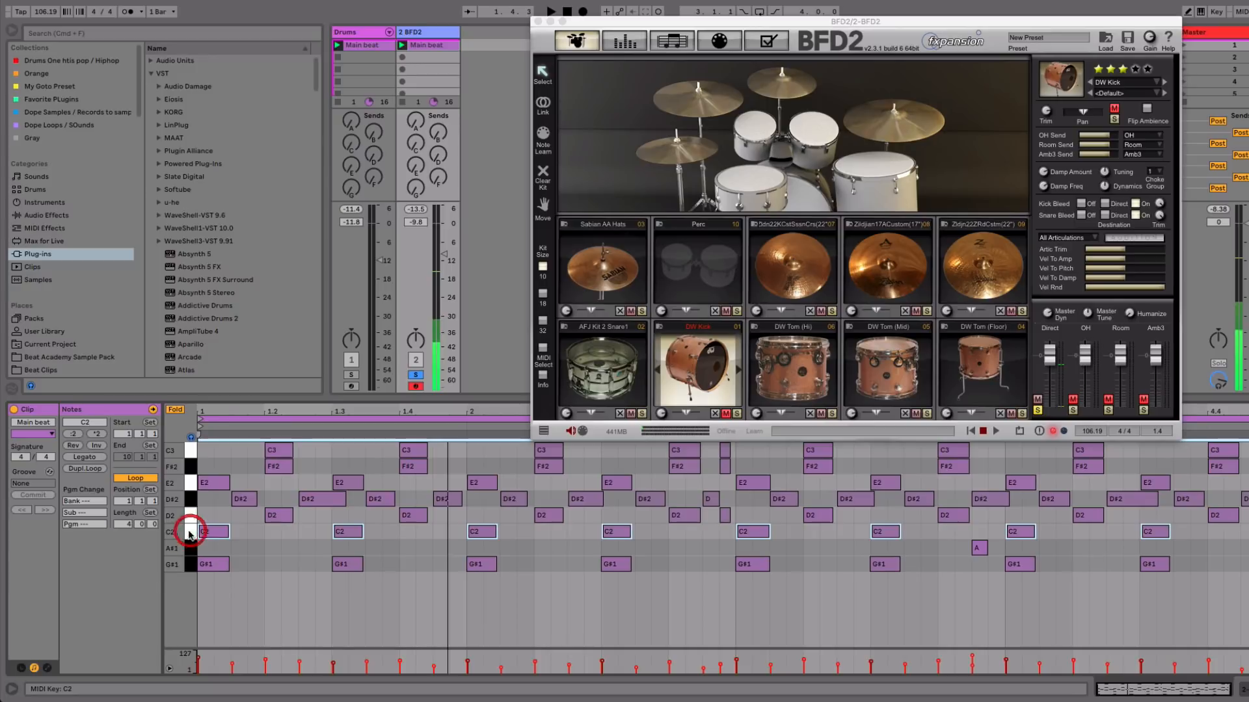
Unfold the note view, remap the clip's kick to B0, snare to D1 and hi-hats to F#1 and A#1, and play it back.
{"action": "left_click", "coordinate": [176, 409]}
{"action": "scroll", "coordinate": [349, 480], "scroll_direction": "up", "scroll_amount": 3}
{"action": "key", "text": "space"}
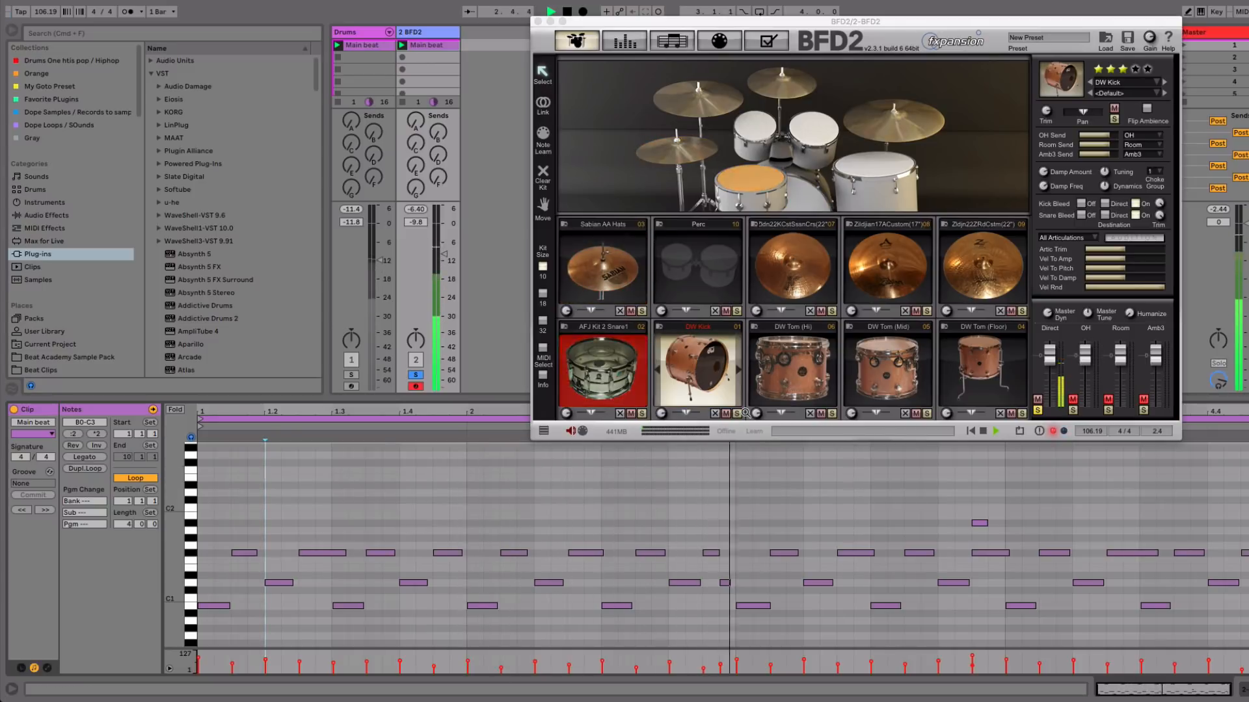
{"action": "key", "text": "space"}
Trim the start of the F#1 hi-hat note at 3.4.3 so it begins after the A#1 open hi-hat, and audition the beat.
{"action": "left_click", "coordinate": [974, 553]}
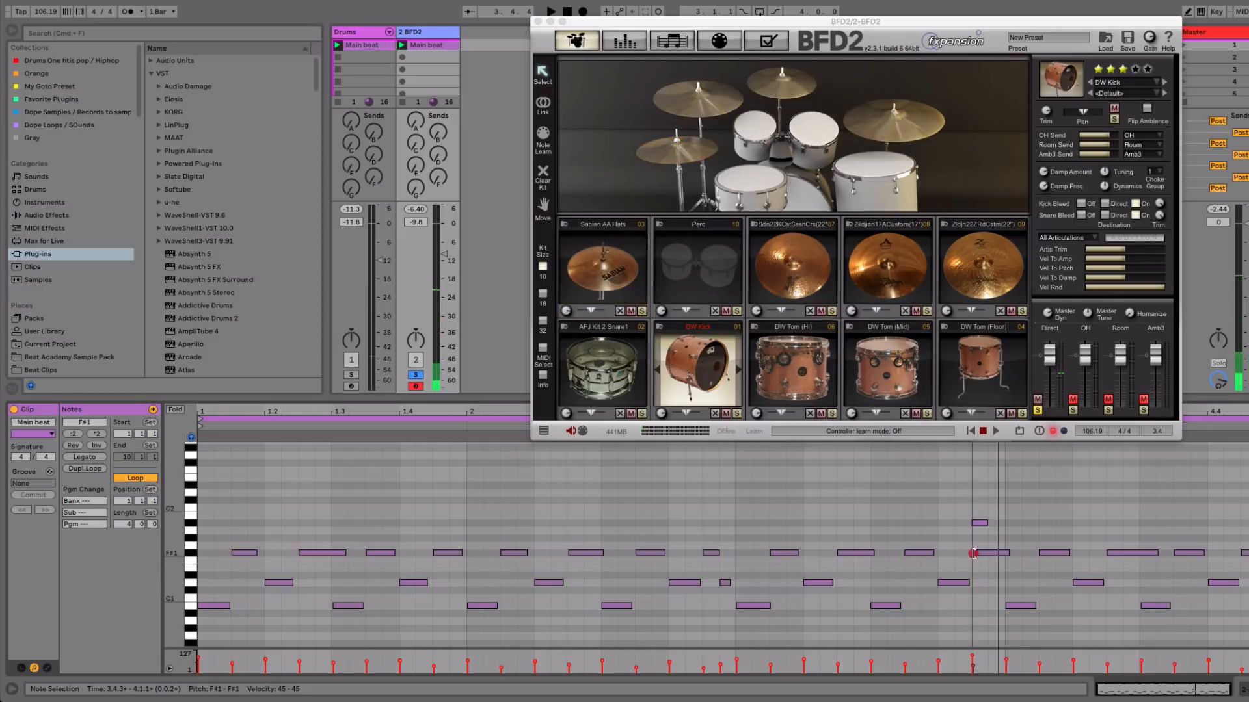
{"action": "left_click_drag", "start_coordinate": [974, 553], "coordinate": [996, 555]}
{"action": "left_click", "coordinate": [981, 524]}
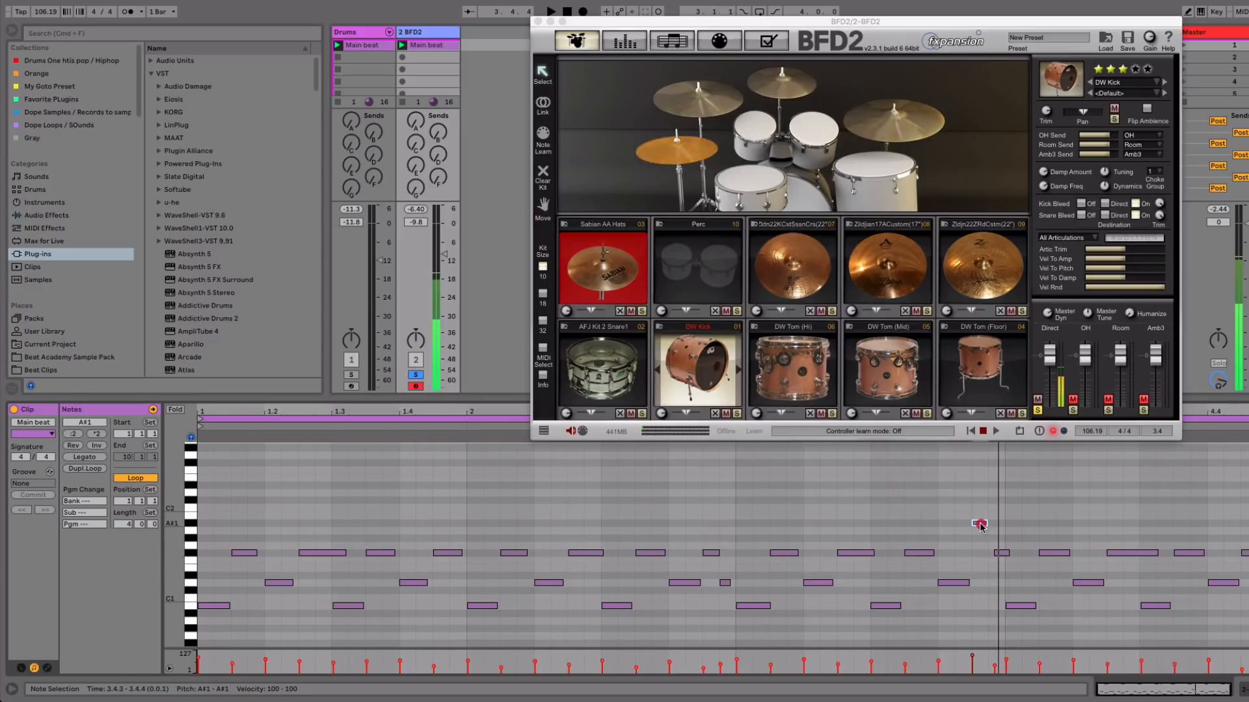
{"action": "left_click", "coordinate": [996, 554]}
{"action": "key", "text": "space"}
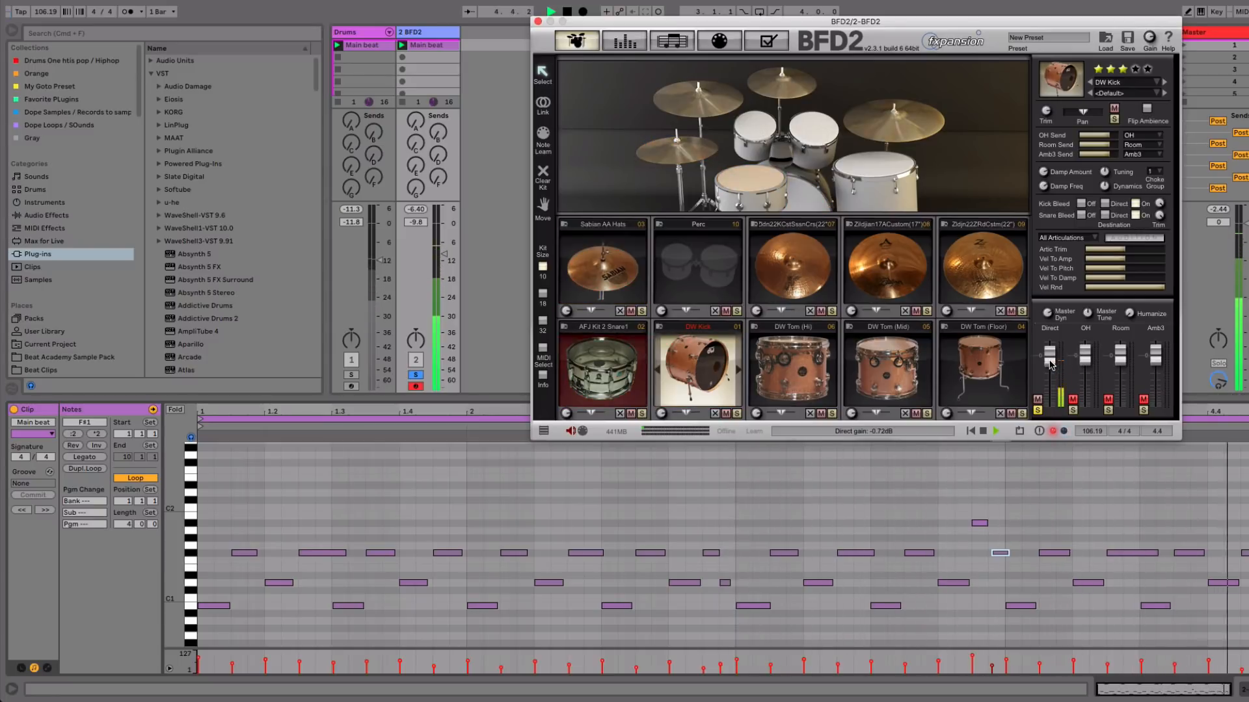
Bring BFD2's overhead channel into the mix at about -3.79 dB and solo the Room channel alongside it during playback.
{"action": "key", "text": "space"}
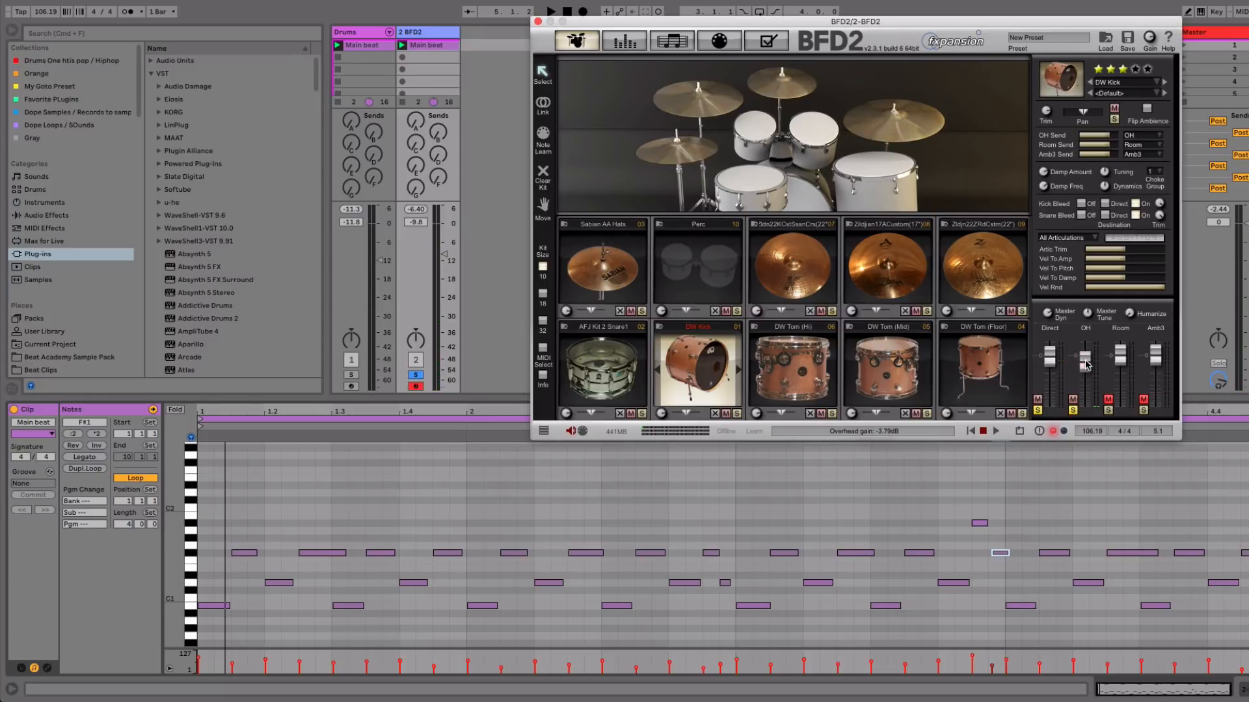
{"action": "key", "text": "space"}
{"action": "left_click_drag", "start_coordinate": [1051, 363], "coordinate": [1114, 443]}
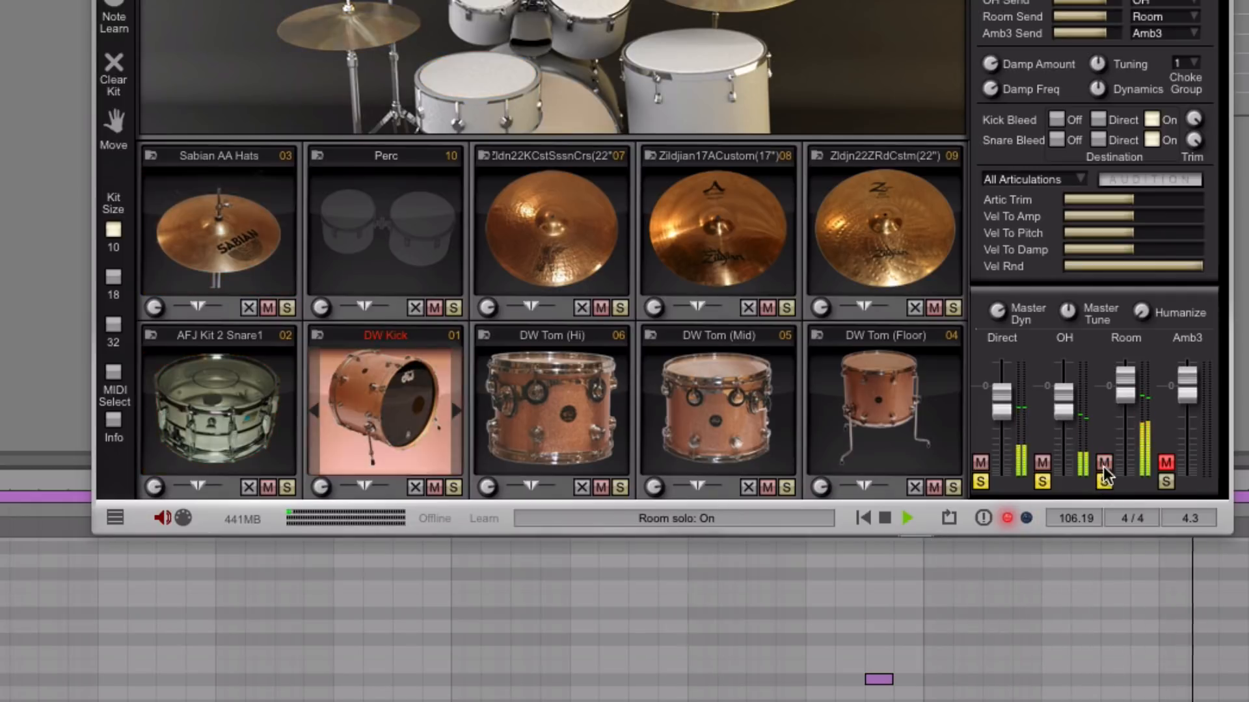
Lower the Room level and take Room back out of the mix, rebalance the overhead and Direct faders, and close BFD2.
{"action": "left_click", "coordinate": [1103, 462]}
{"action": "left_click", "coordinate": [1104, 482]}
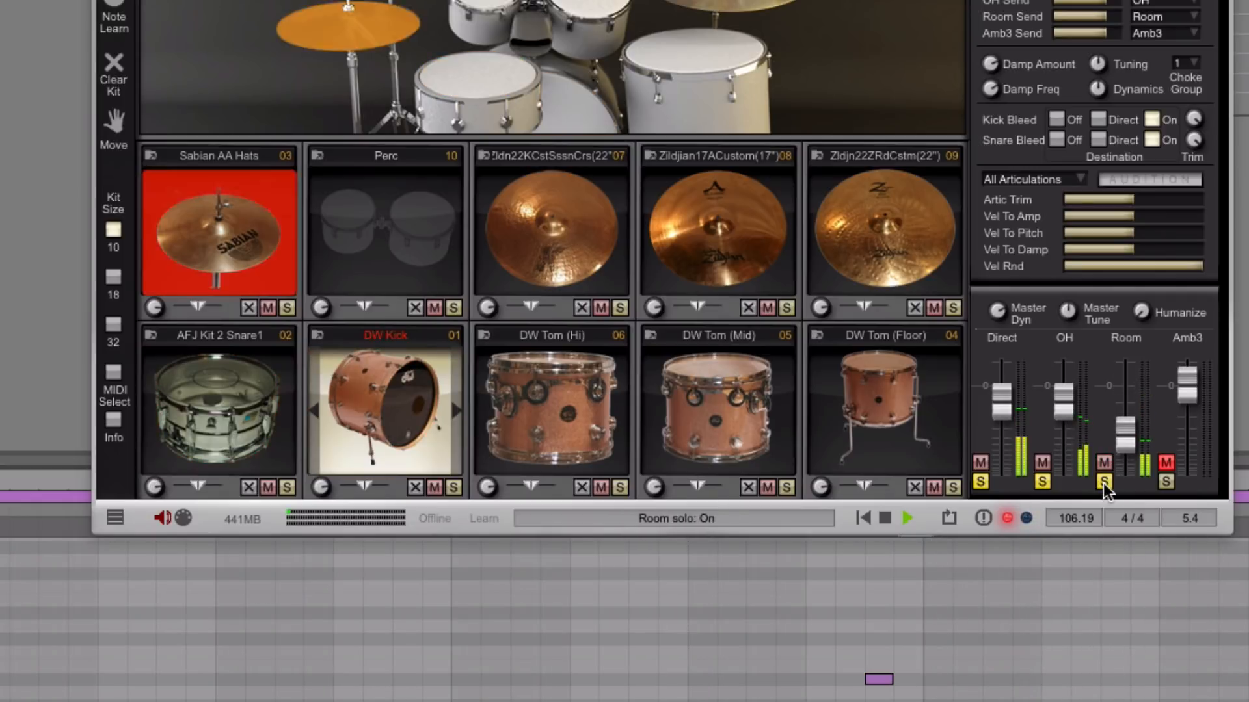
{"action": "left_click", "coordinate": [1104, 483]}
{"action": "left_click_drag", "start_coordinate": [1070, 408], "coordinate": [1067, 396]}
{"action": "key", "text": "space"}
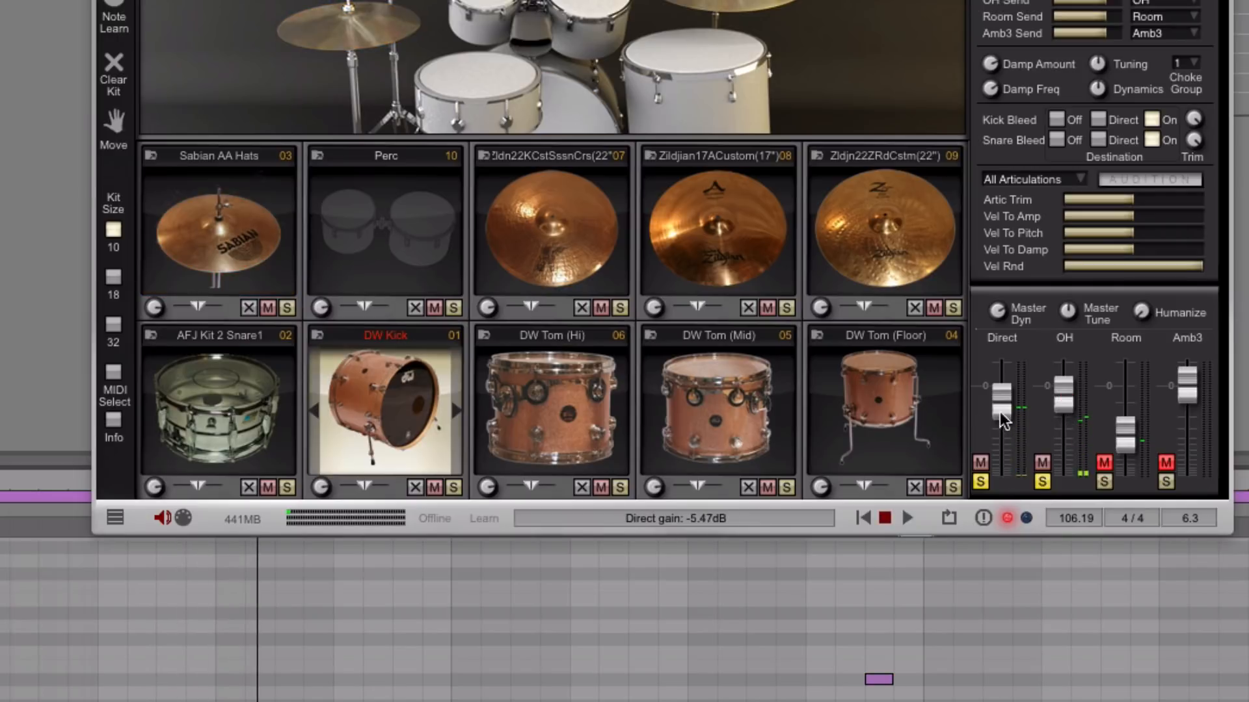
{"action": "key", "text": "super+w"}
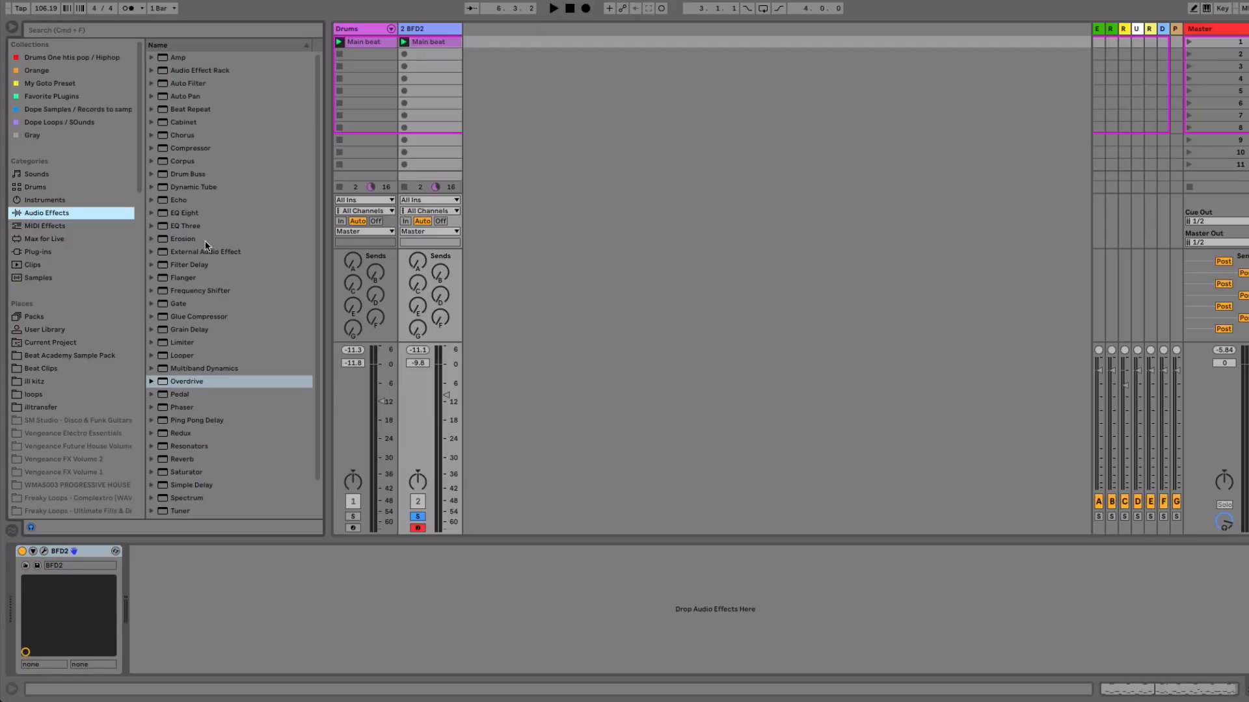
Add the Overdrive audio effect after BFD2 on the BFD2 track and audition the beat.
{"action": "left_click", "coordinate": [182, 384]}
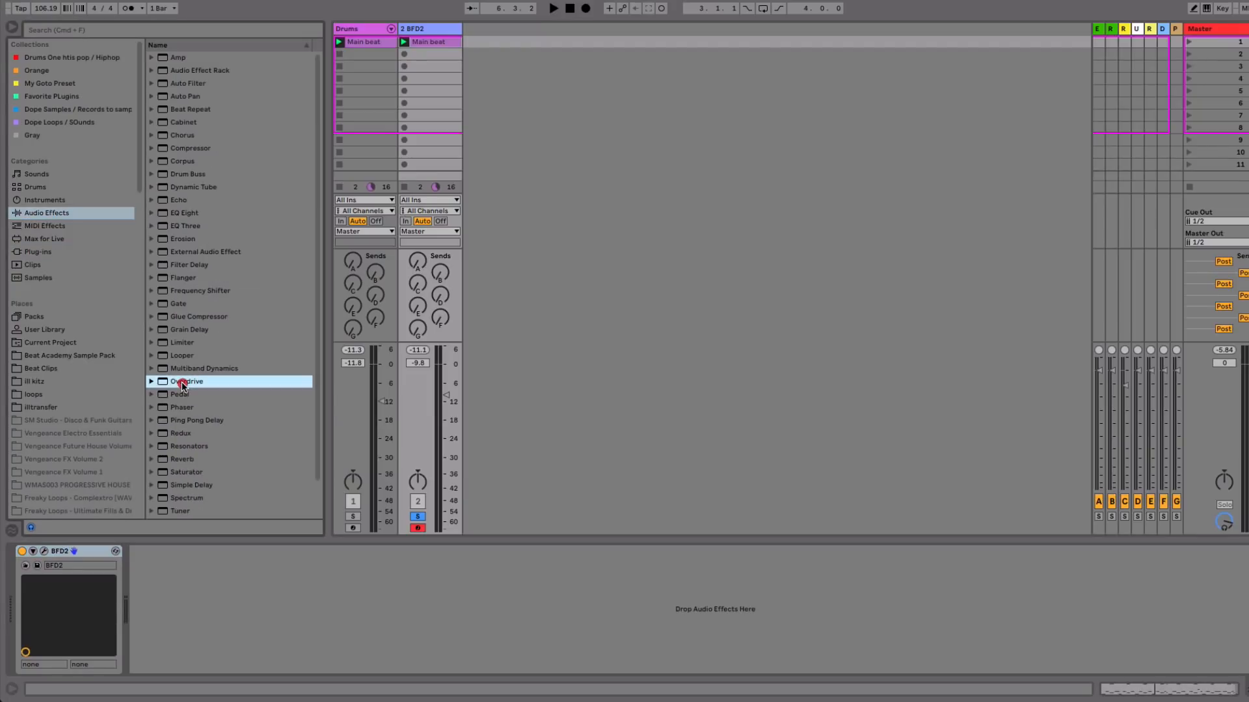
{"action": "left_click_drag", "start_coordinate": [184, 387], "coordinate": [185, 640]}
{"action": "key", "text": "space"}
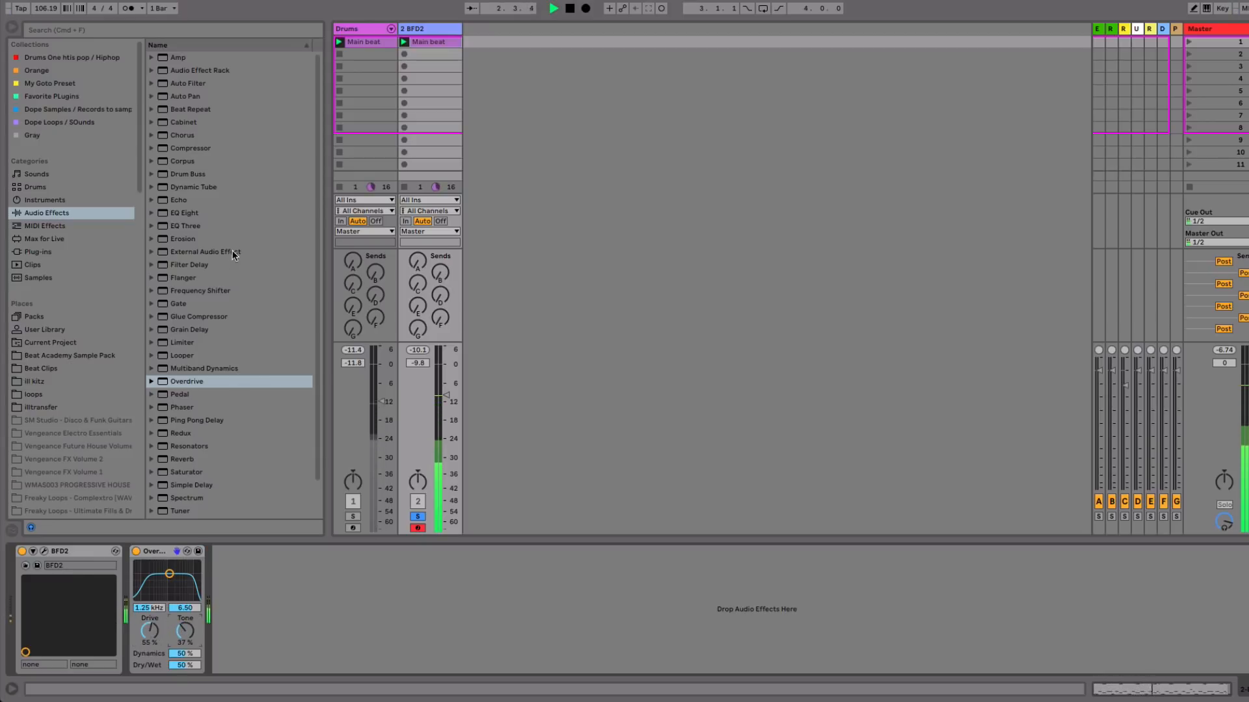
Add a Compressor after Overdrive with threshold -28.1 dB, ratio 5.73:1, attack 1.06 ms and output gain 2.31 dB.
{"action": "left_click_drag", "start_coordinate": [182, 147], "coordinate": [221, 556]}
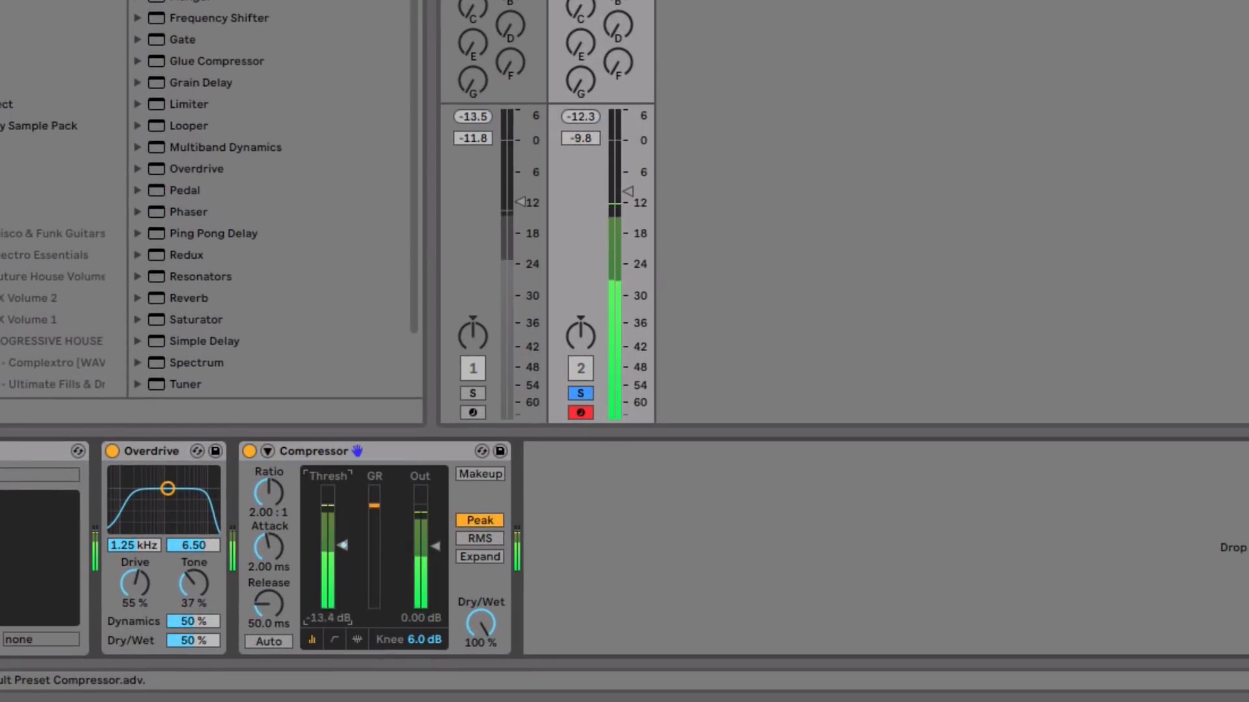
{"action": "left_click_drag", "start_coordinate": [343, 545], "coordinate": [343, 571]}
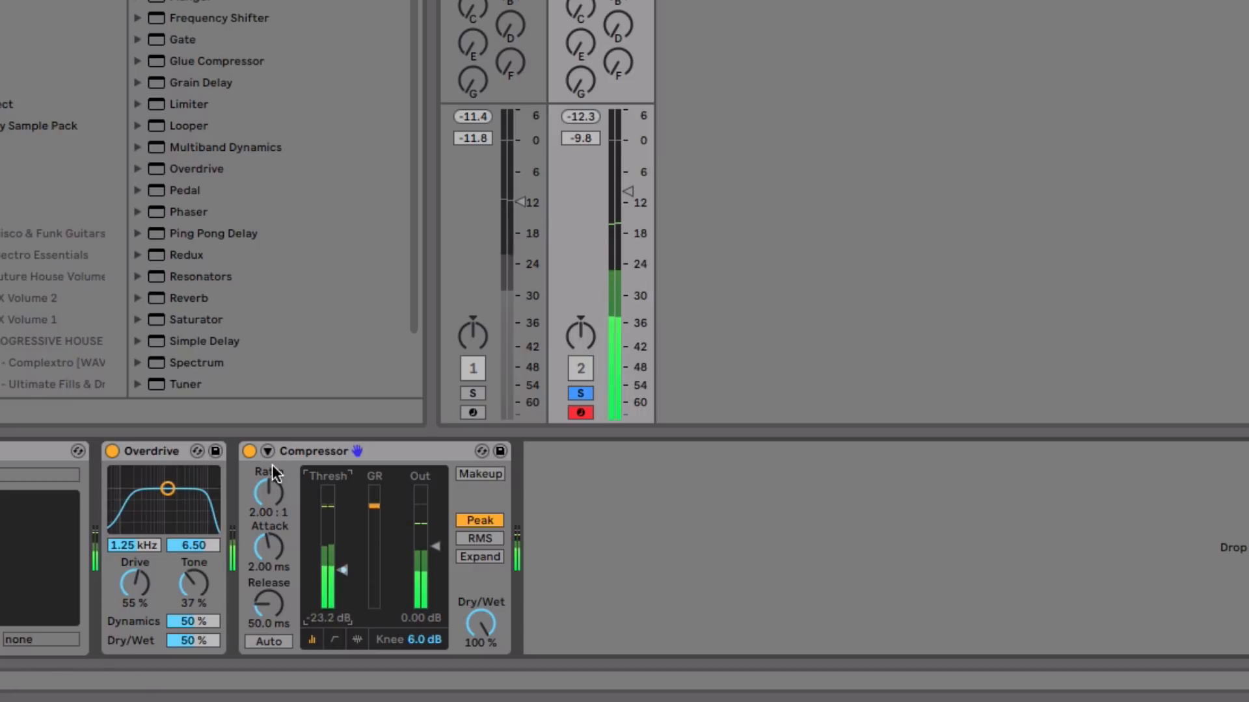
{"action": "mouse_move", "coordinate": [269, 494]}
{"action": "left_mouse_down"}
{"action": "mouse_move", "coordinate": [269, 459]}
{"action": "mouse_move", "coordinate": [270, 493]}
{"action": "left_mouse_up"}
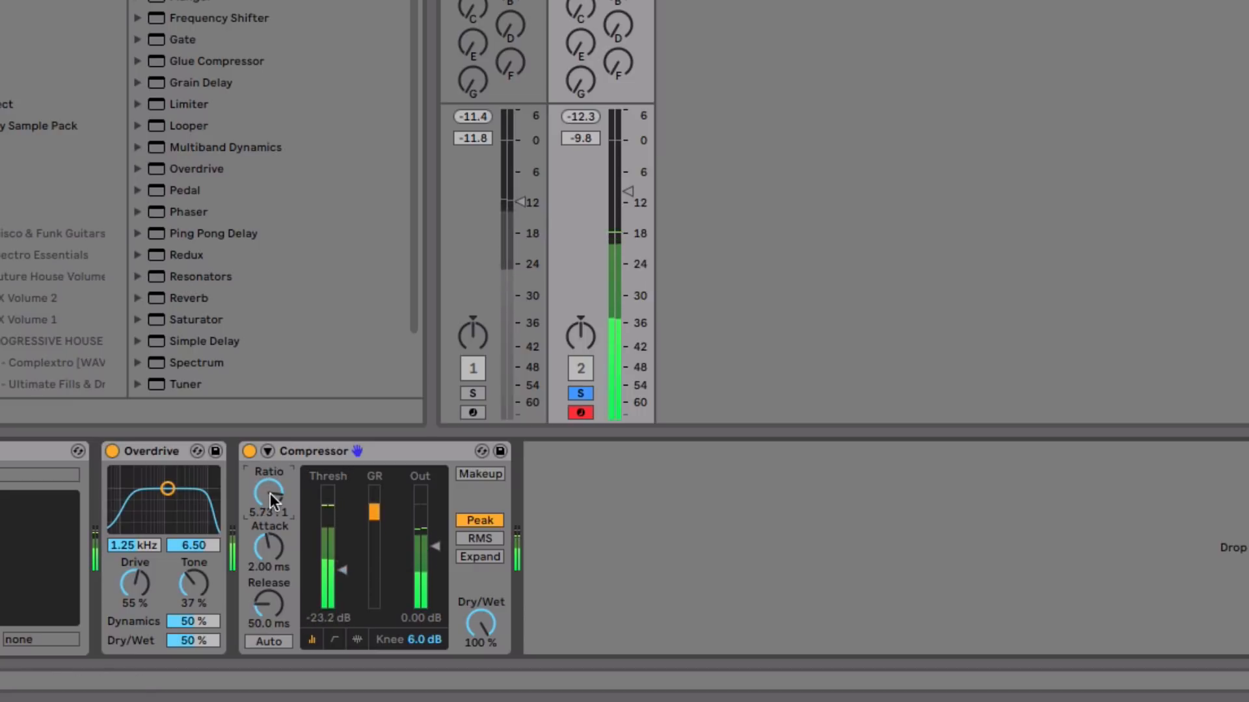
{"action": "mouse_move", "coordinate": [268, 552]}
{"action": "left_mouse_down"}
{"action": "mouse_move", "coordinate": [268, 586]}
{"action": "mouse_move", "coordinate": [270, 555]}
{"action": "mouse_move", "coordinate": [271, 566]}
{"action": "mouse_move", "coordinate": [284, 557]}
{"action": "left_mouse_up"}
{"action": "left_click_drag", "start_coordinate": [439, 547], "coordinate": [435, 532]}
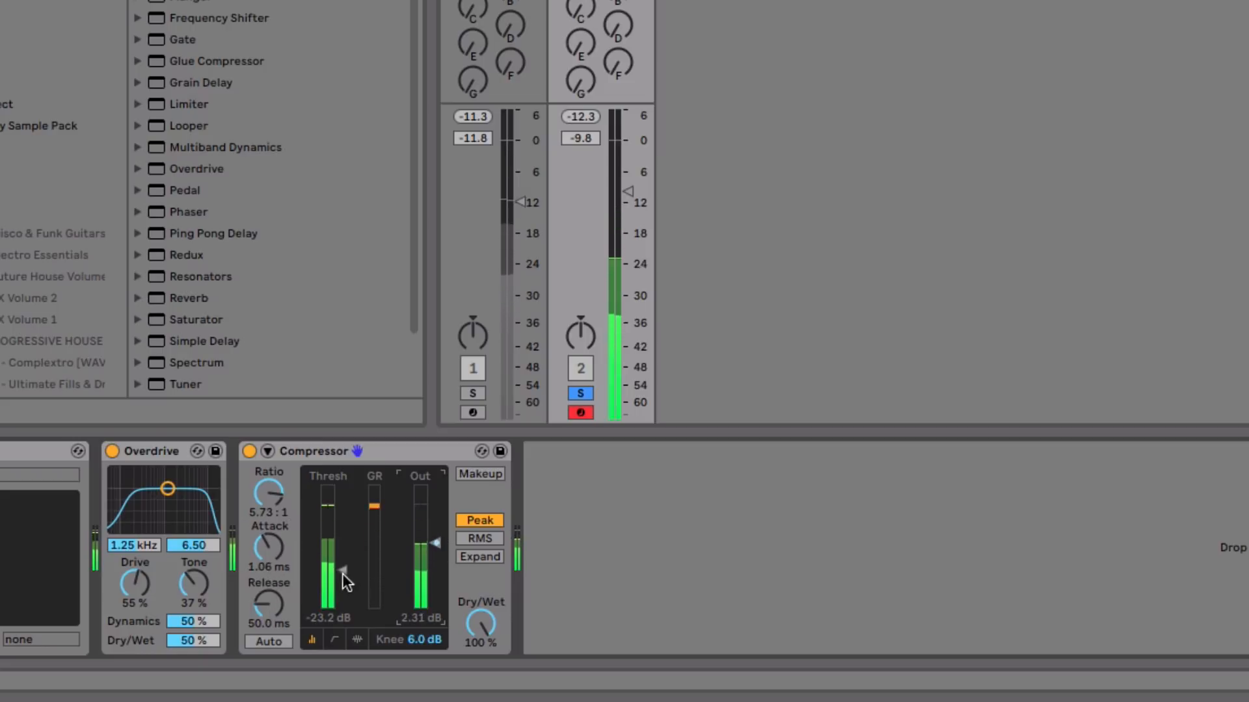
{"action": "left_click_drag", "start_coordinate": [343, 573], "coordinate": [339, 579]}
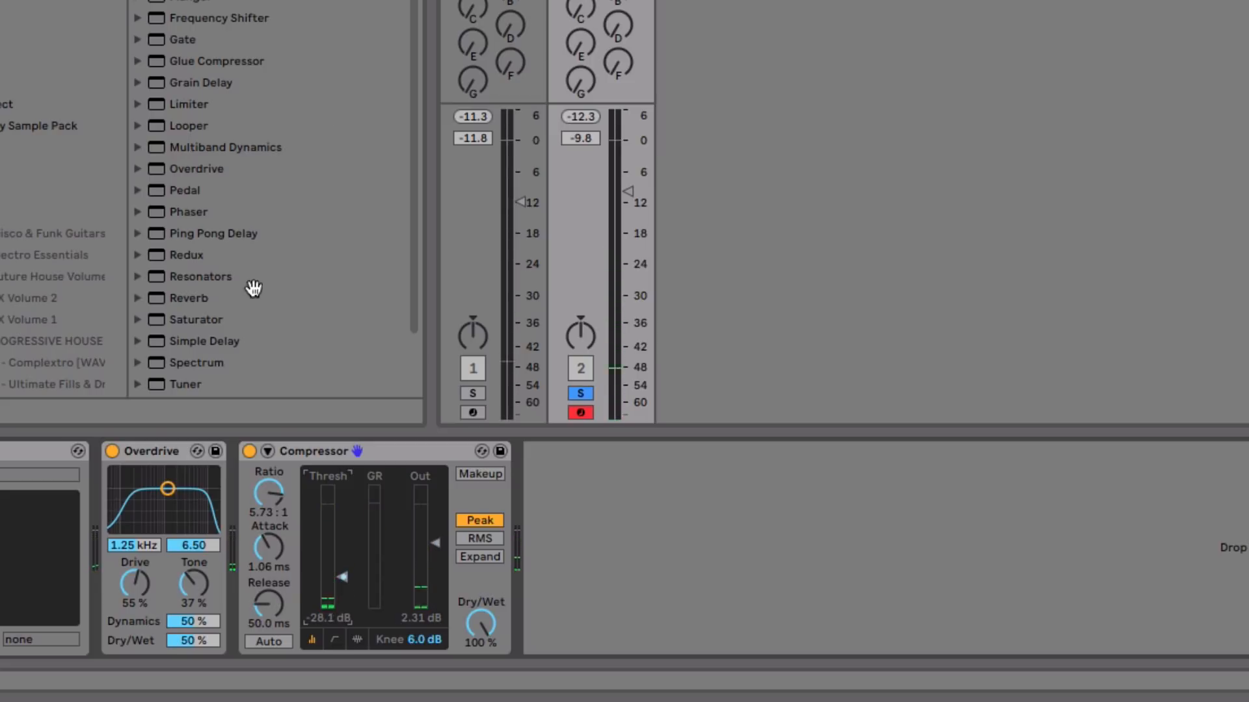
Add a Saturator with 7.43 dB drive after the Compressor and lower the BFD2 track volume to -17.7 dB.
{"action": "left_click_drag", "start_coordinate": [189, 319], "coordinate": [549, 481]}
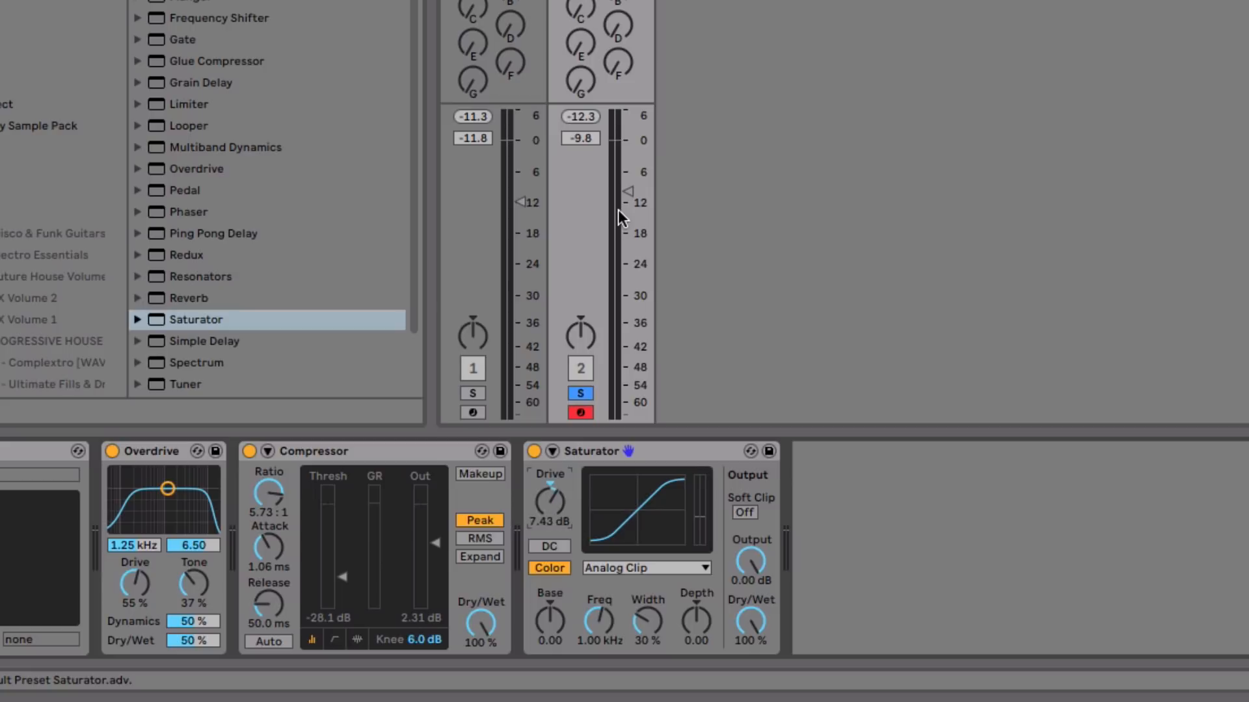
{"action": "left_click_drag", "start_coordinate": [627, 192], "coordinate": [628, 233]}
{"action": "key", "text": "space"}
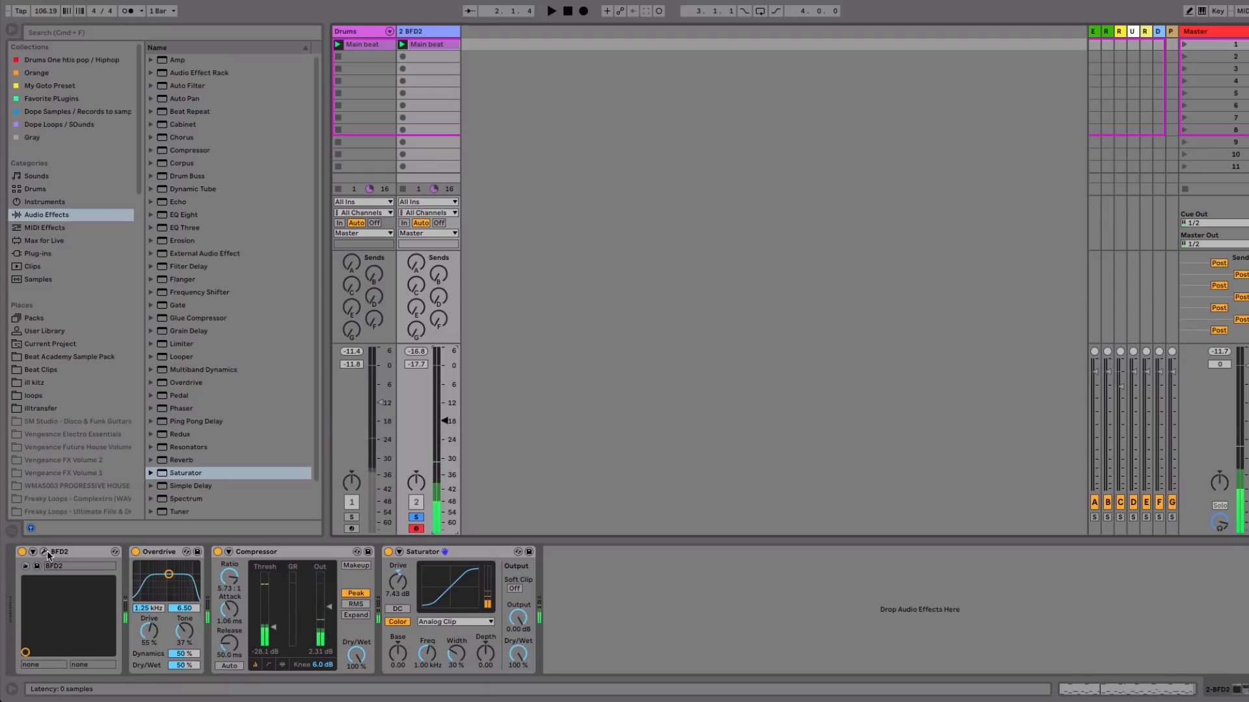
Reopen BFD2, set the Direct gain to about -3.79 dB and lower the overhead fader while auditioning the beat.
{"action": "left_click", "coordinate": [45, 553]}
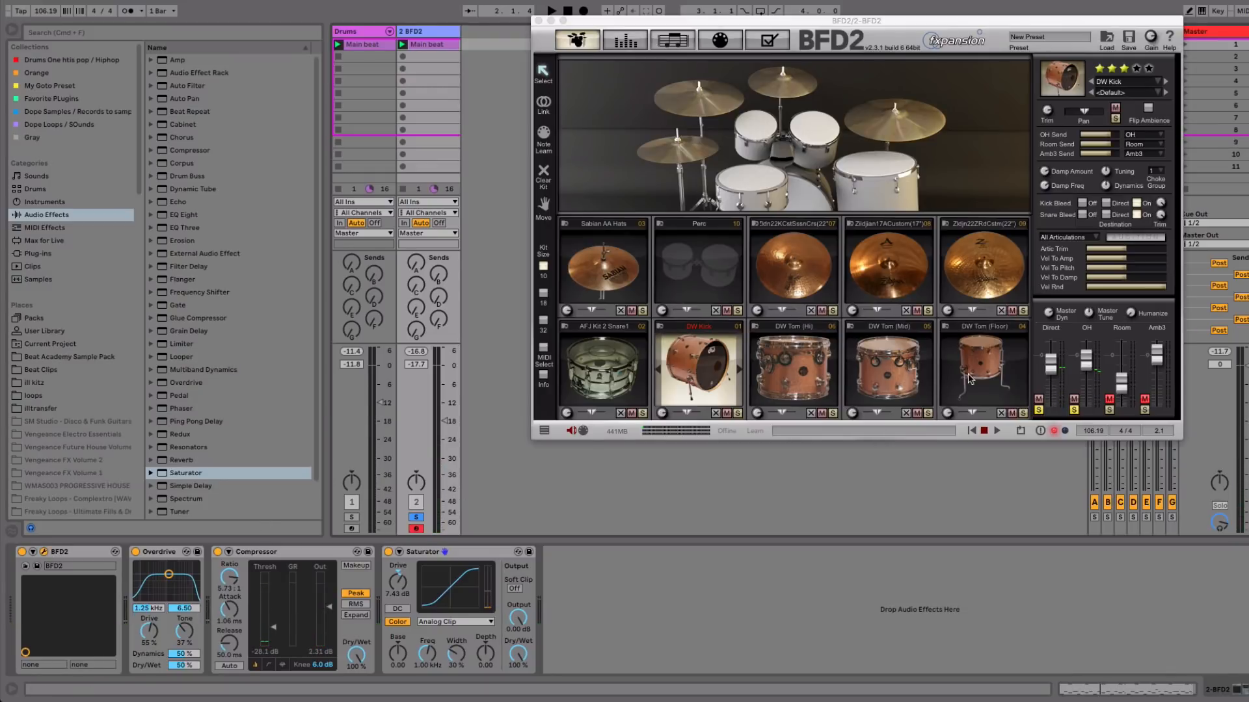
{"action": "left_click", "coordinate": [1051, 364]}
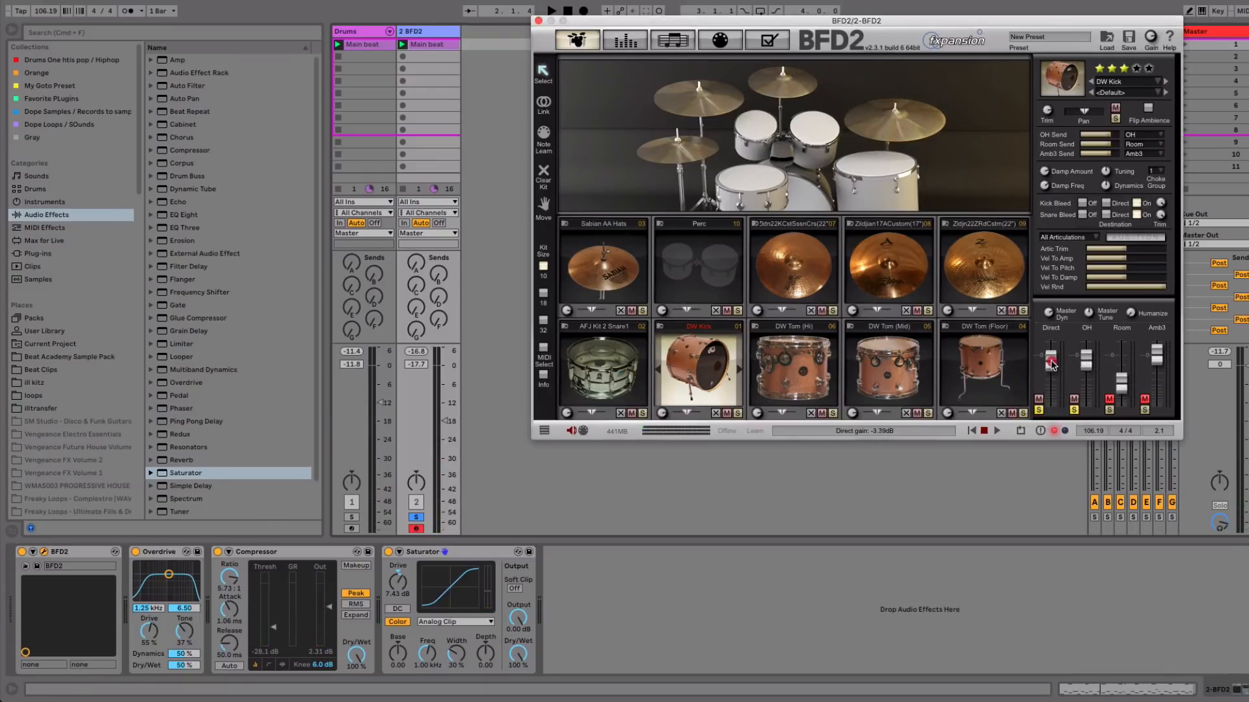
{"action": "key", "text": "space"}
{"action": "left_click_drag", "start_coordinate": [1085, 368], "coordinate": [1090, 378]}
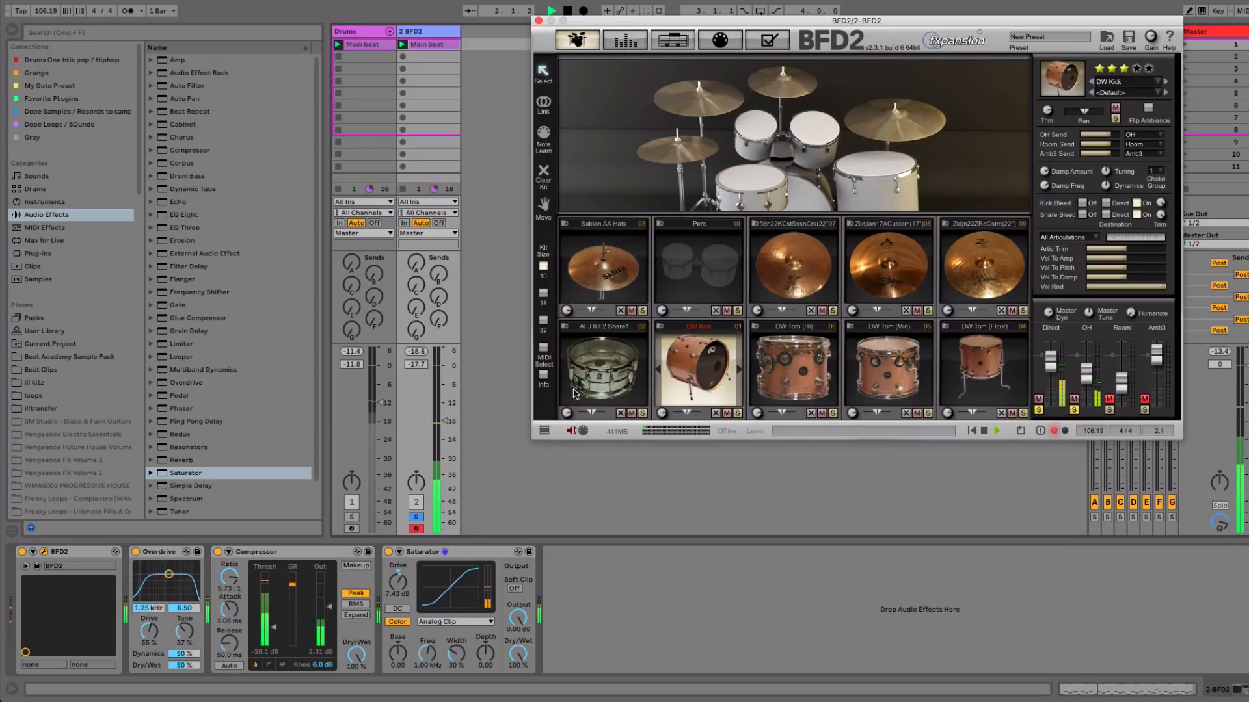
{"action": "key", "text": "space"}
Solo the Drums track together with BFD2 and audition both with the BFD2 track volume at -19.3 dB.
{"action": "left_click", "coordinate": [352, 518]}
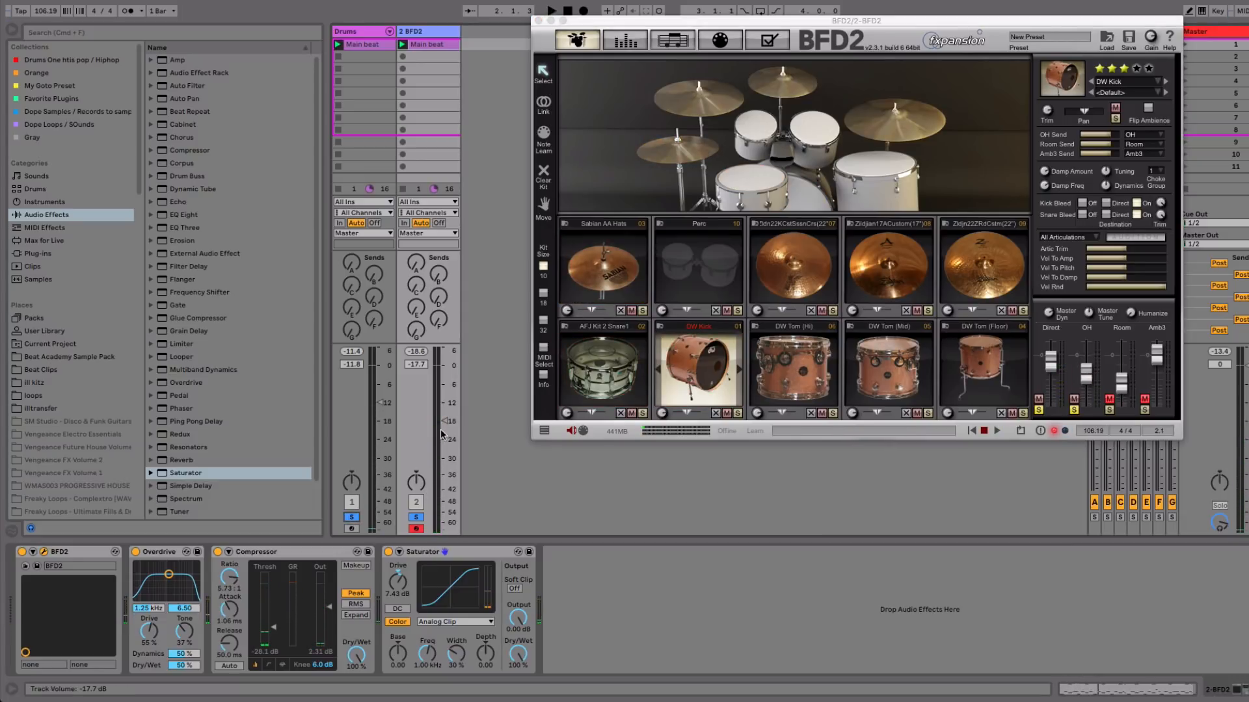
{"action": "key", "text": "space"}
{"action": "left_click_drag", "start_coordinate": [442, 423], "coordinate": [444, 425]}
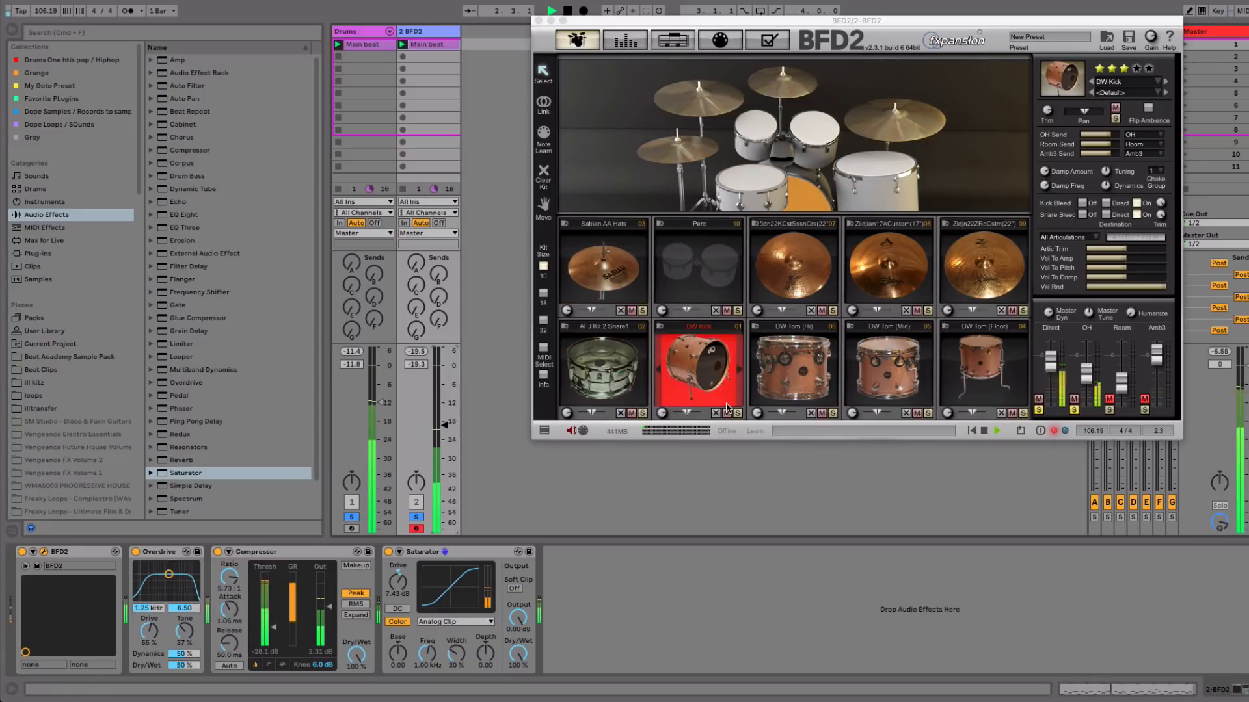
{"action": "key", "text": "space"}
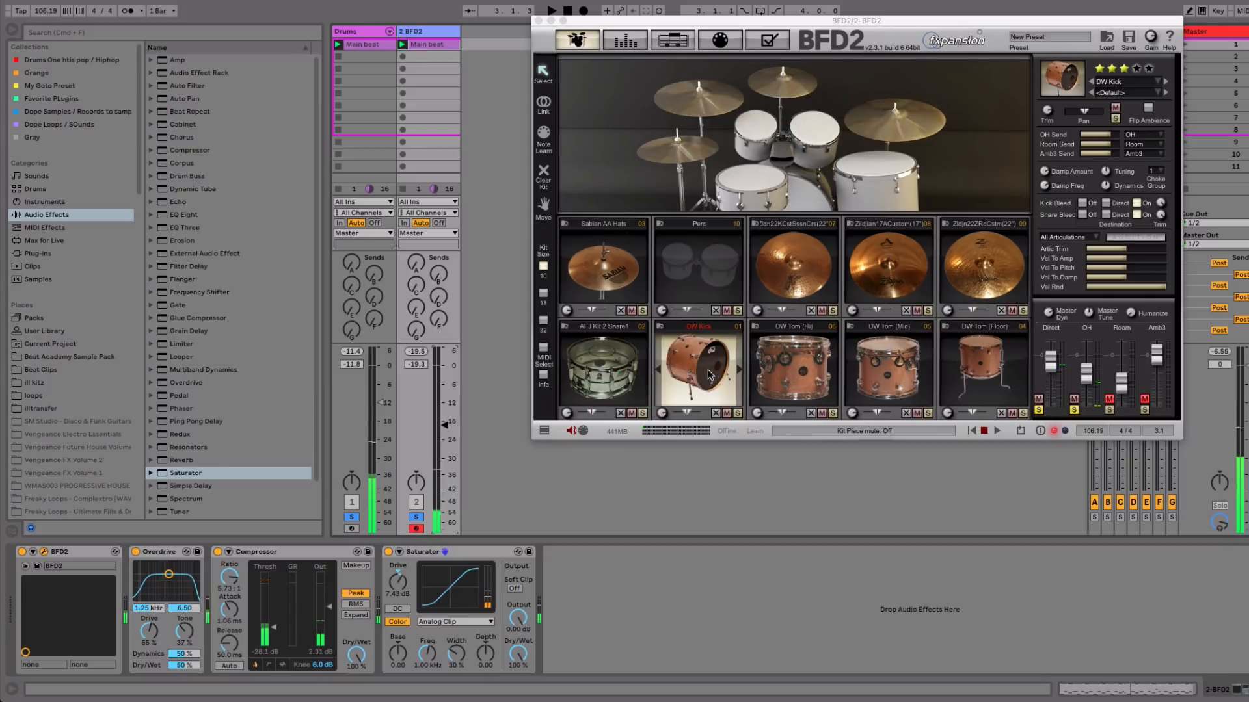
Mute the DW Kick in BFD2 and set the BFD2 track volume to -18.6 dB.
{"action": "left_click", "coordinate": [727, 413]}
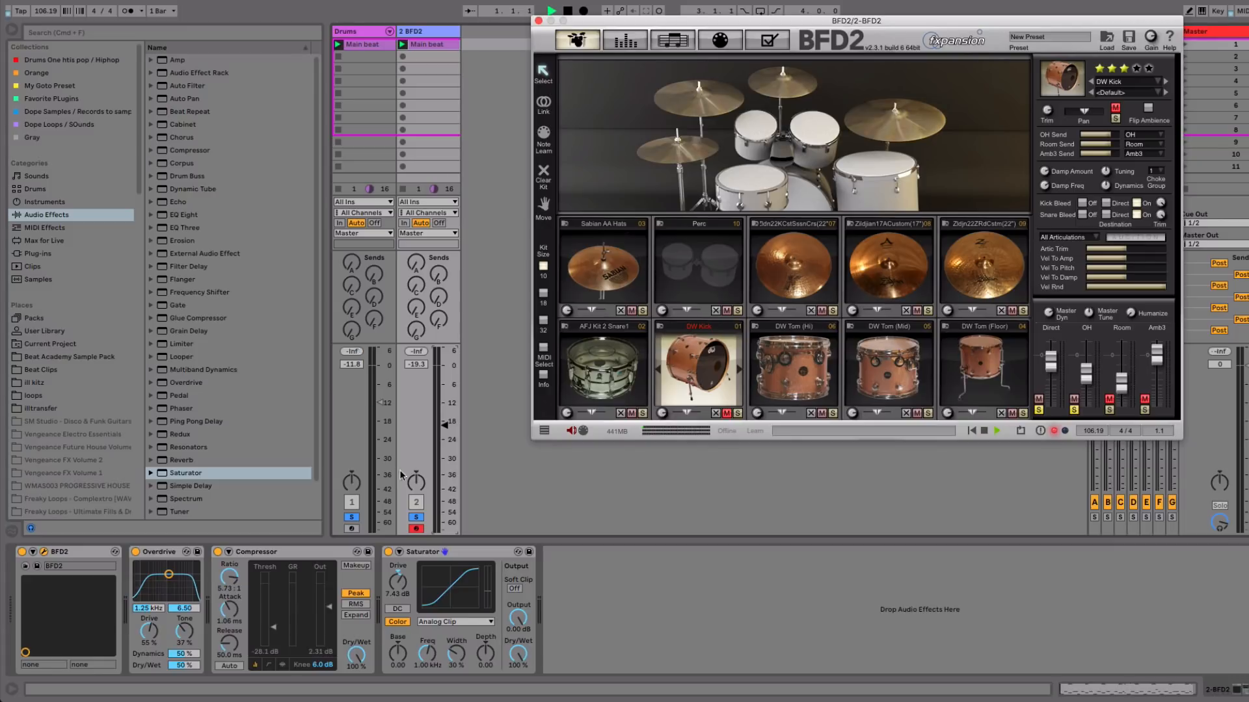
{"action": "left_click_drag", "start_coordinate": [444, 424], "coordinate": [445, 422]}
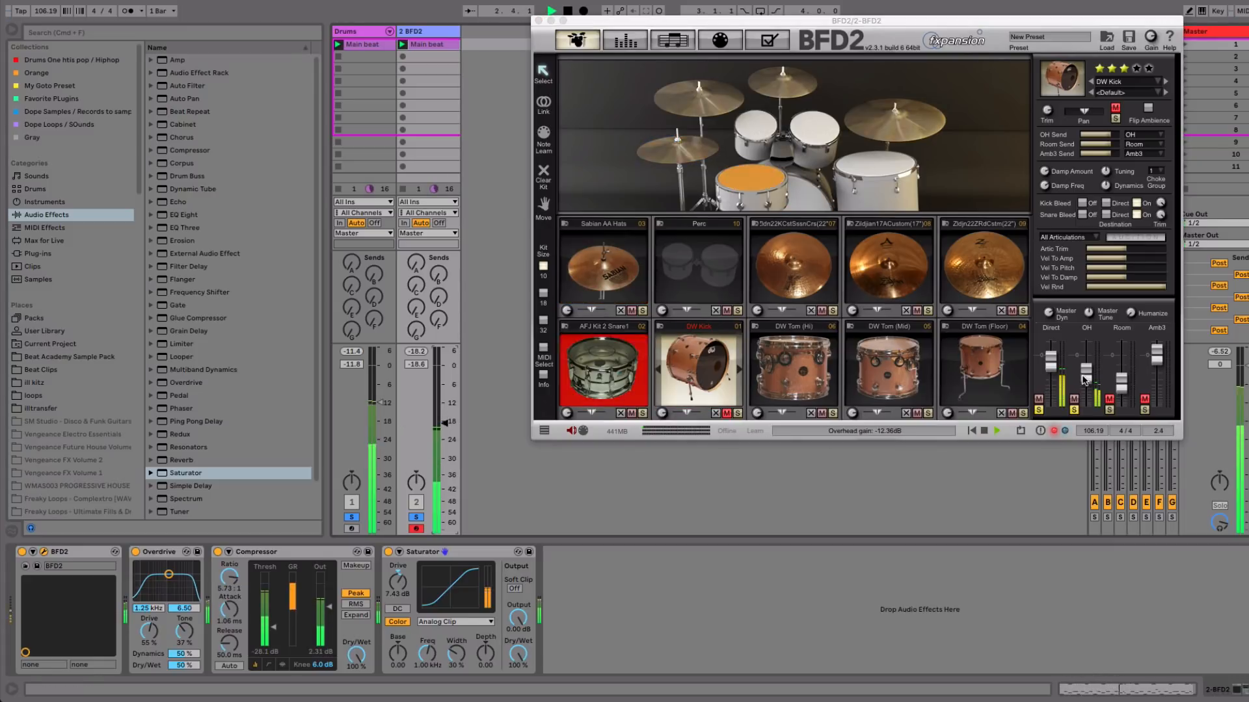
Set BFD2's overhead gain to about -9.19 dB and the Compressor threshold to -31.0 dB while auditioning the layered beat.
{"action": "left_click_drag", "start_coordinate": [1084, 380], "coordinate": [1085, 374]}
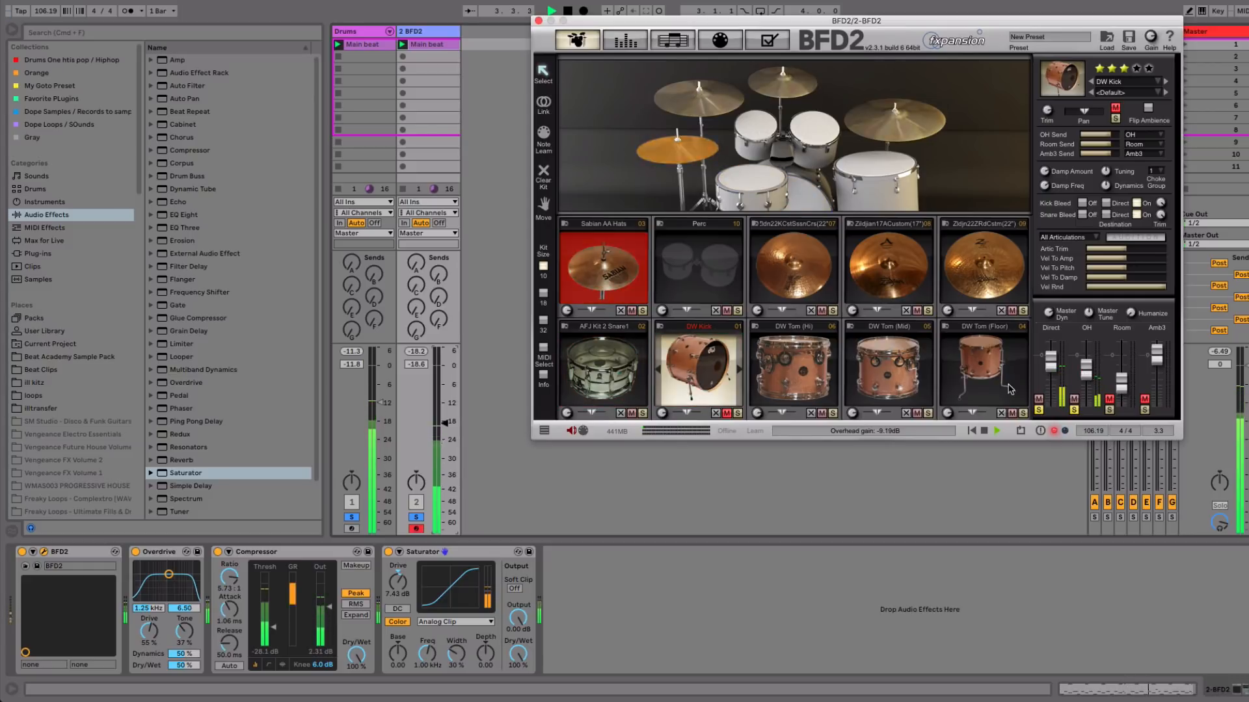
{"action": "left_click_drag", "start_coordinate": [273, 627], "coordinate": [274, 630]}
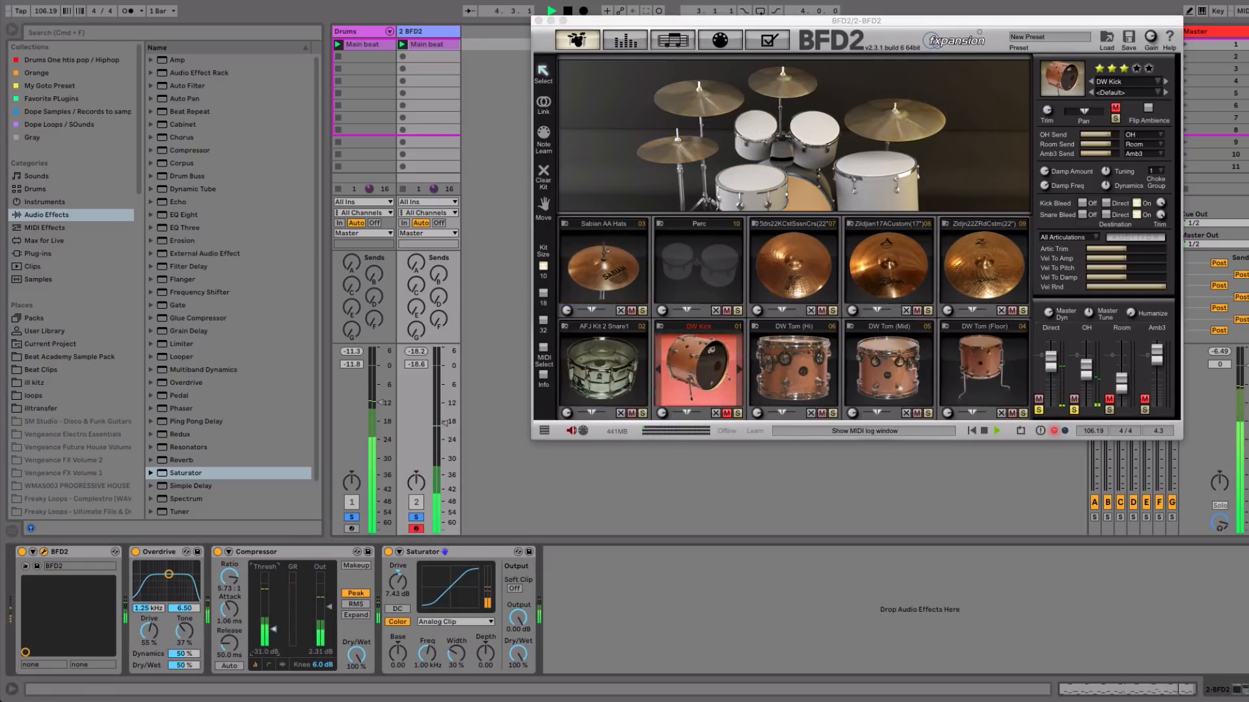
{"action": "key", "text": "space"}
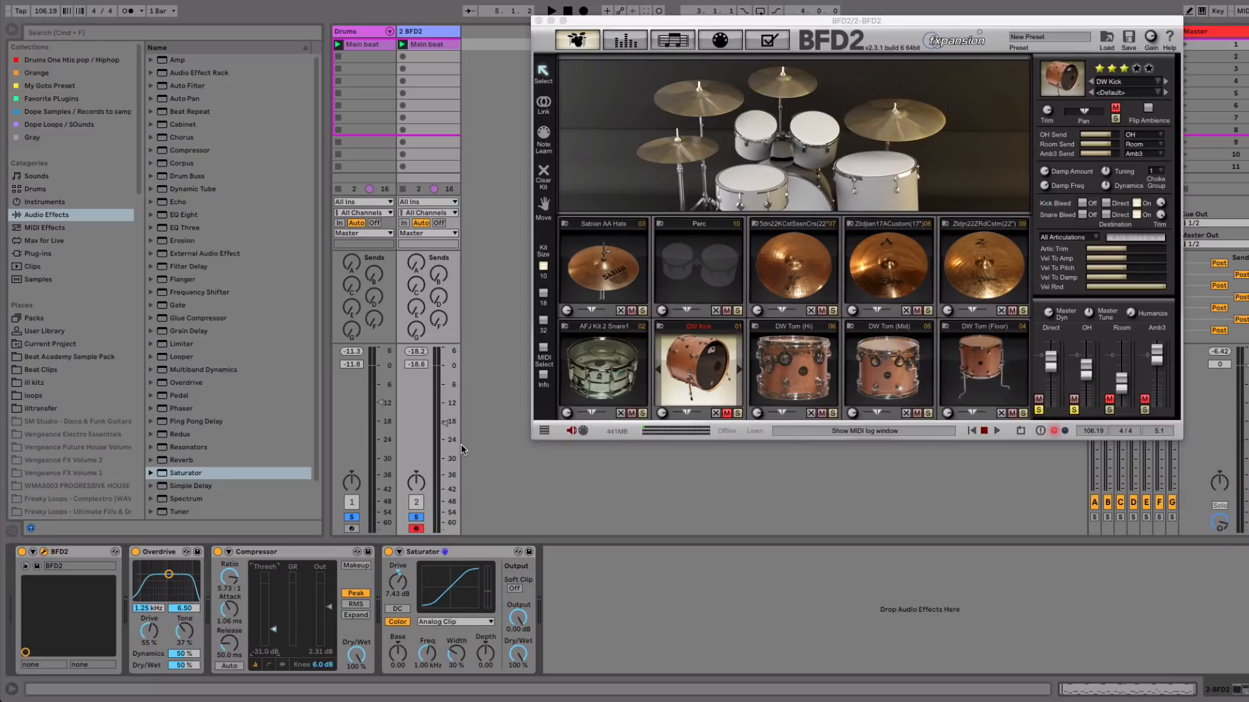
Compare the beat with and without the BFD2 layer and set the BFD2 track volume to -18.2 dB.
{"action": "left_click", "coordinate": [416, 518]}
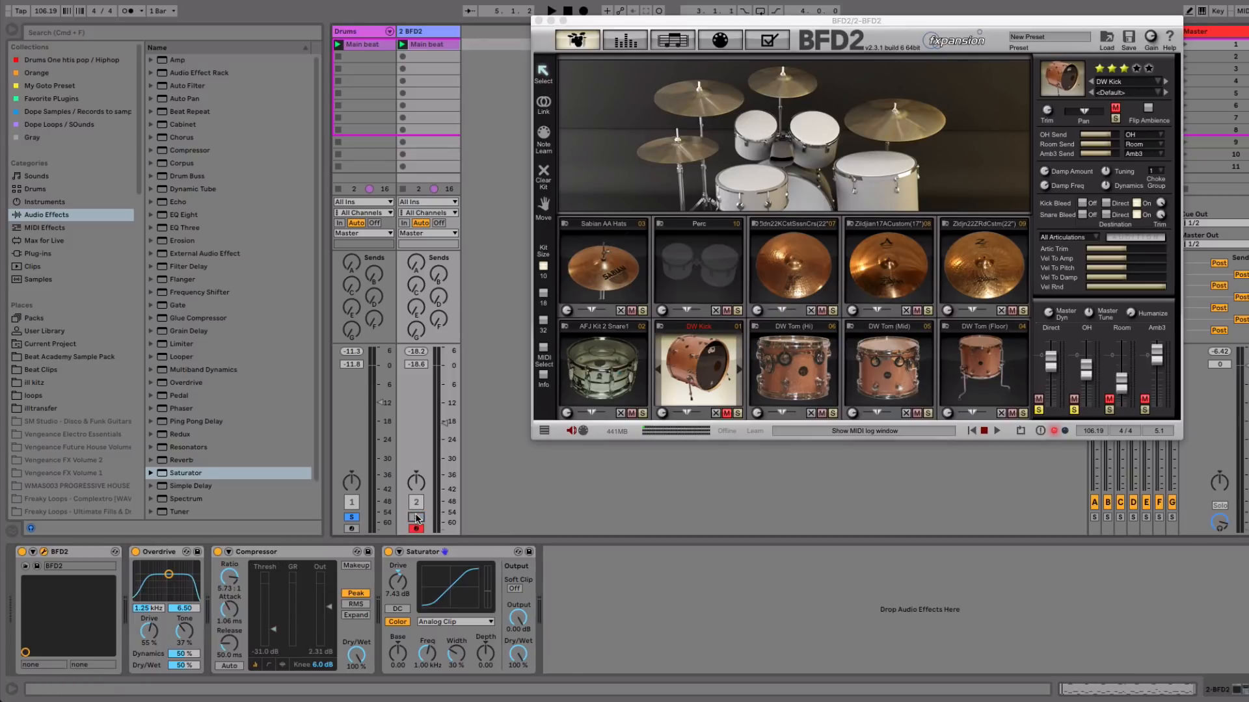
{"action": "key", "text": "space"}
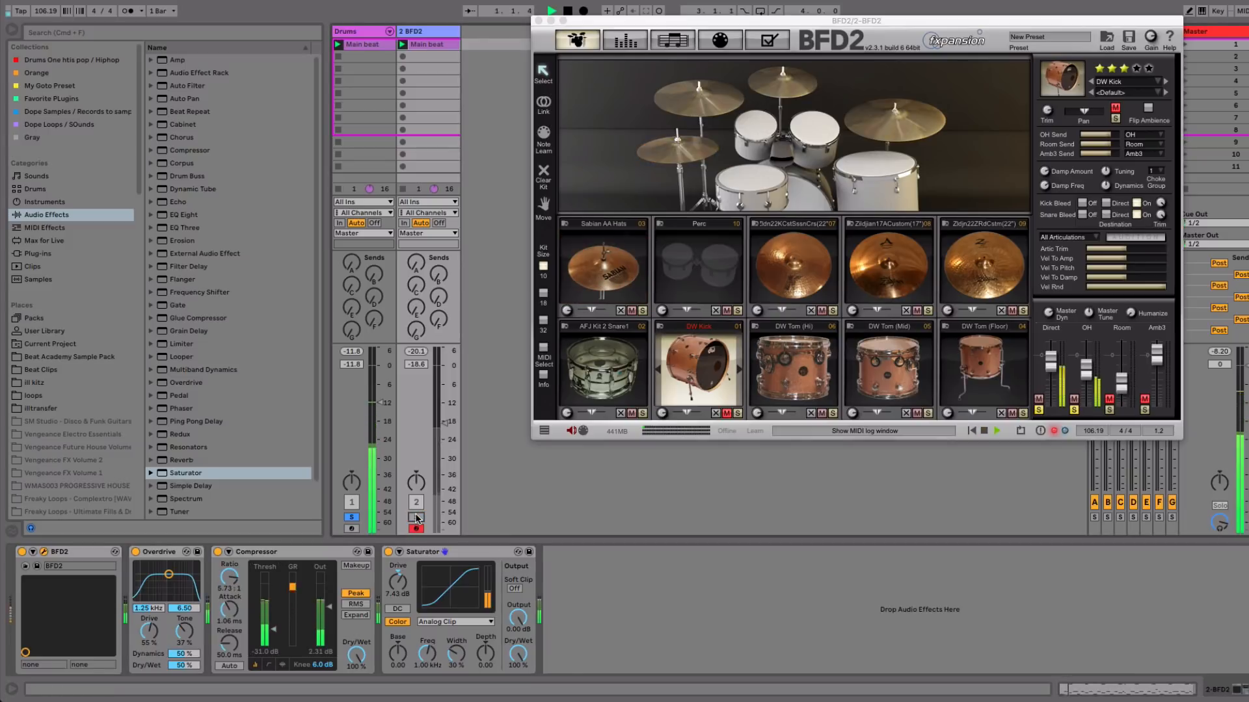
{"action": "left_click", "coordinate": [416, 517]}
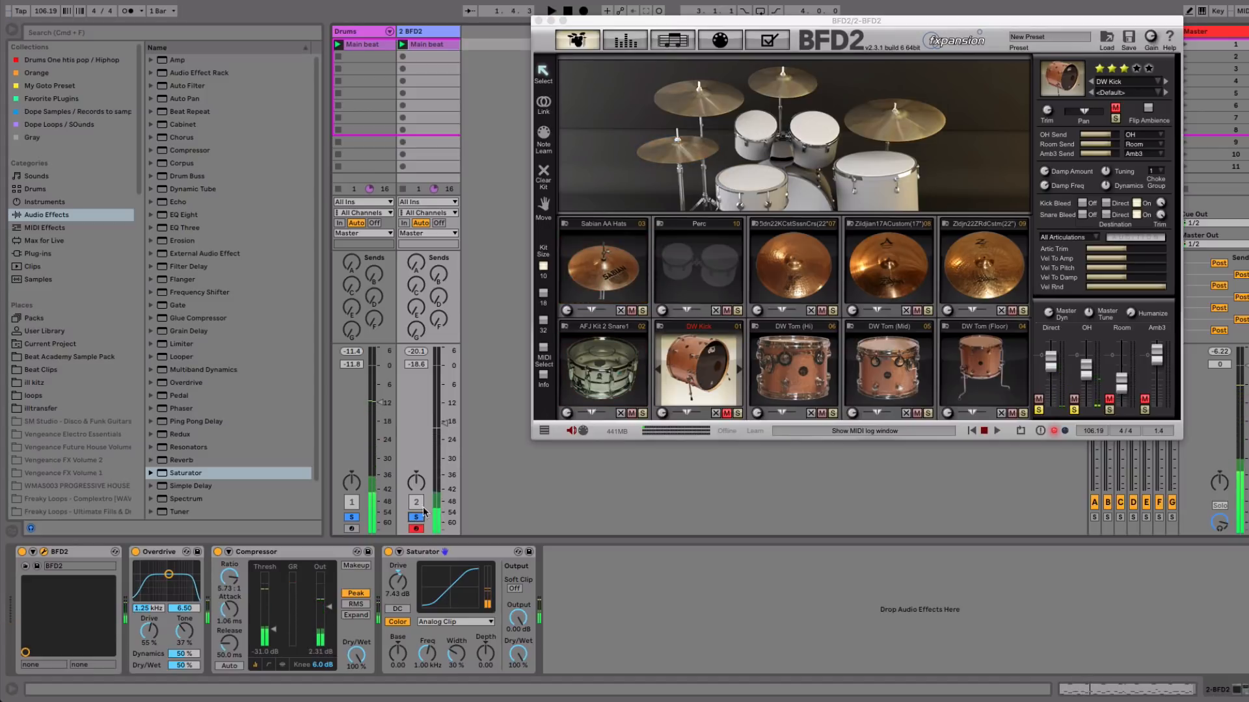
{"action": "left_click_drag", "start_coordinate": [445, 424], "coordinate": [446, 425]}
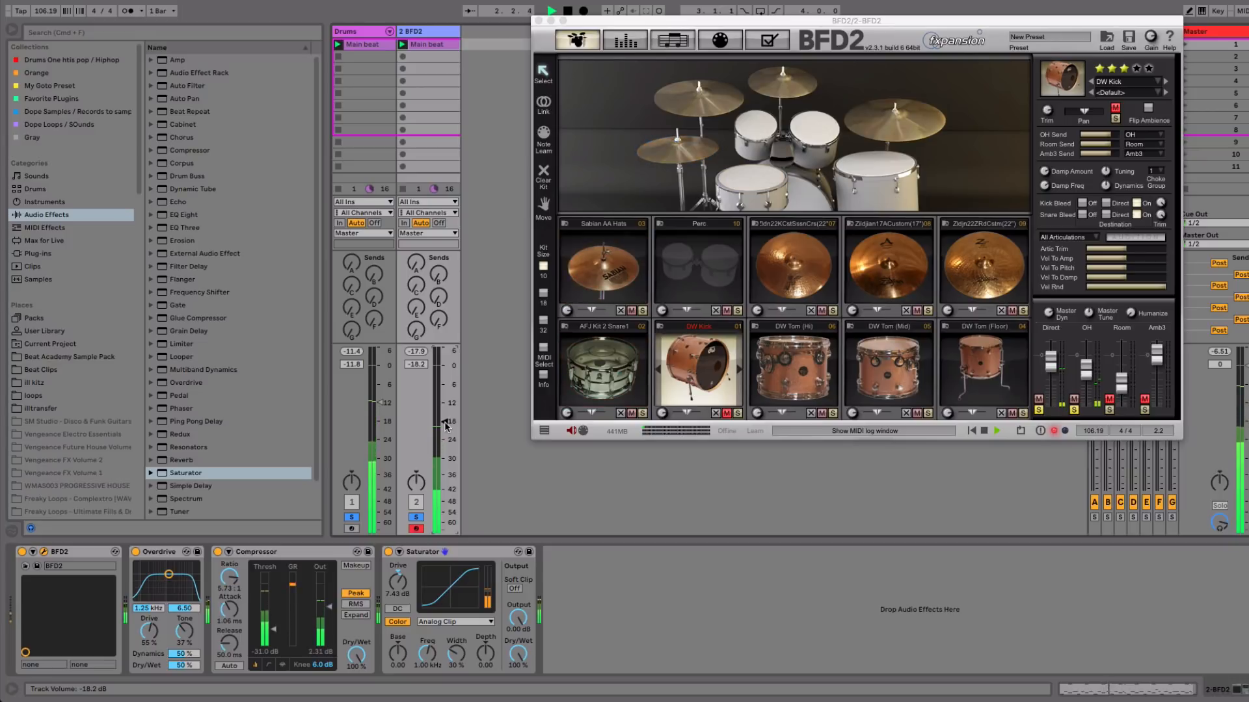
{"action": "key", "text": "space"}
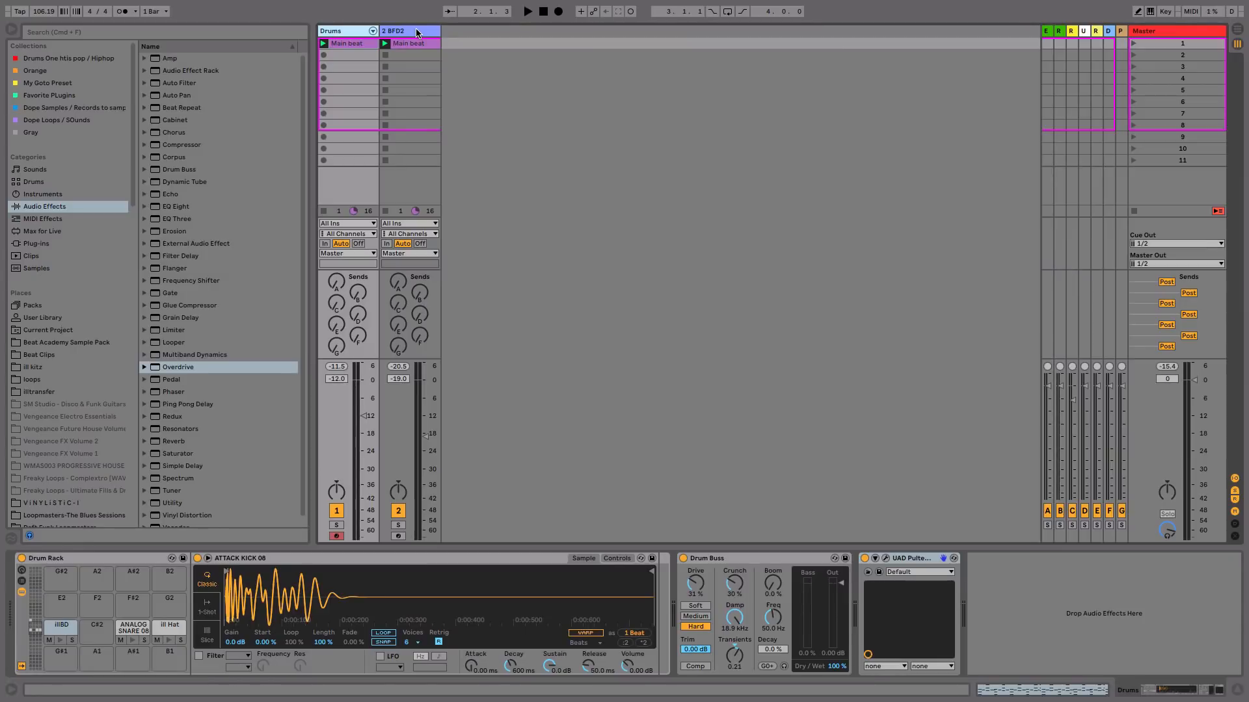
Group the Drums and BFD2 tracks and fold the group.
{"action": "left_click", "coordinate": [416, 34]}
{"action": "left_click", "coordinate": [339, 34]}
{"action": "key", "text": "super+g"}
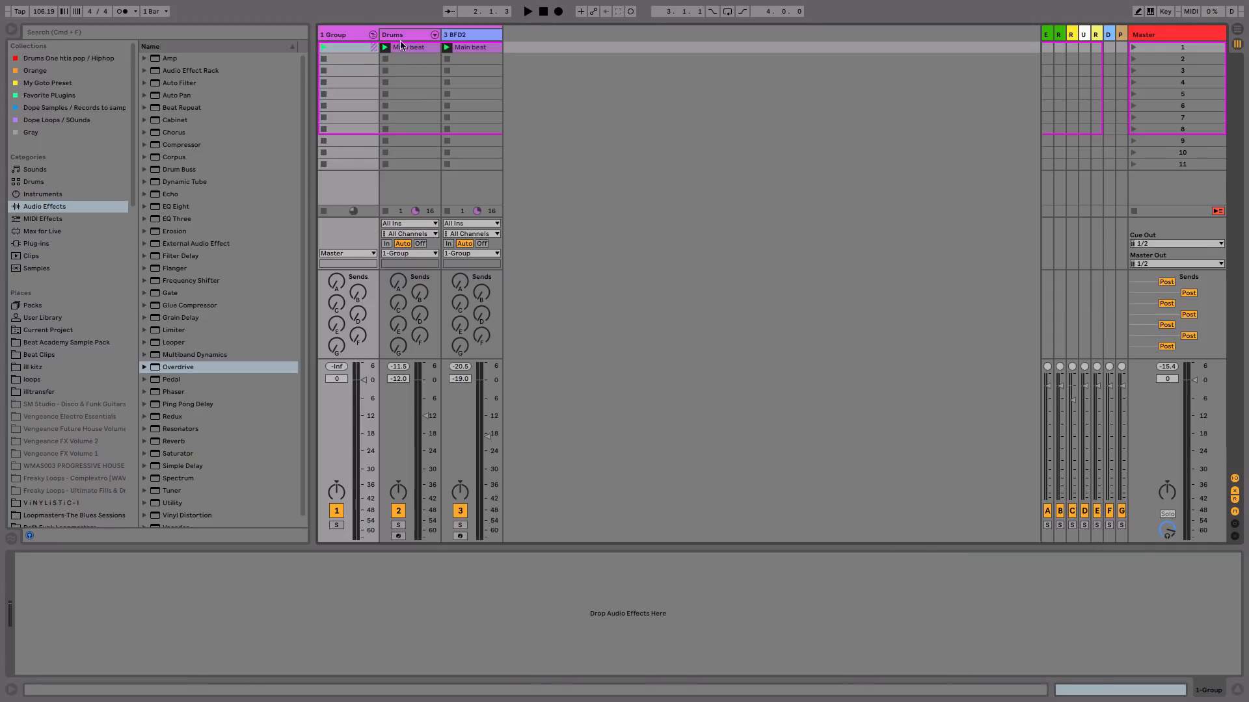
{"action": "left_click", "coordinate": [373, 35]}
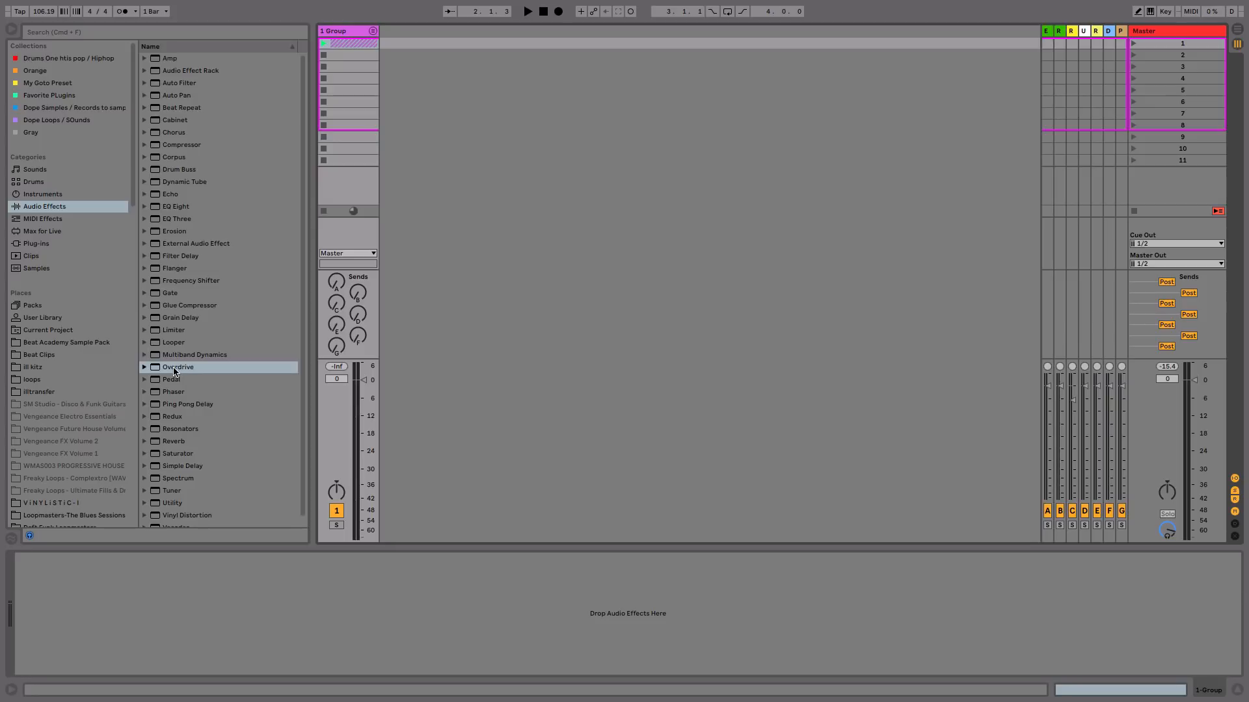
Add Overdrive to the drum group with Drive at 38% and Dry/Wet at about 18%, comparing the beat with it bypassed.
{"action": "left_click_drag", "start_coordinate": [176, 371], "coordinate": [394, 121]}
{"action": "left_click_drag", "start_coordinate": [358, 70], "coordinate": [356, 68]}
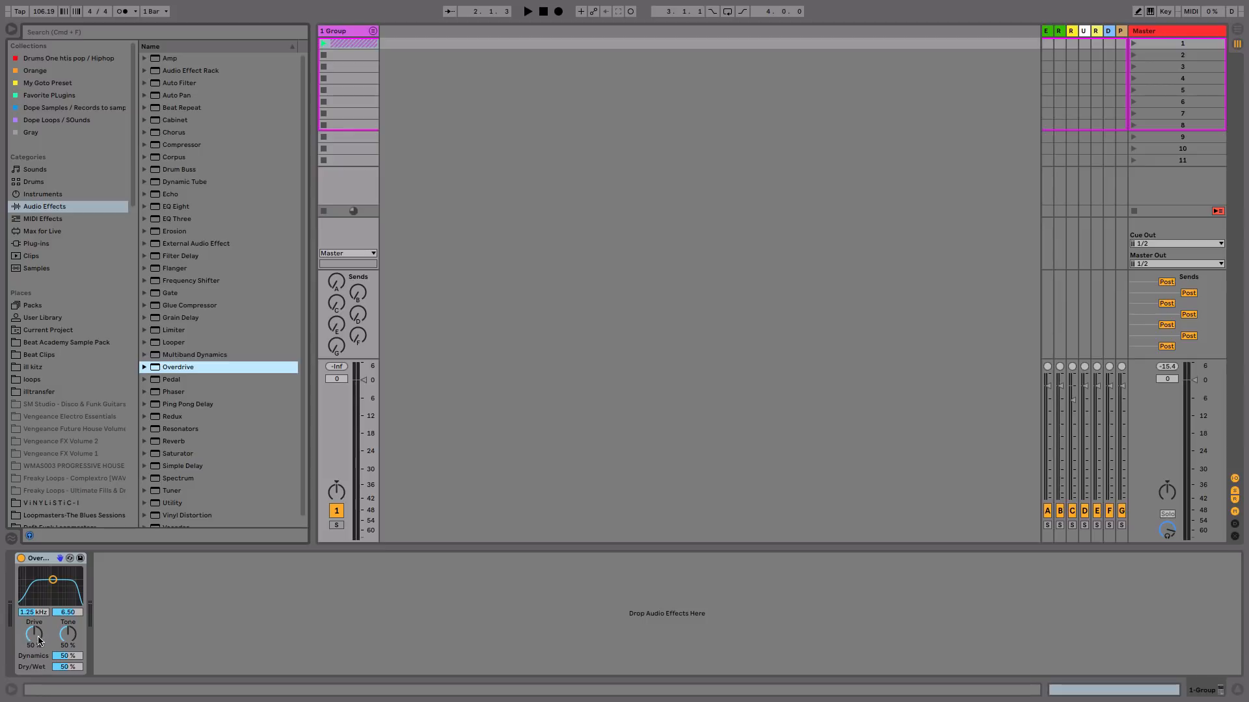
{"action": "left_click_drag", "start_coordinate": [76, 675], "coordinate": [76, 687]}
{"action": "key", "text": "space"}
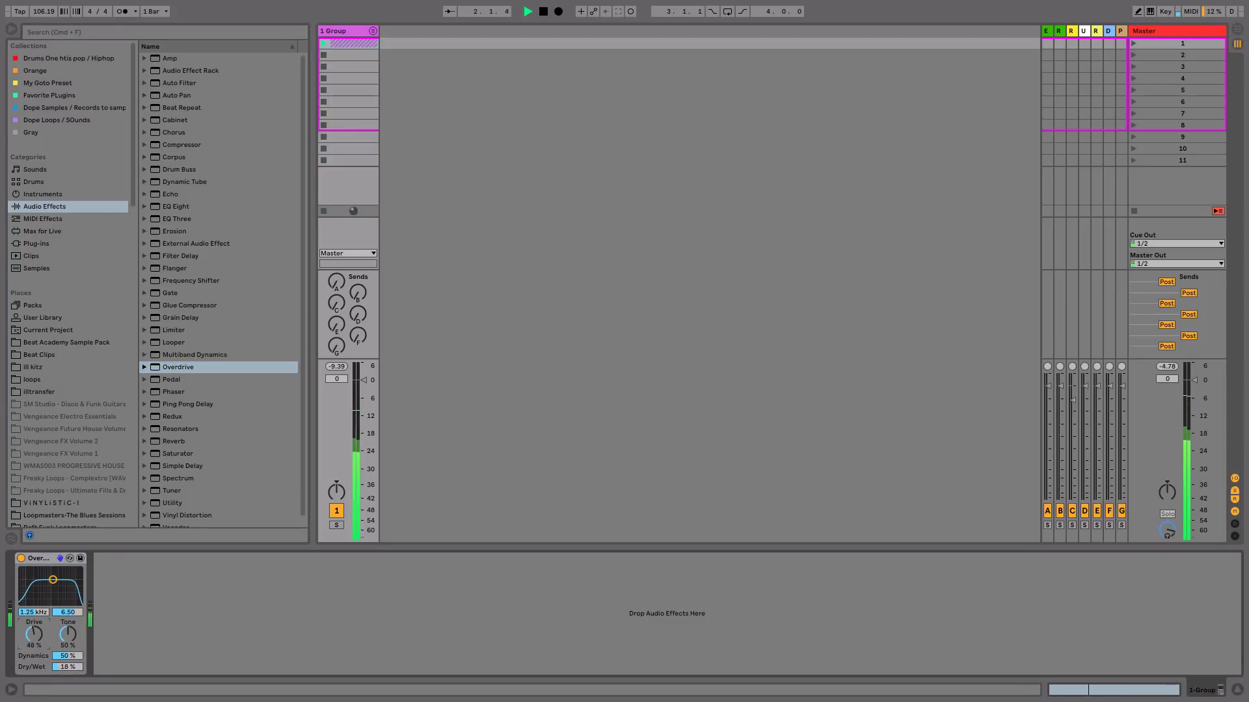
{"action": "left_click", "coordinate": [20, 559]}
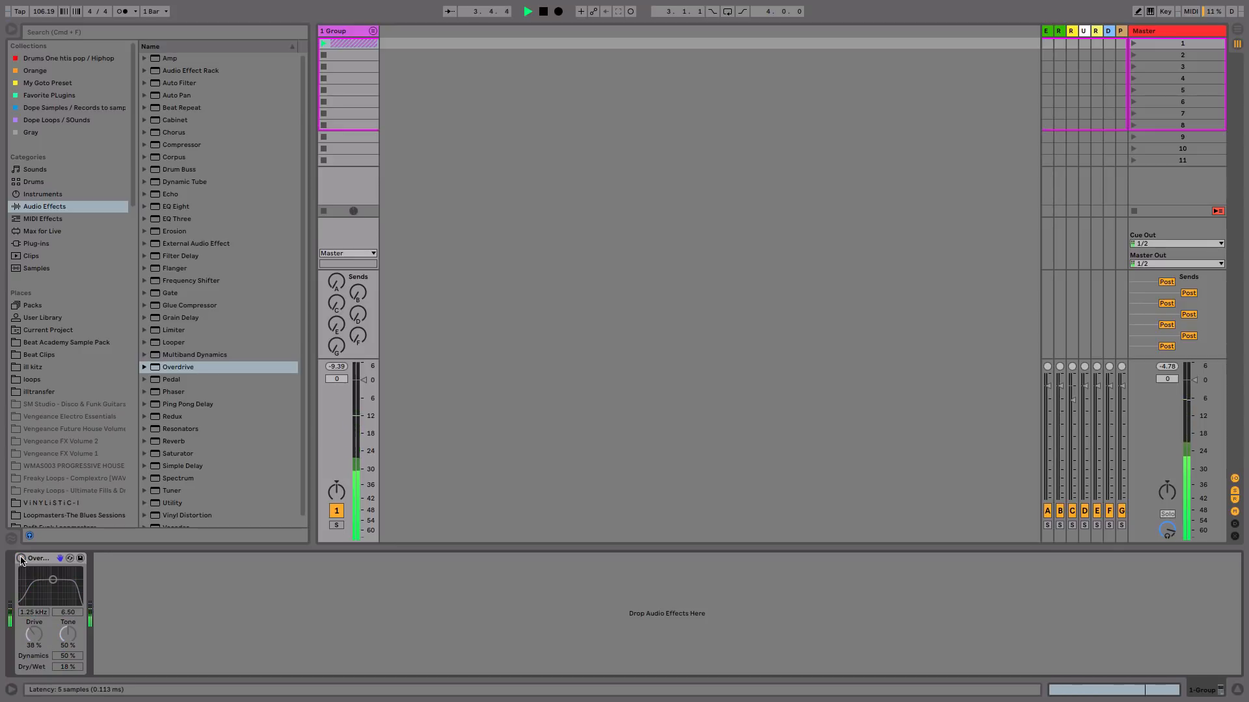
{"action": "left_click", "coordinate": [21, 558]}
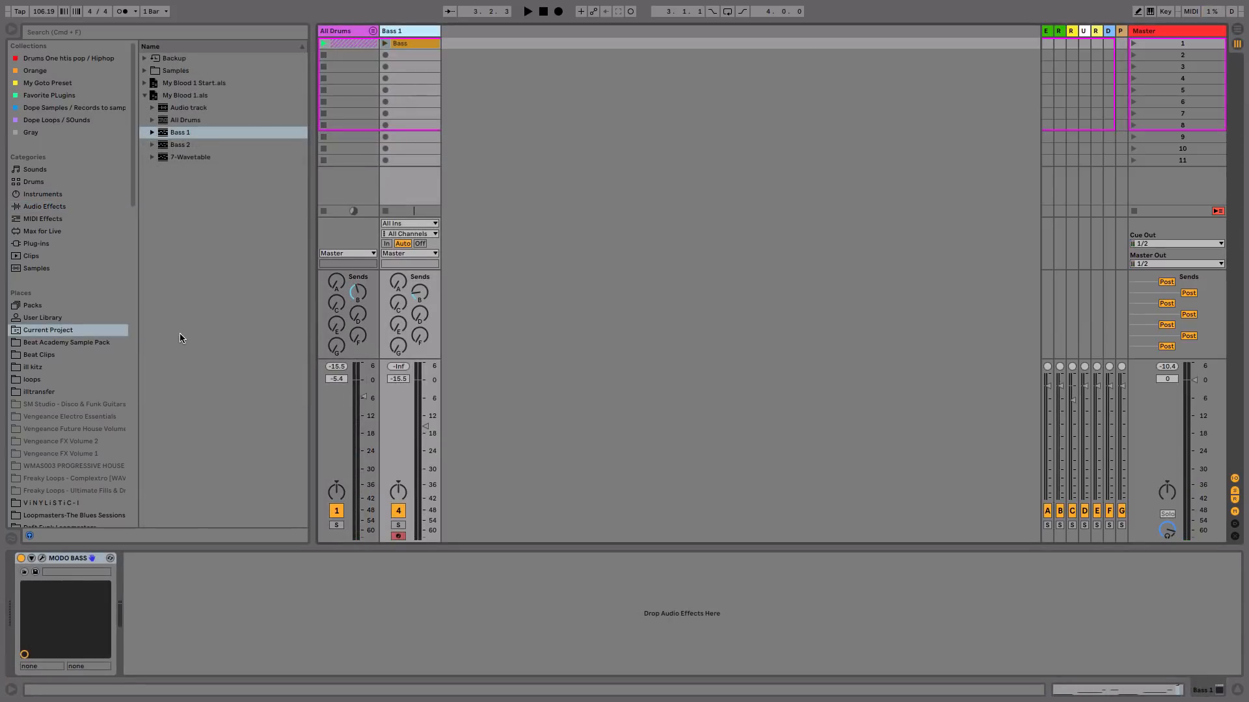
Open MODO BASS on the Bass 1 track and move the plucking position to 8.94" on the Devil Bass.
{"action": "left_click", "coordinate": [41, 558]}
{"action": "left_click_drag", "start_coordinate": [780, 113], "coordinate": [779, 84]}
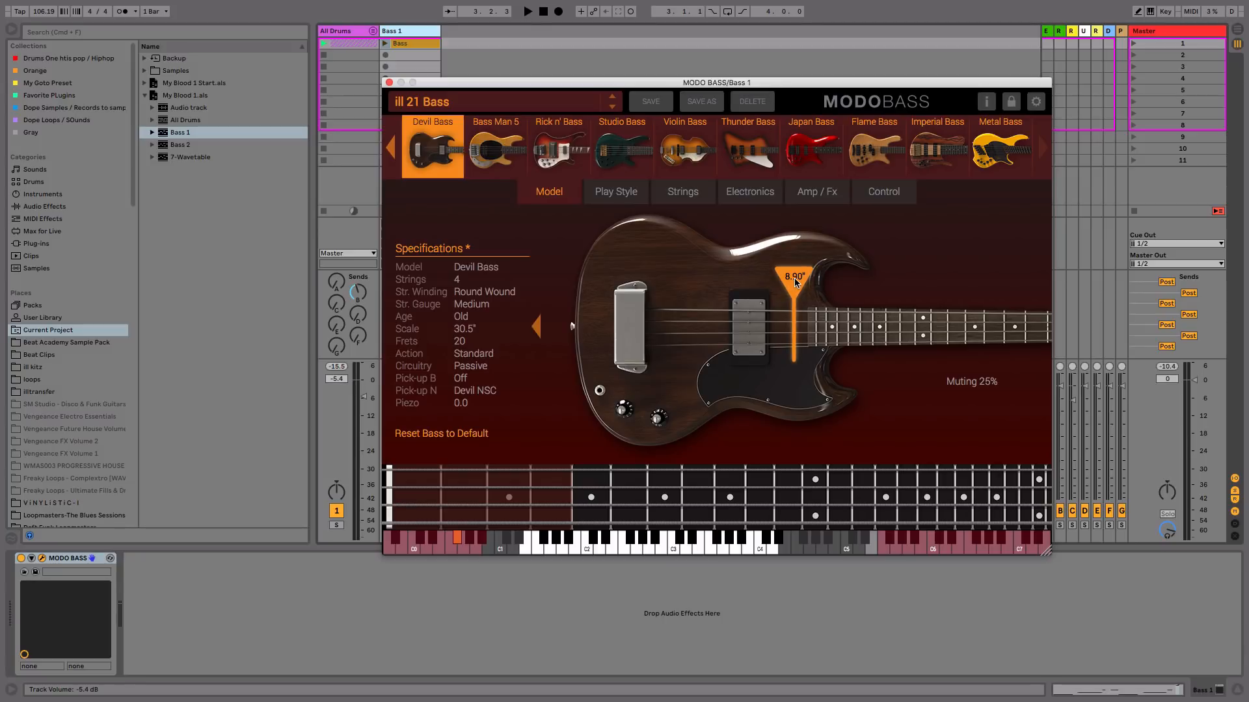
{"action": "mouse_move", "coordinate": [795, 281]}
{"action": "left_mouse_down"}
{"action": "mouse_move", "coordinate": [710, 282]}
{"action": "mouse_move", "coordinate": [795, 285]}
{"action": "mouse_move", "coordinate": [722, 304]}
{"action": "mouse_move", "coordinate": [762, 308]}
{"action": "left_mouse_up"}
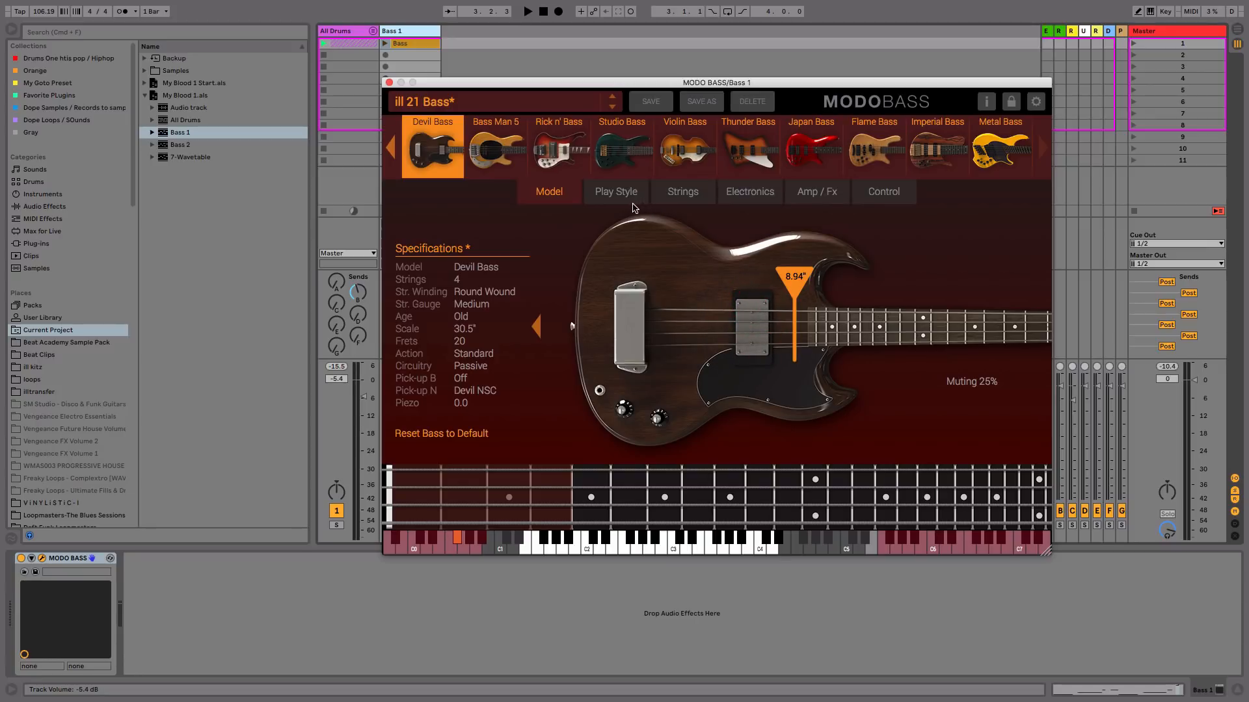
Review the bass's play style and control assignments, including the Slide setting, and return to the model view.
{"action": "left_click", "coordinate": [634, 202]}
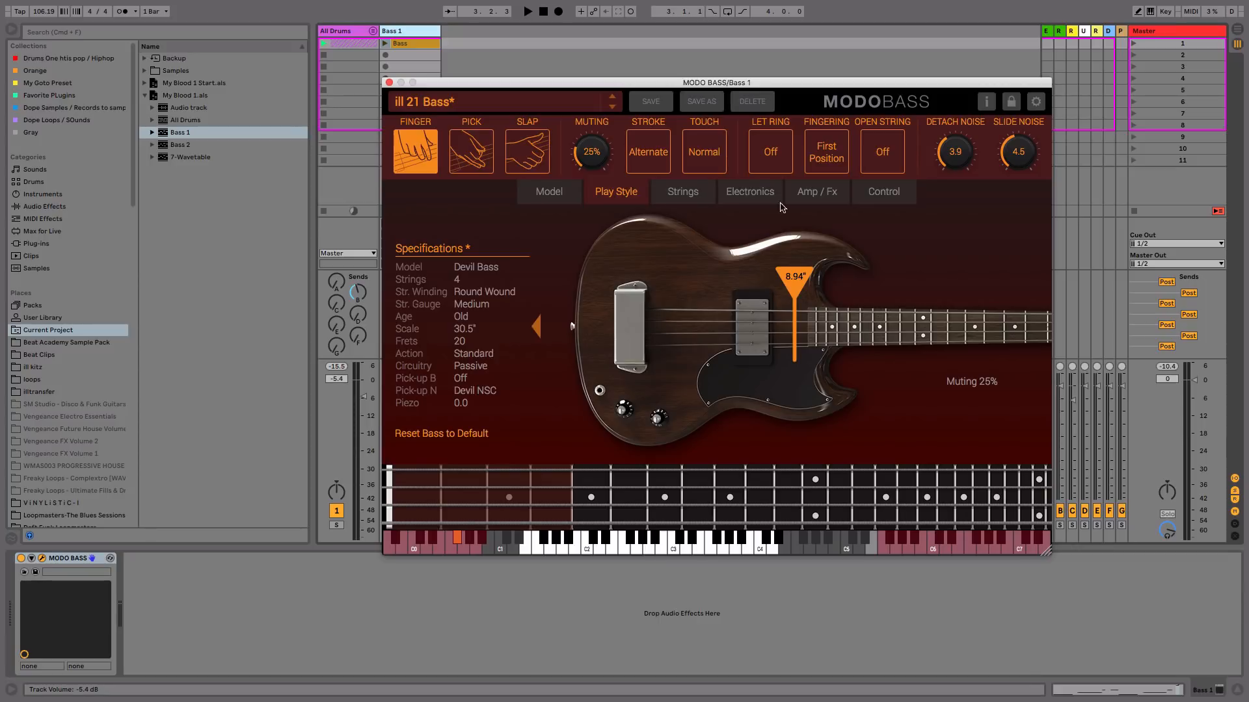
{"action": "left_click", "coordinate": [872, 197]}
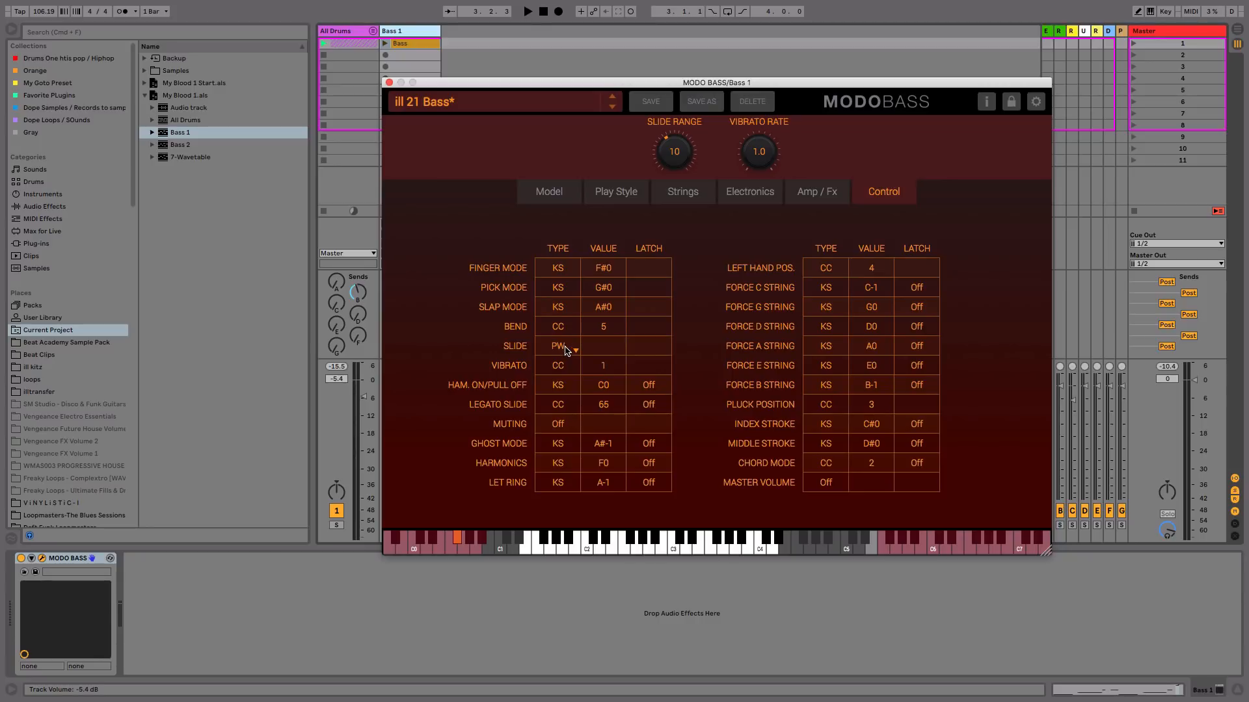
{"action": "left_click", "coordinate": [554, 190]}
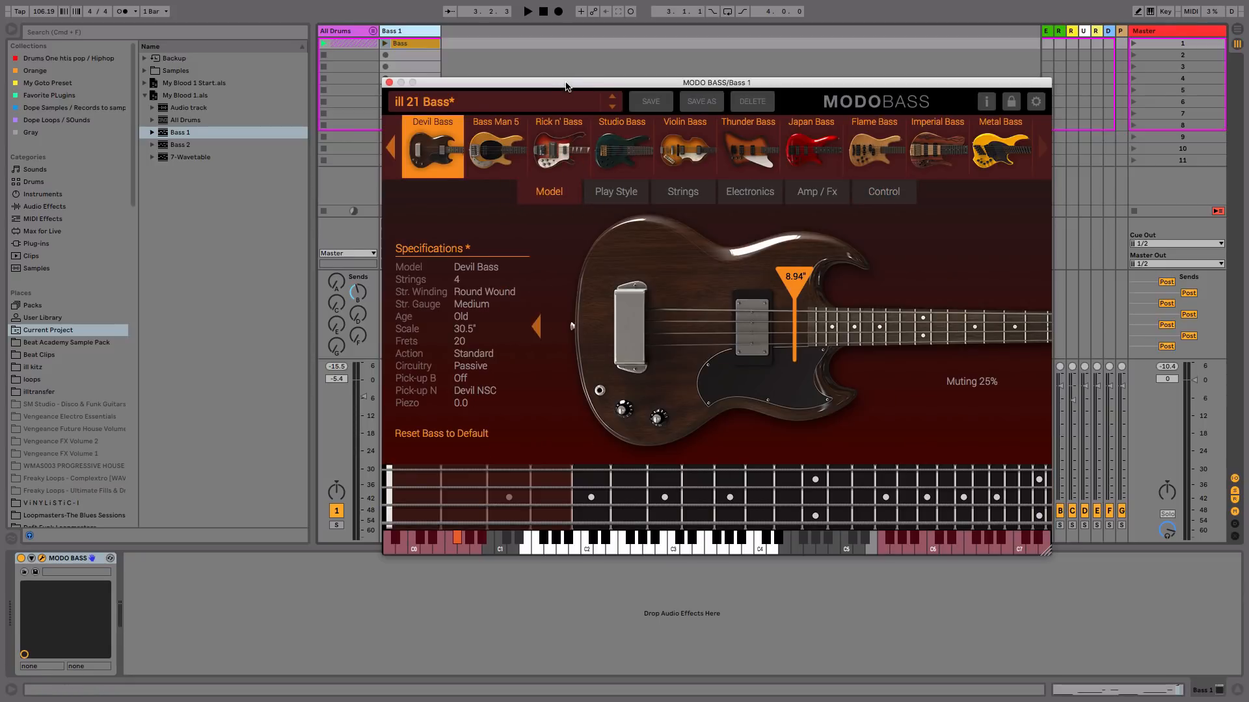
Solo Bass 1, play its Bass clip and set the track volume to -6.5 dB.
{"action": "left_click_drag", "start_coordinate": [565, 86], "coordinate": [661, 82]}
{"action": "left_click", "coordinate": [398, 526]}
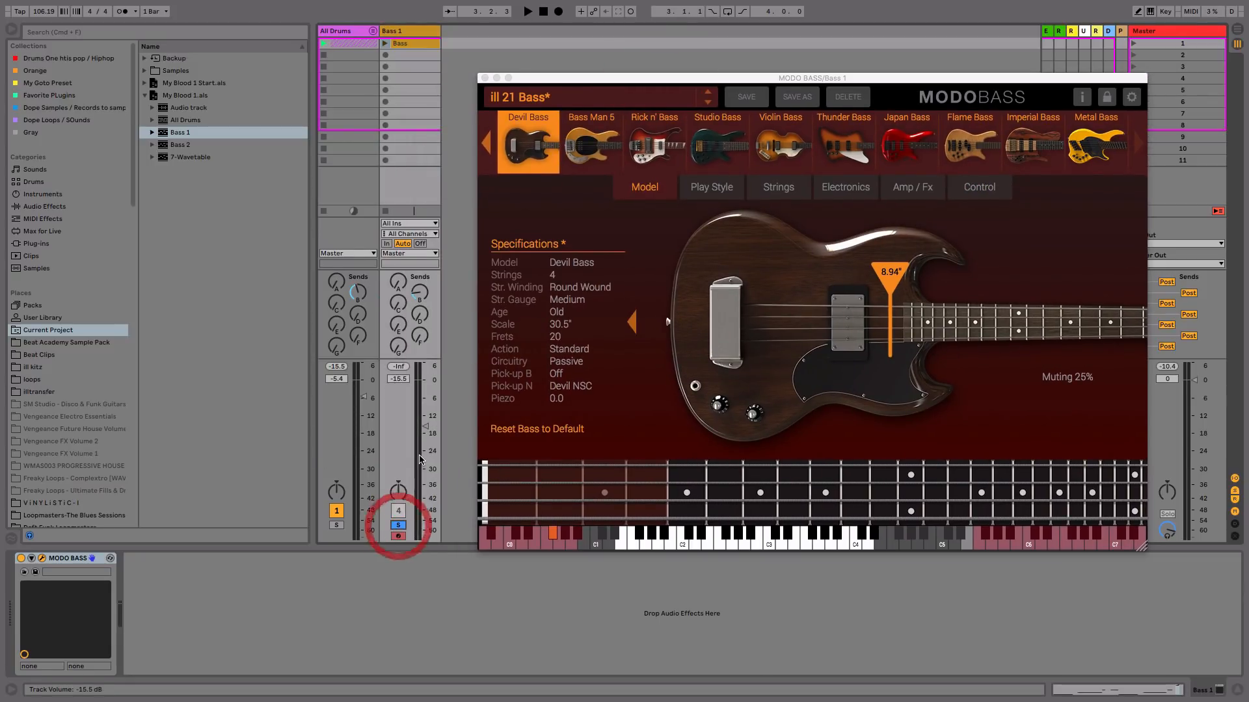
{"action": "left_click_drag", "start_coordinate": [420, 459], "coordinate": [424, 419]}
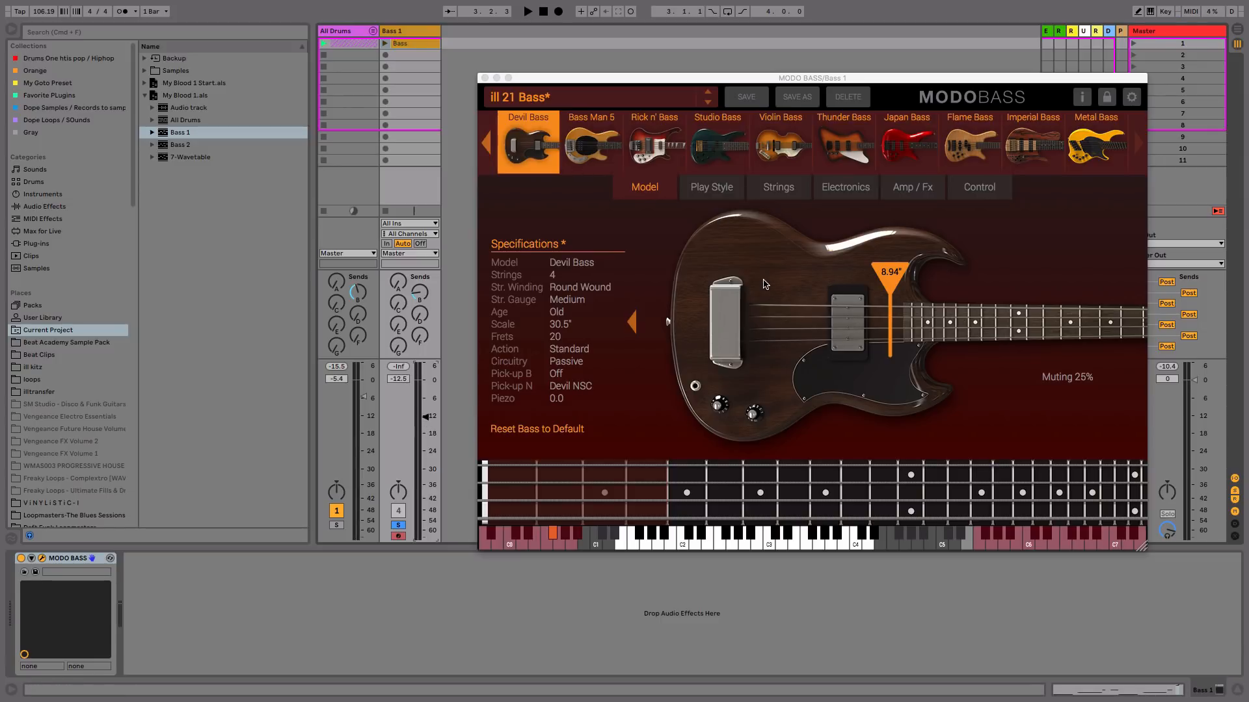
{"action": "left_click", "coordinate": [385, 43]}
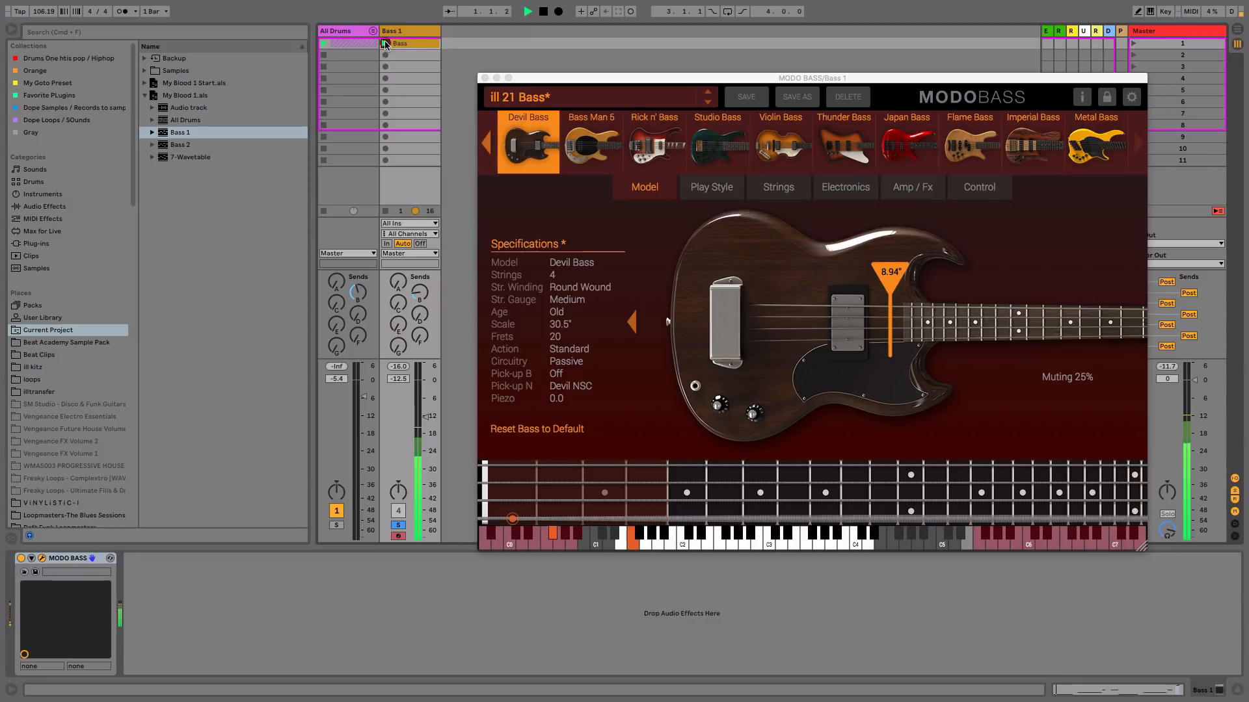
{"action": "left_click_drag", "start_coordinate": [422, 415], "coordinate": [428, 402]}
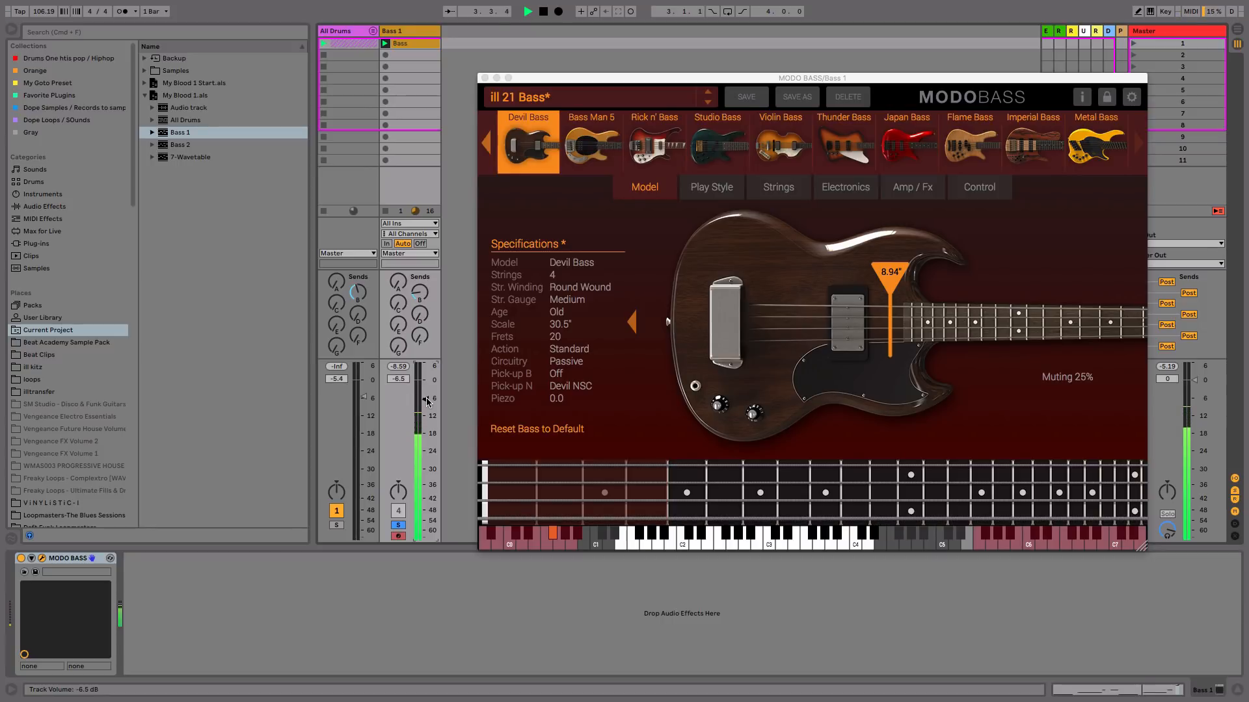
{"action": "key", "text": "space"}
Open the Bass clip with unused note rows folded, show its MIDI pitch bend envelope and audition the slides.
{"action": "double_click", "coordinate": [421, 43]}
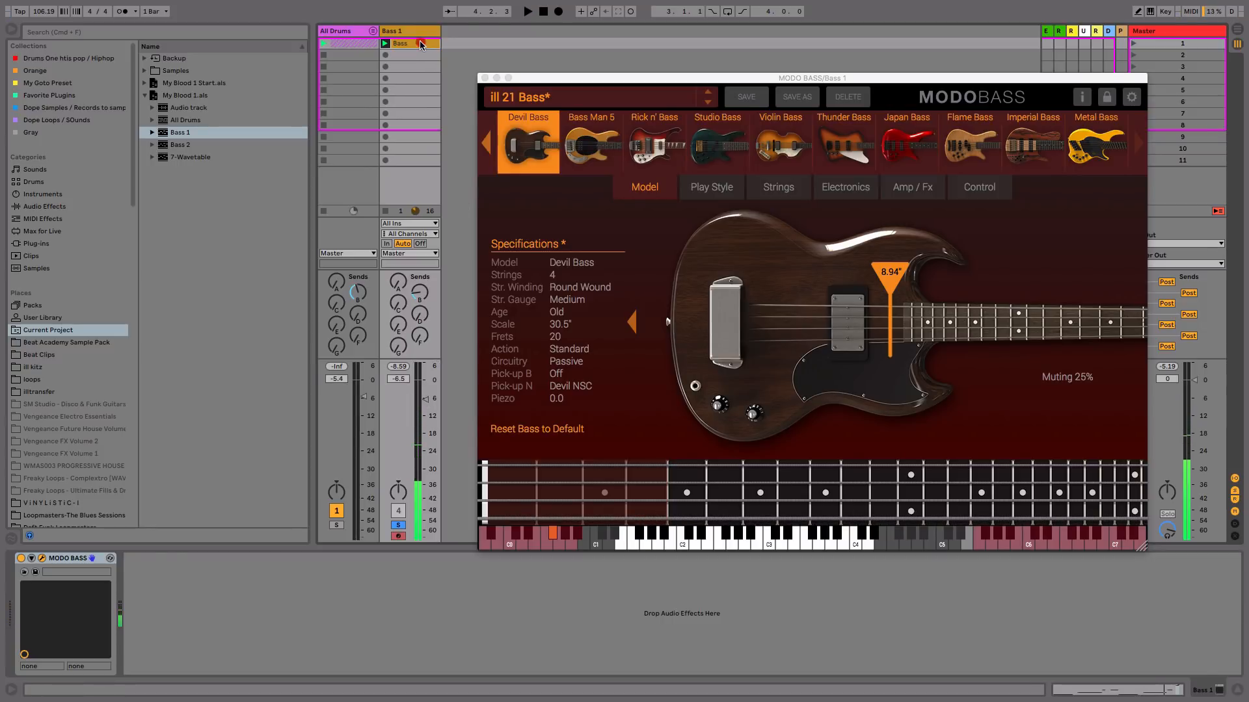
{"action": "left_click", "coordinate": [168, 421]}
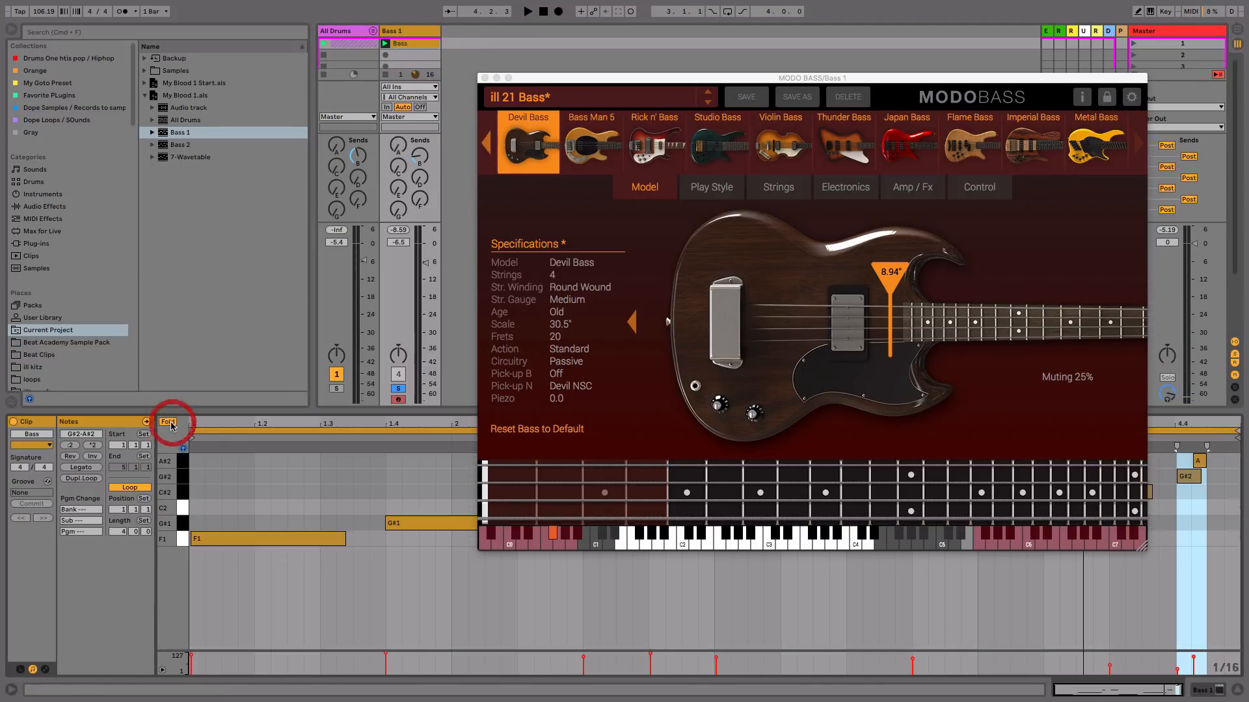
{"action": "left_click", "coordinate": [44, 669]}
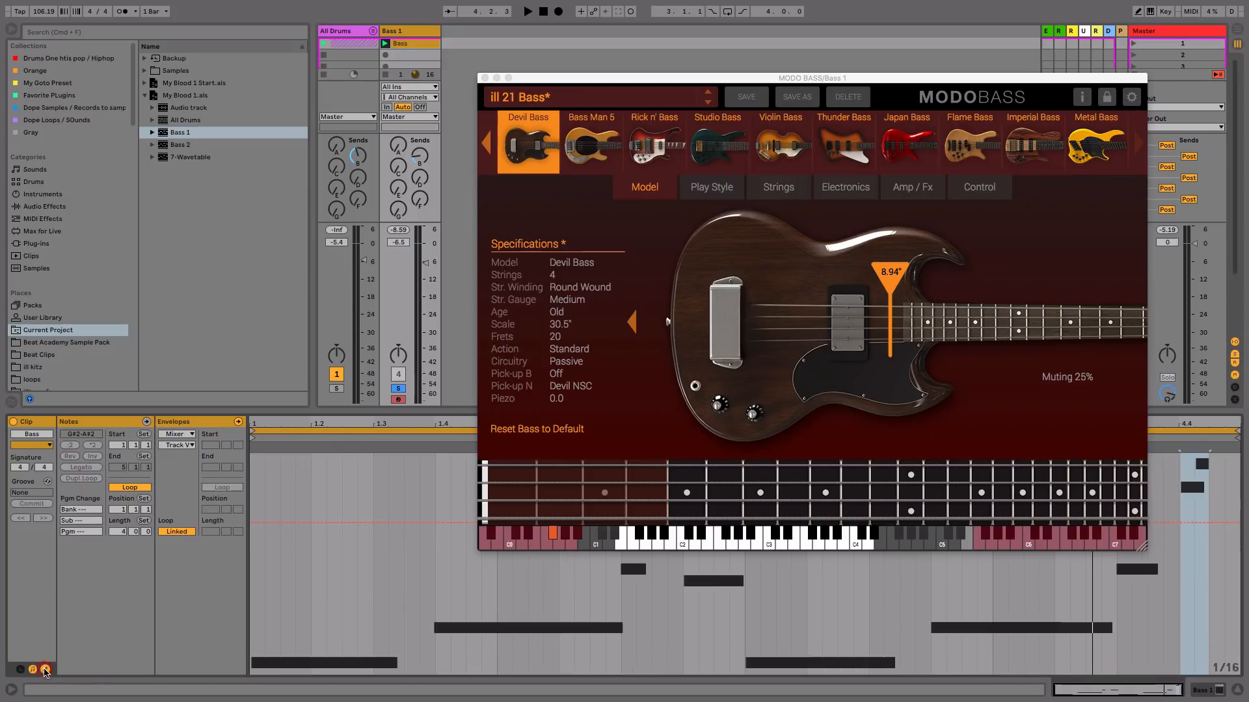
{"action": "left_click", "coordinate": [177, 434]}
{"action": "left_click", "coordinate": [183, 444]}
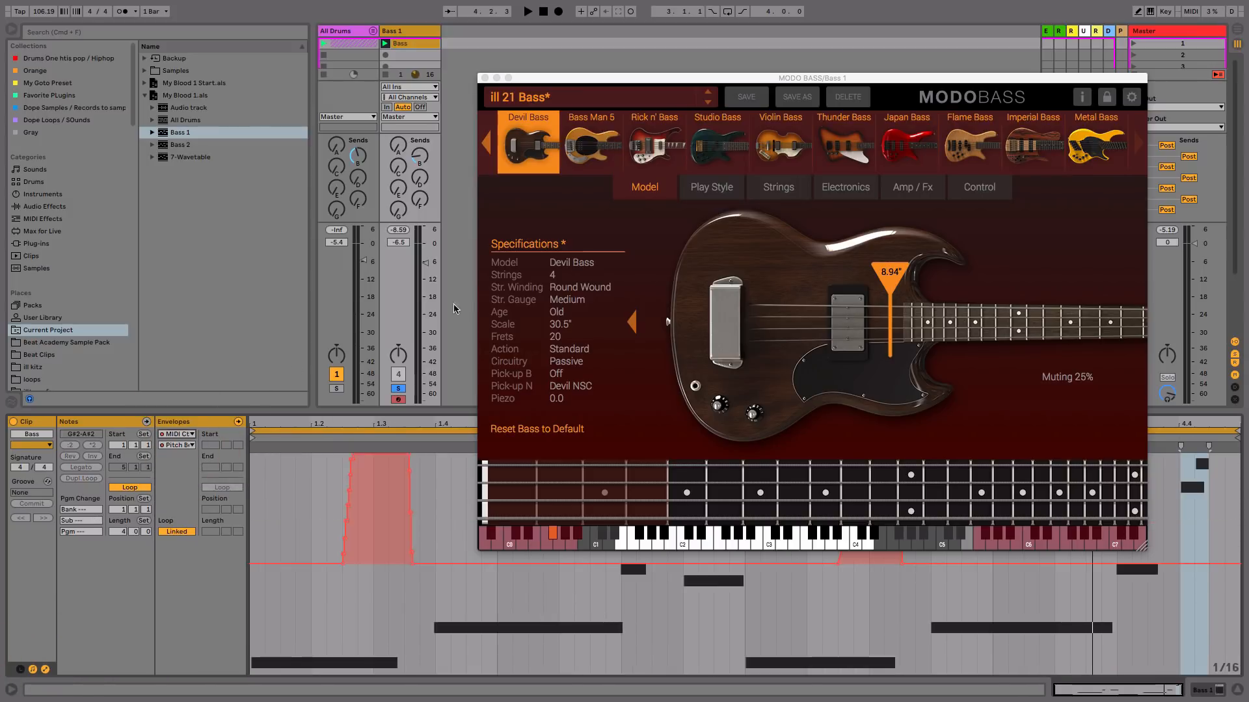
{"action": "left_click_drag", "start_coordinate": [767, 79], "coordinate": [946, 6]}
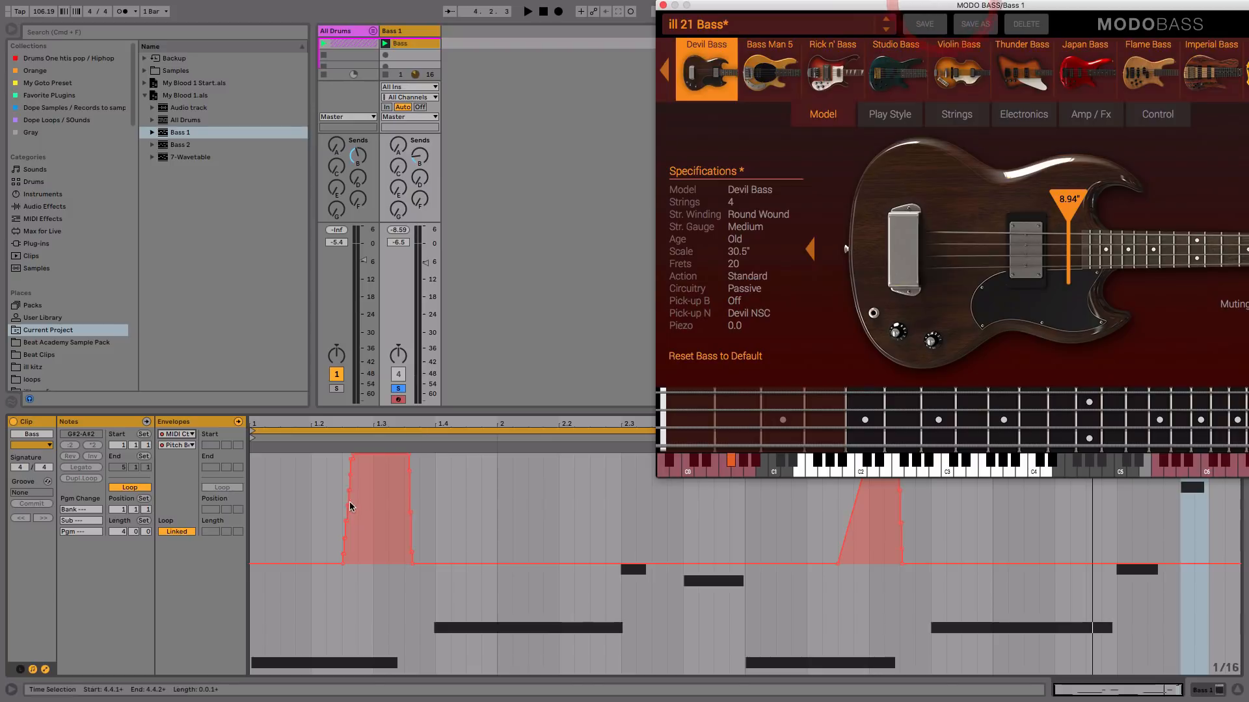
{"action": "key", "text": "space"}
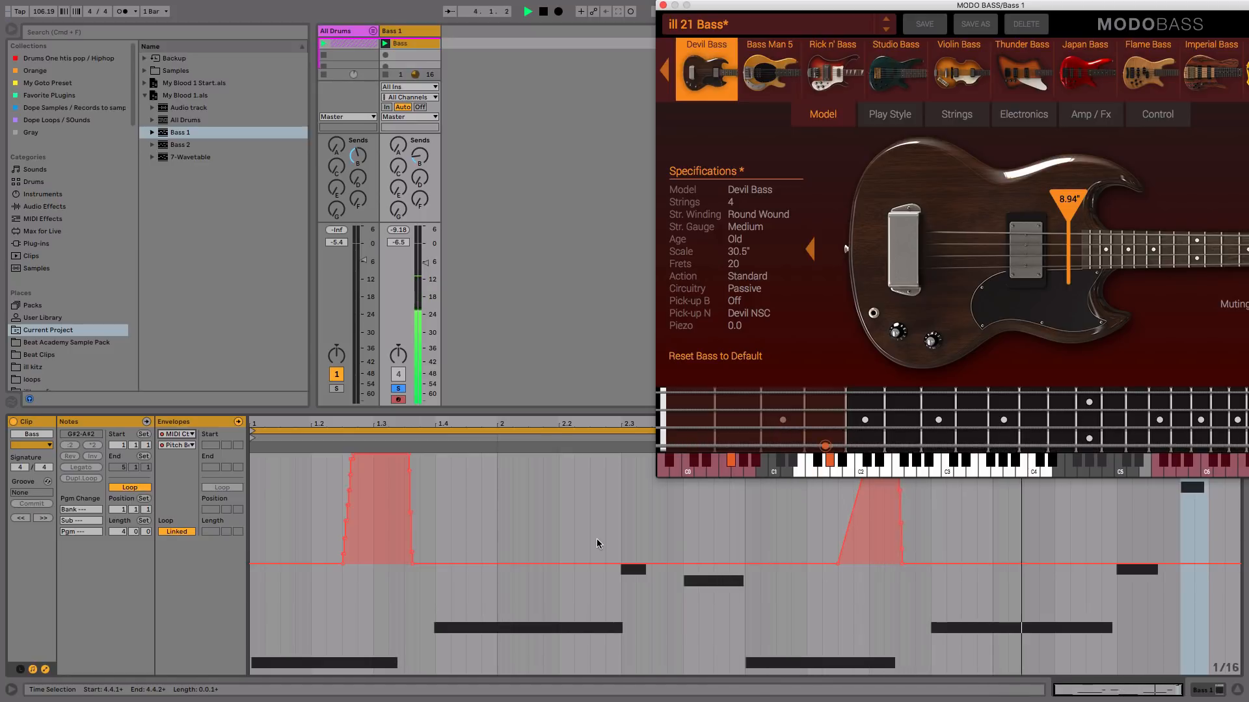
{"action": "key", "text": "space"}
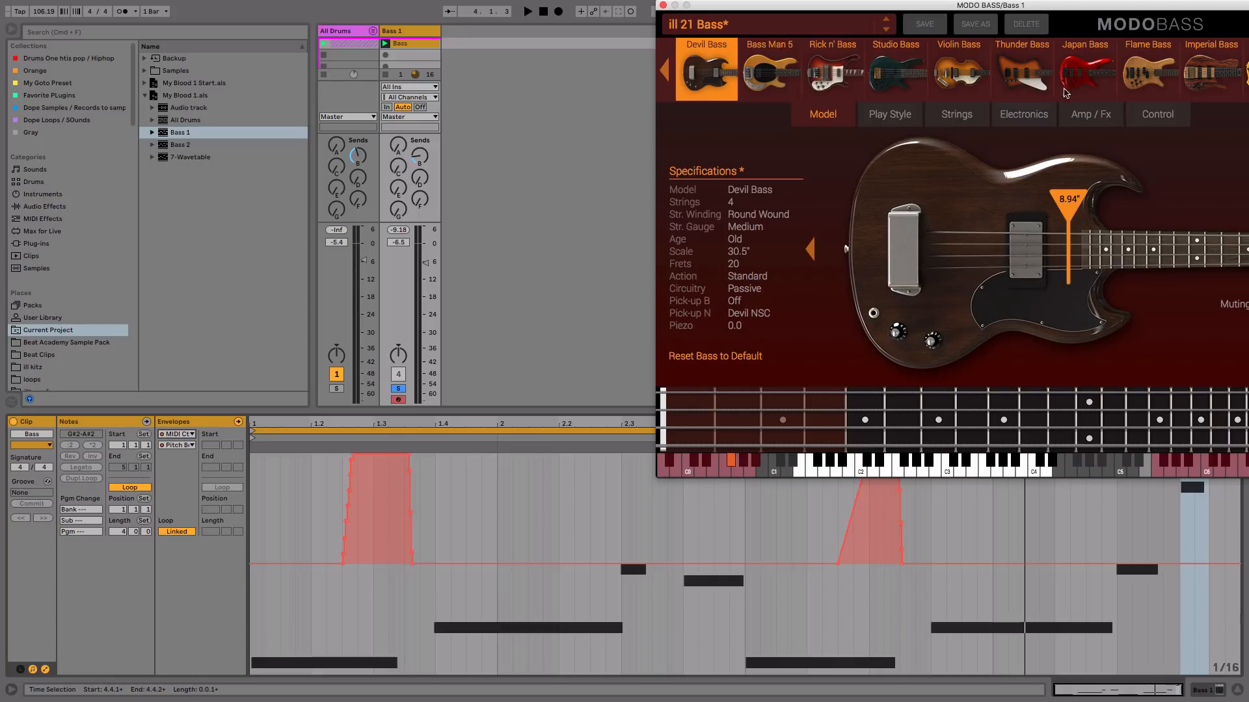
Audition the bass line with the string age set to New and Broken in, and return it to Old.
{"action": "left_click_drag", "start_coordinate": [1078, 13], "coordinate": [900, 46]}
{"action": "left_click", "coordinate": [722, 147]}
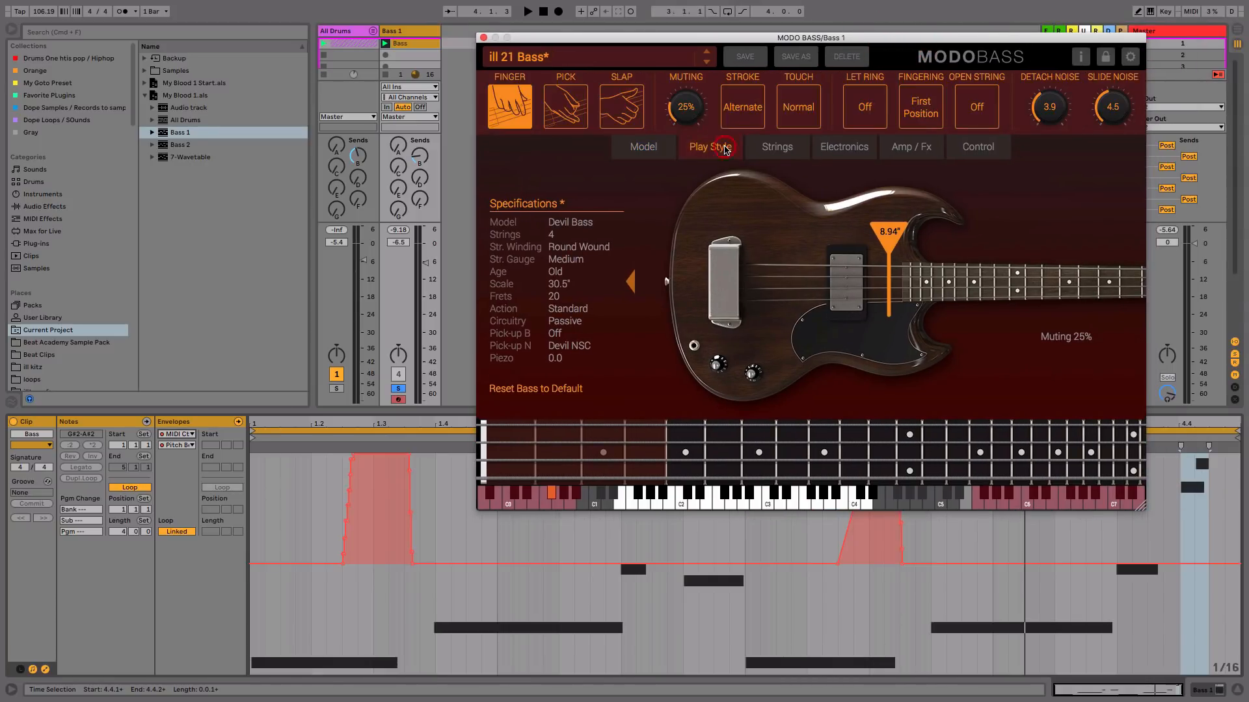
{"action": "left_click", "coordinate": [780, 146]}
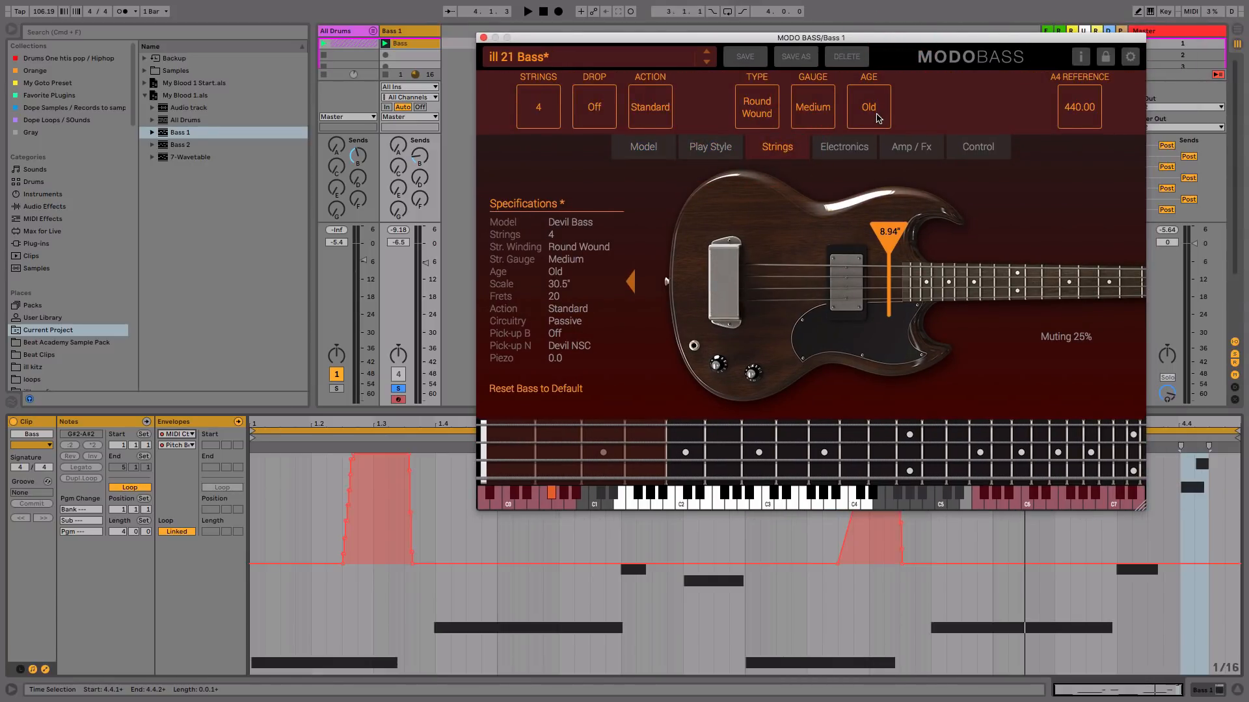
{"action": "left_click", "coordinate": [879, 119]}
{"action": "left_click", "coordinate": [878, 120]}
{"action": "key", "text": "space"}
{"action": "left_click", "coordinate": [878, 120]}
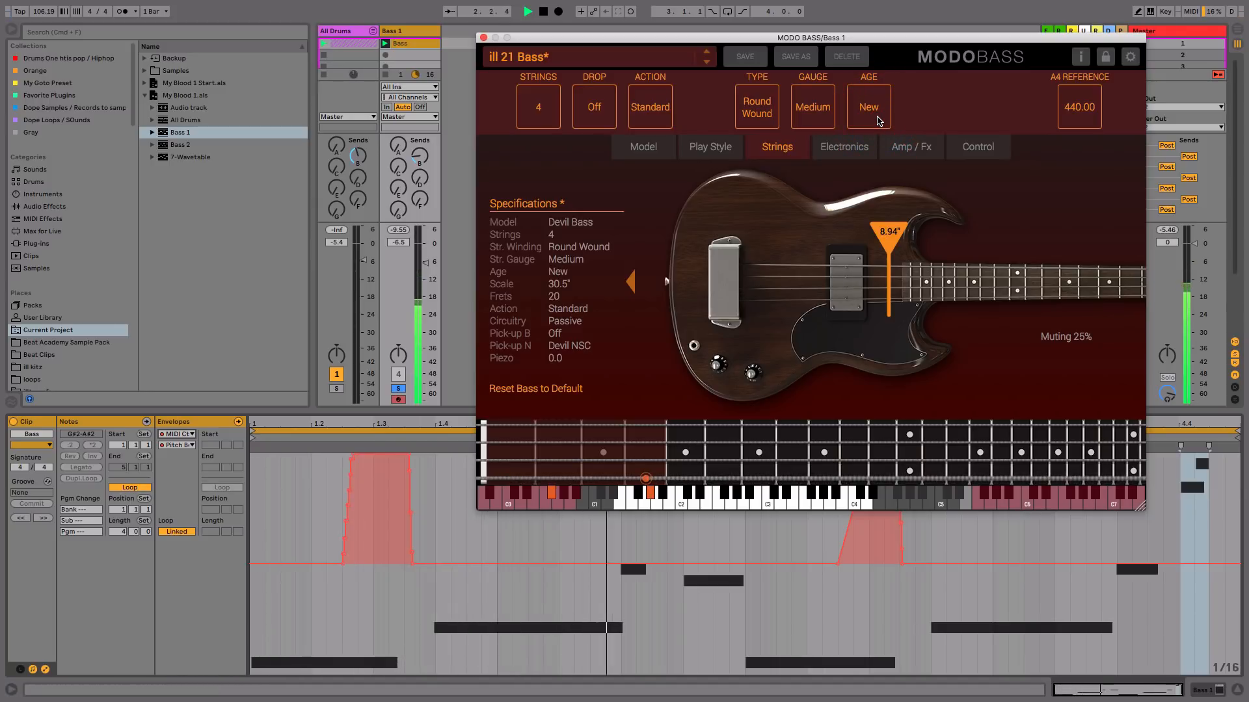
{"action": "left_click", "coordinate": [878, 120]}
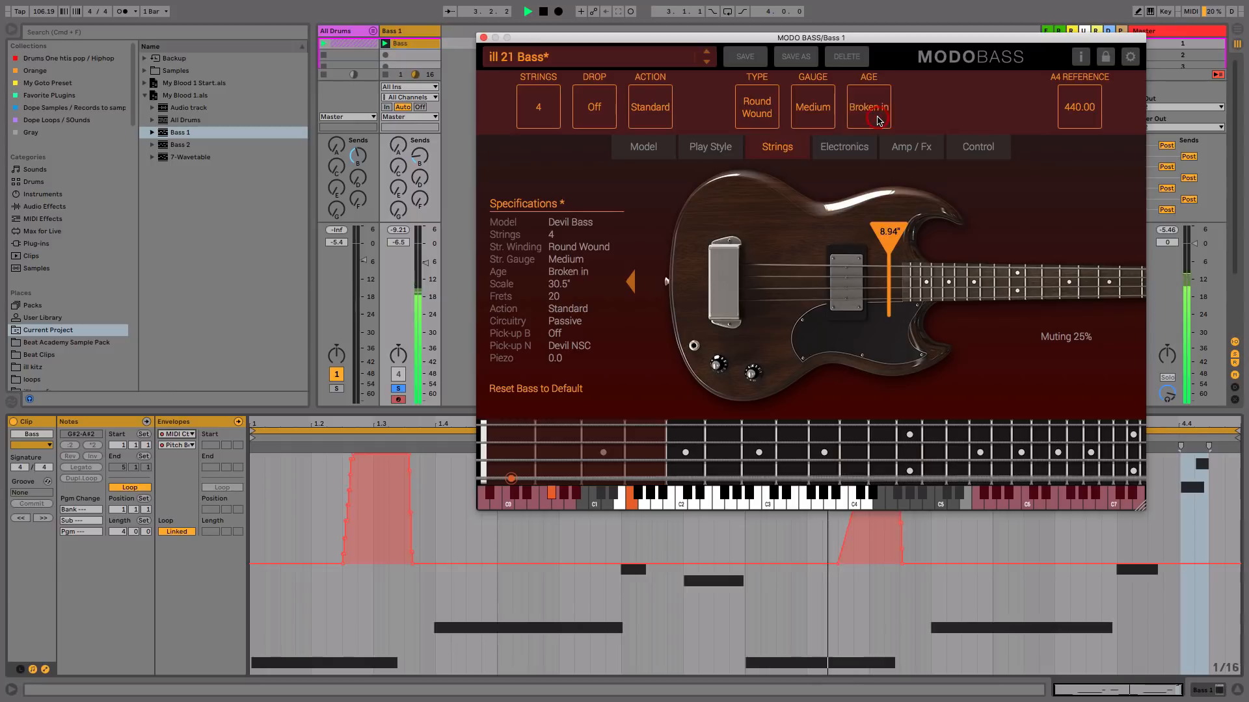
{"action": "left_click", "coordinate": [878, 121]}
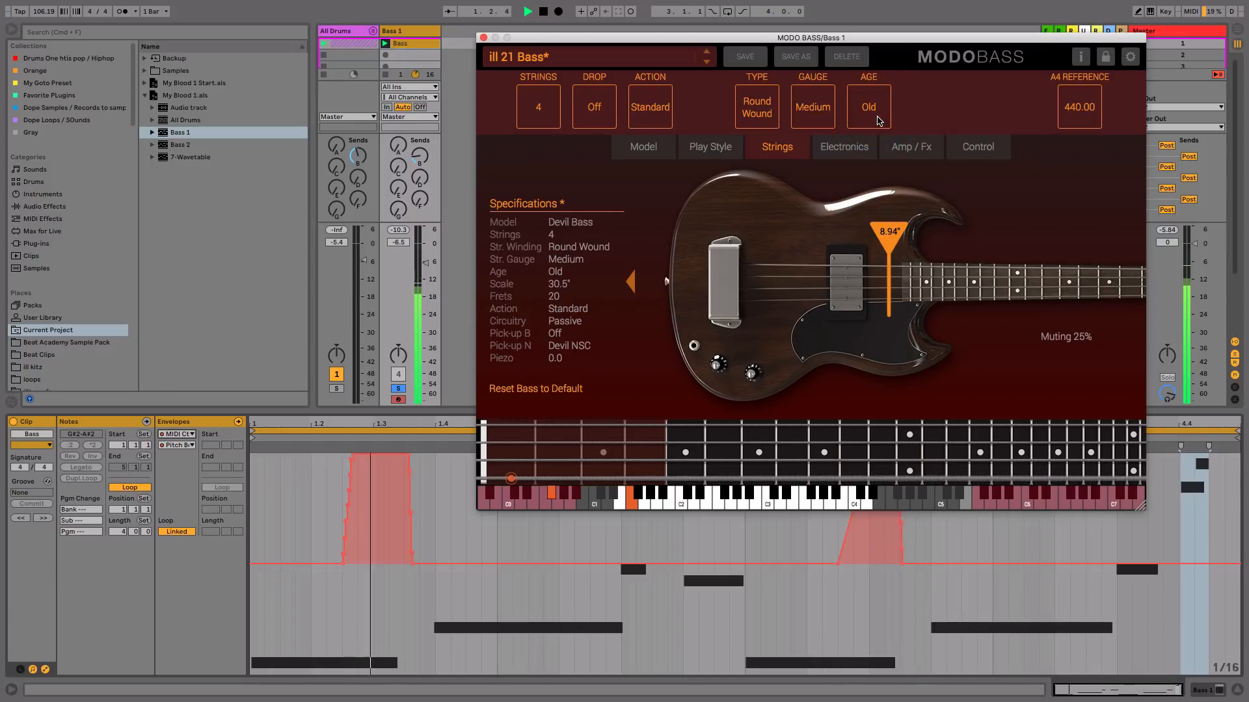
Examine the MODO BASS pedalboard and Solid State amp settings and audition the bass line through them.
{"action": "left_click", "coordinate": [926, 150]}
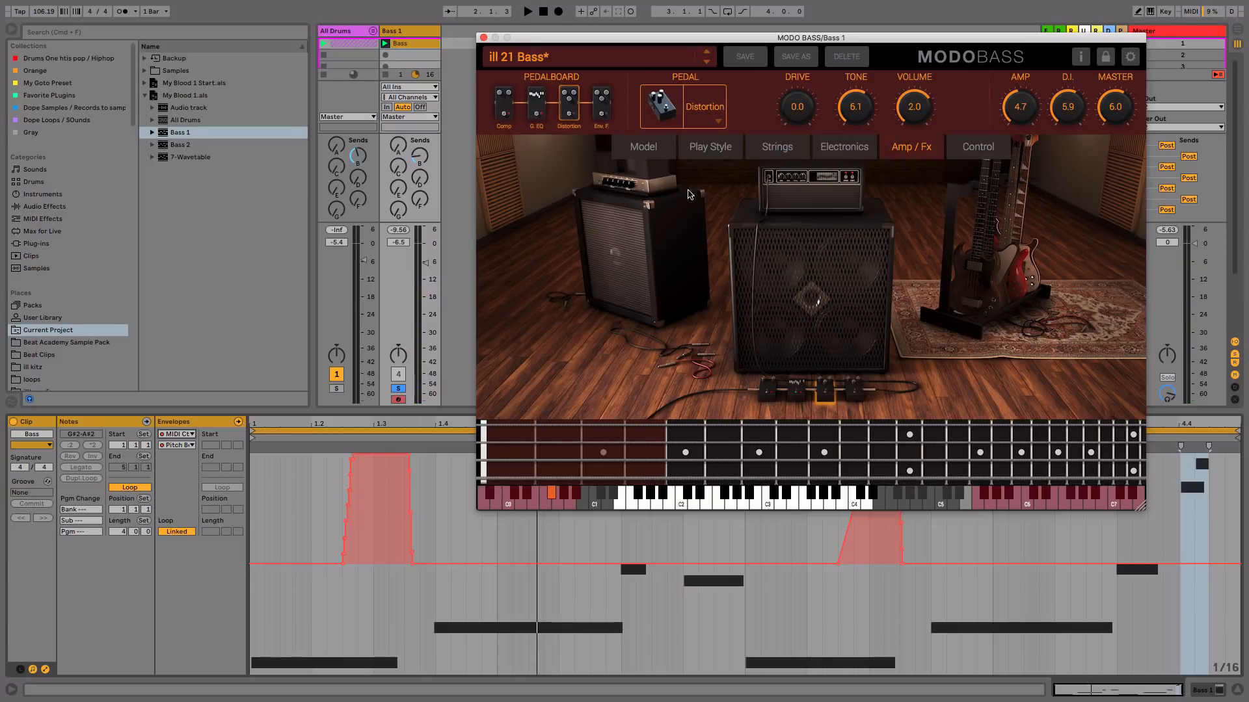
{"action": "left_click", "coordinate": [807, 287]}
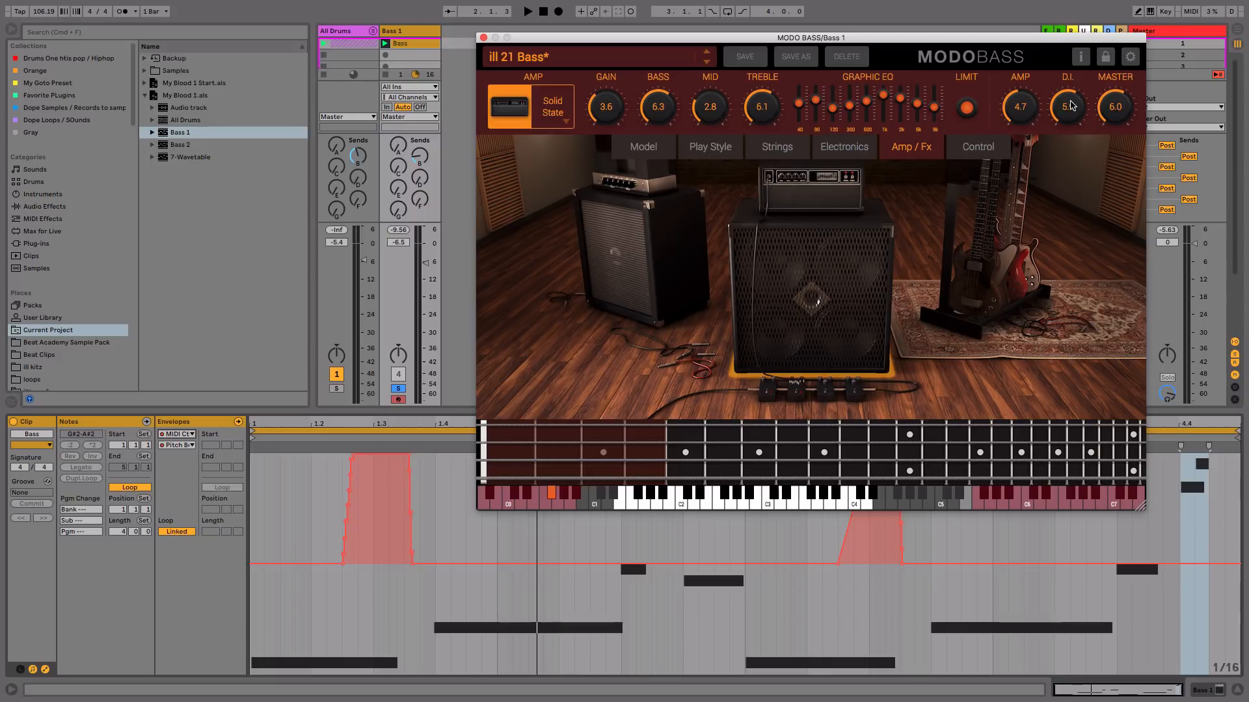
{"action": "key", "text": "space"}
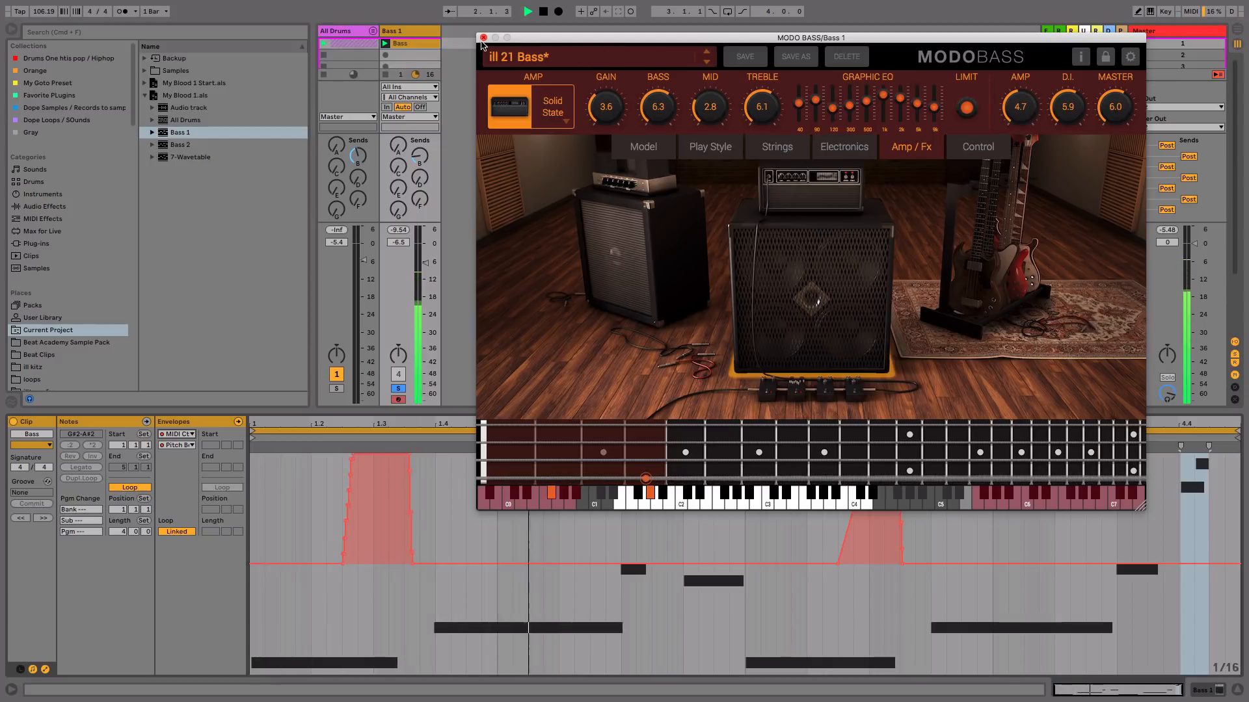
Stop playback, close the MODO BASS window, set the Bass 1 volume to -9.8 dB and show the track's devices.
{"action": "key", "text": "space"}
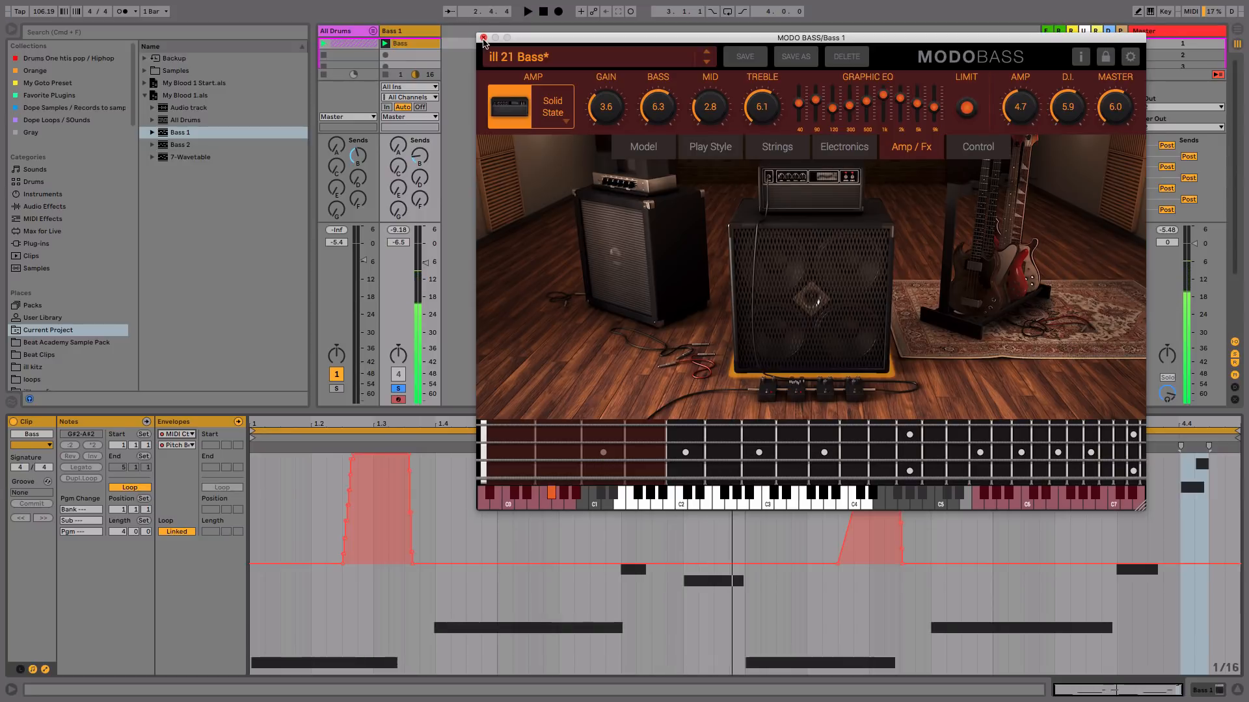
{"action": "left_click", "coordinate": [483, 38]}
{"action": "left_click_drag", "start_coordinate": [427, 264], "coordinate": [427, 274]}
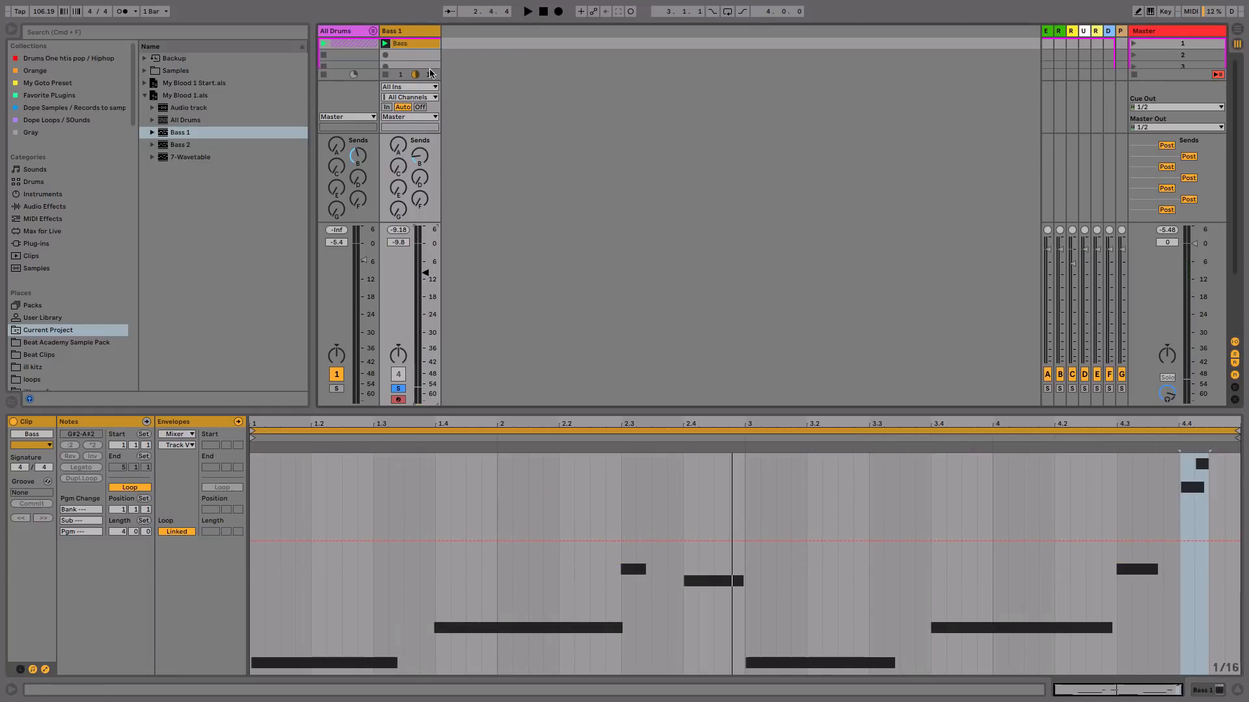
{"action": "left_click", "coordinate": [417, 30]}
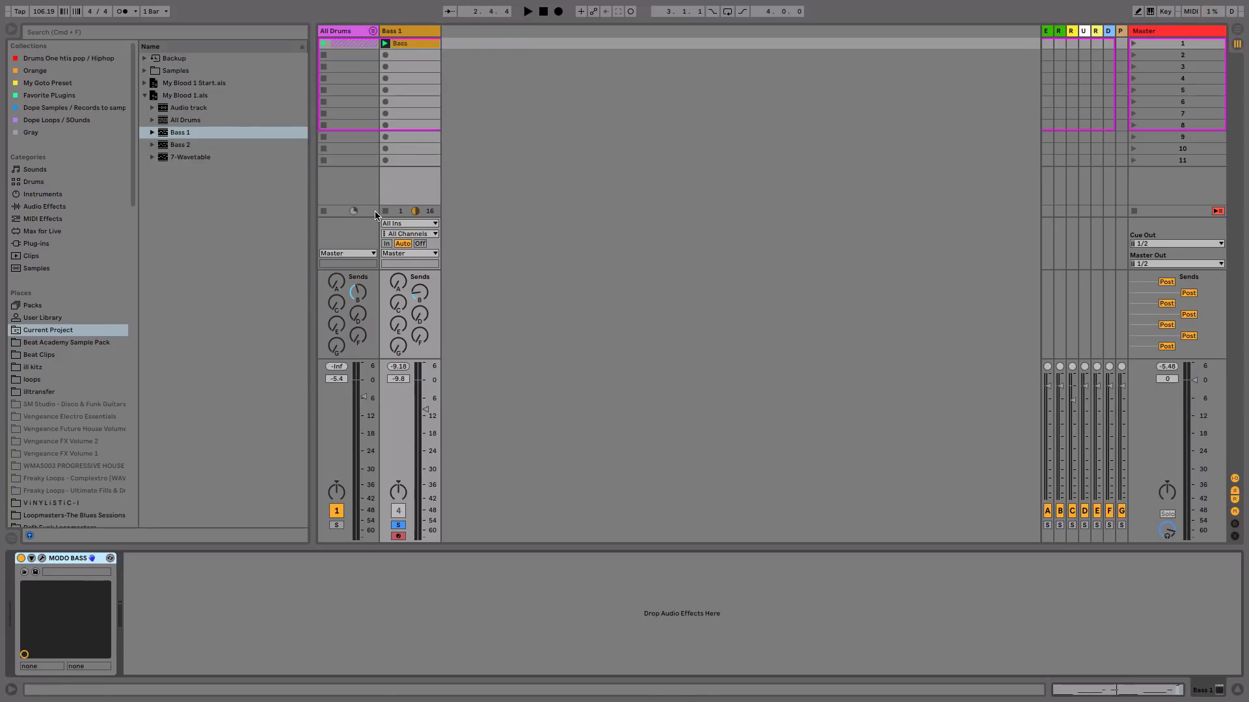
Add the Pedal audio effect after MODO BASS, in Distort mode with the gain at 11 %.
{"action": "left_click", "coordinate": [46, 207]}
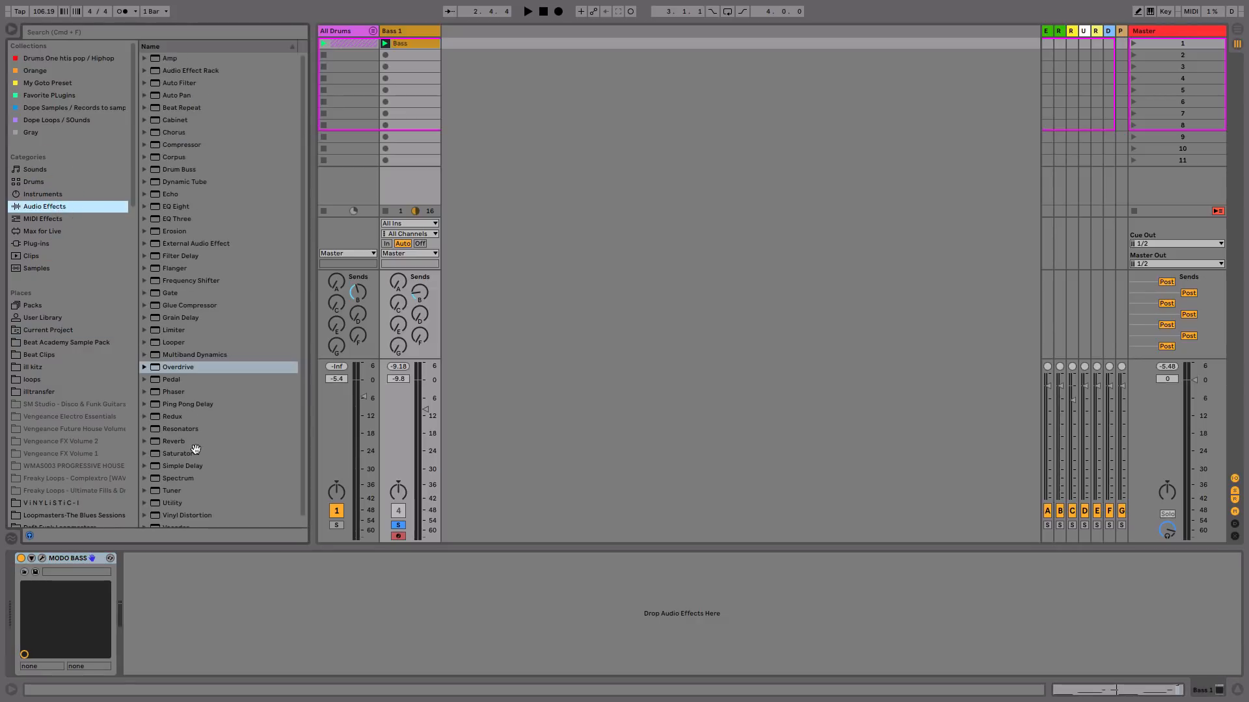
{"action": "scroll", "coordinate": [195, 449], "scroll_direction": "down", "scroll_amount": 1}
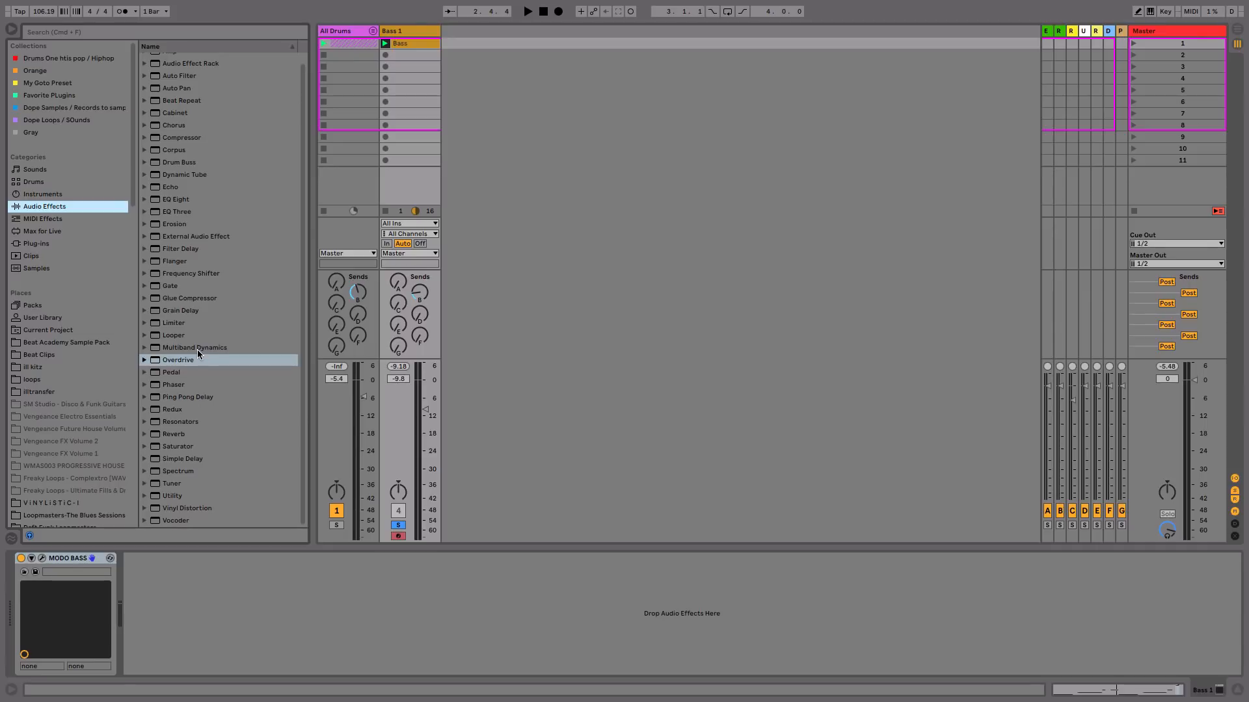
{"action": "left_click_drag", "start_coordinate": [176, 374], "coordinate": [191, 644]}
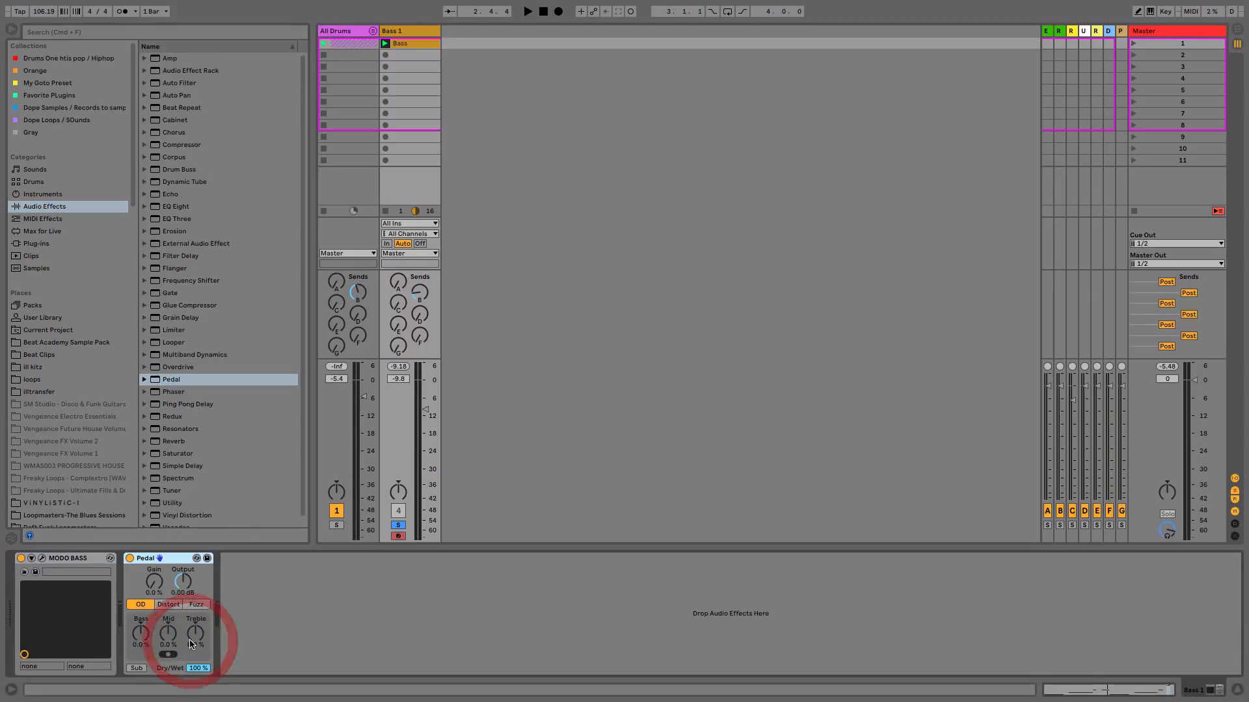
{"action": "left_click", "coordinate": [168, 605]}
{"action": "left_click_drag", "start_coordinate": [154, 582], "coordinate": [154, 576]}
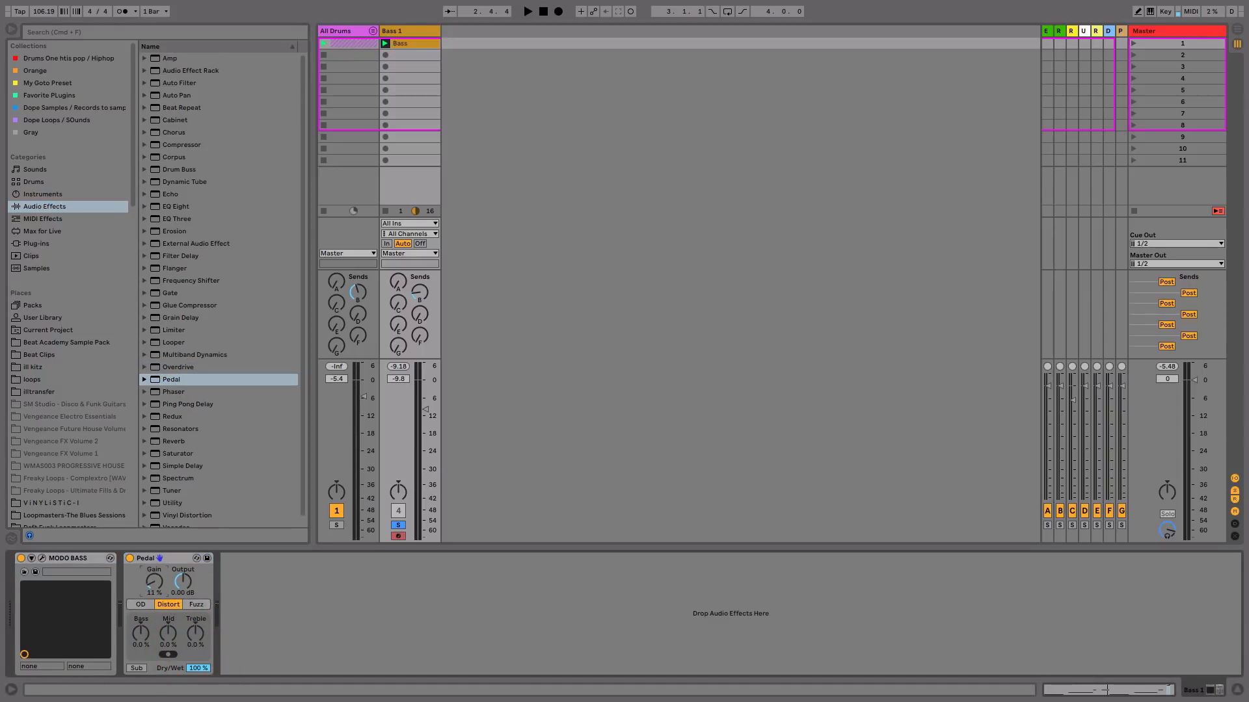
While auditioning the bass, set Pedal to 17 % gain, -54 % mid, 24 % treble and 56 % dry/wet, with Sub enabled.
{"action": "left_click", "coordinate": [199, 668]}
{"action": "key", "text": "space"}
{"action": "left_click_drag", "start_coordinate": [200, 668], "coordinate": [200, 677]}
{"action": "left_click_drag", "start_coordinate": [155, 586], "coordinate": [155, 595]}
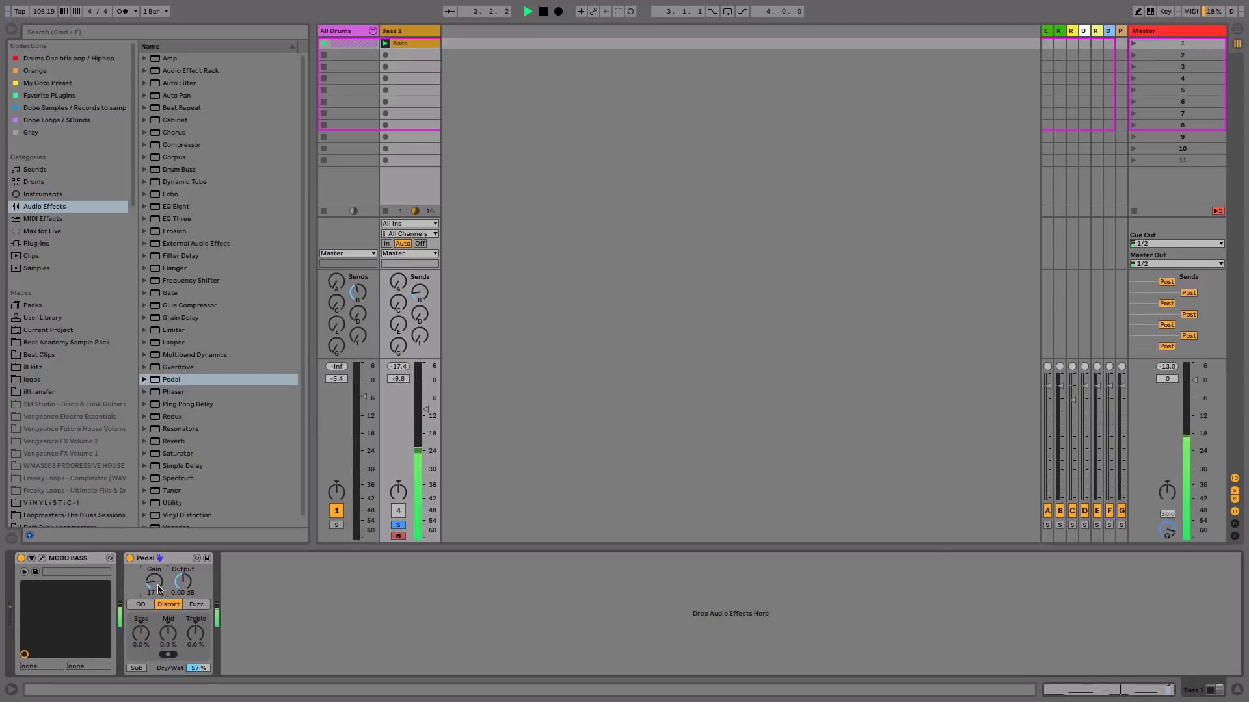
{"action": "left_click_drag", "start_coordinate": [195, 633], "coordinate": [201, 672]}
{"action": "left_click", "coordinate": [136, 668]}
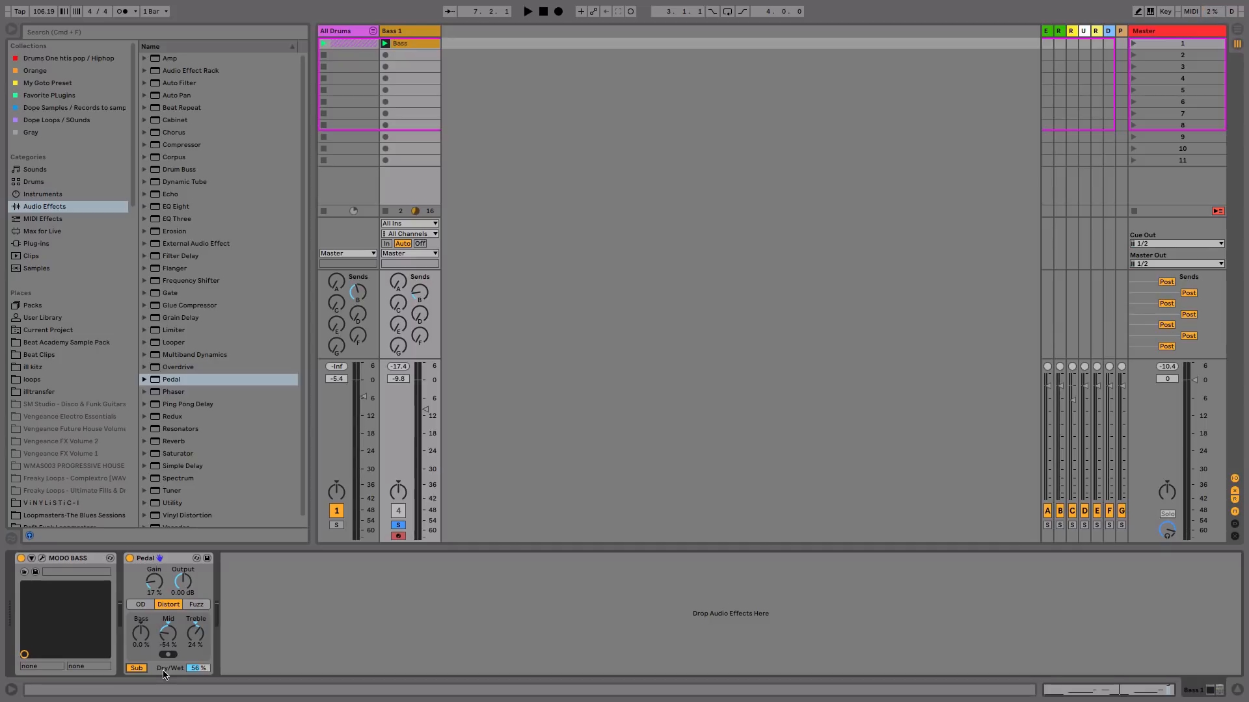
Play the bass and fine-tune Pedal to 54 % dry/wet, 14 % gain and -0.63 dB output.
{"action": "key", "text": "space"}
{"action": "left_click_drag", "start_coordinate": [197, 668], "coordinate": [197, 671]}
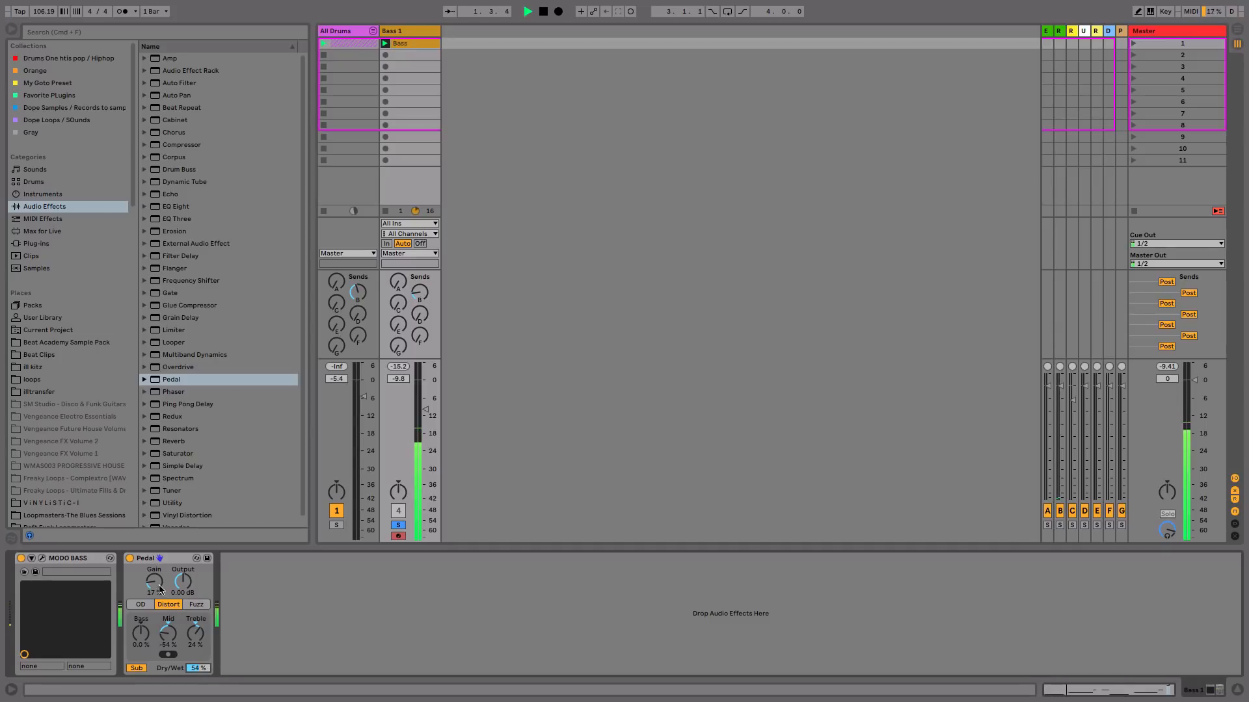
{"action": "mouse_move", "coordinate": [160, 590]}
{"action": "left_mouse_down"}
{"action": "mouse_move", "coordinate": [161, 601]}
{"action": "mouse_move", "coordinate": [171, 592]}
{"action": "left_mouse_up"}
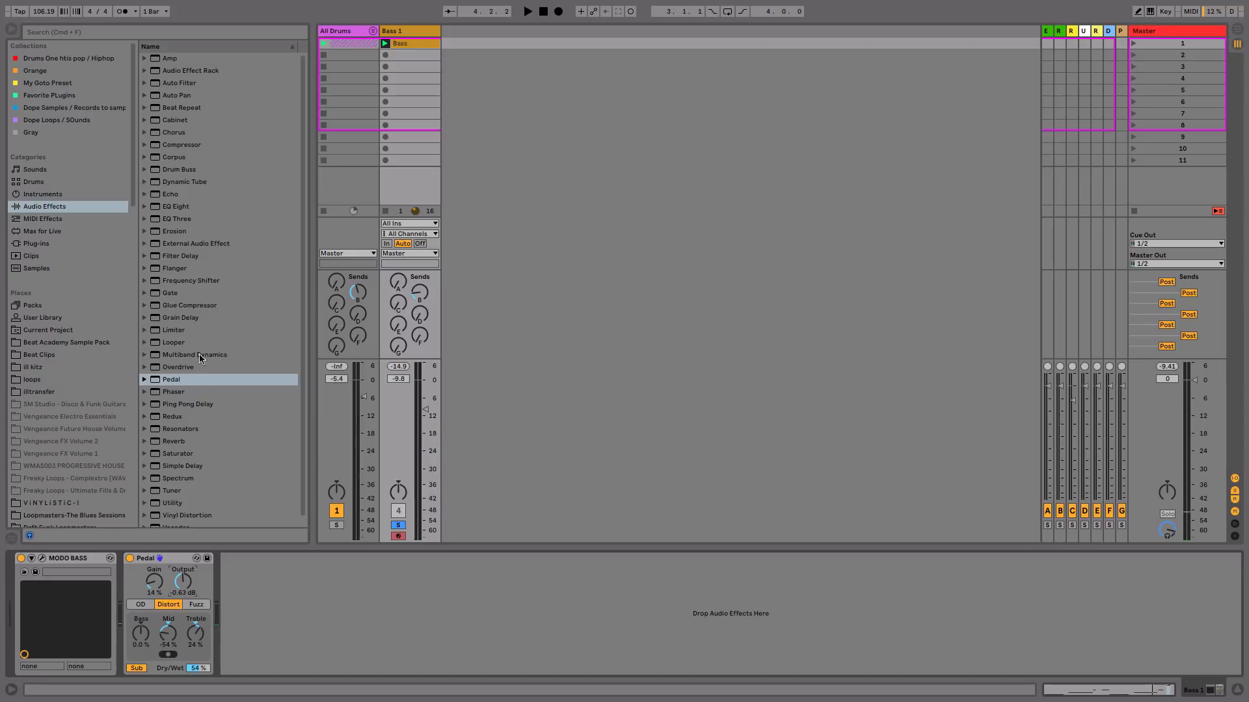
Add the Multiband Dynamics OTT preset after Pedal and reduce its amount to 19 % while auditioning the bass.
{"action": "left_click", "coordinate": [144, 355]}
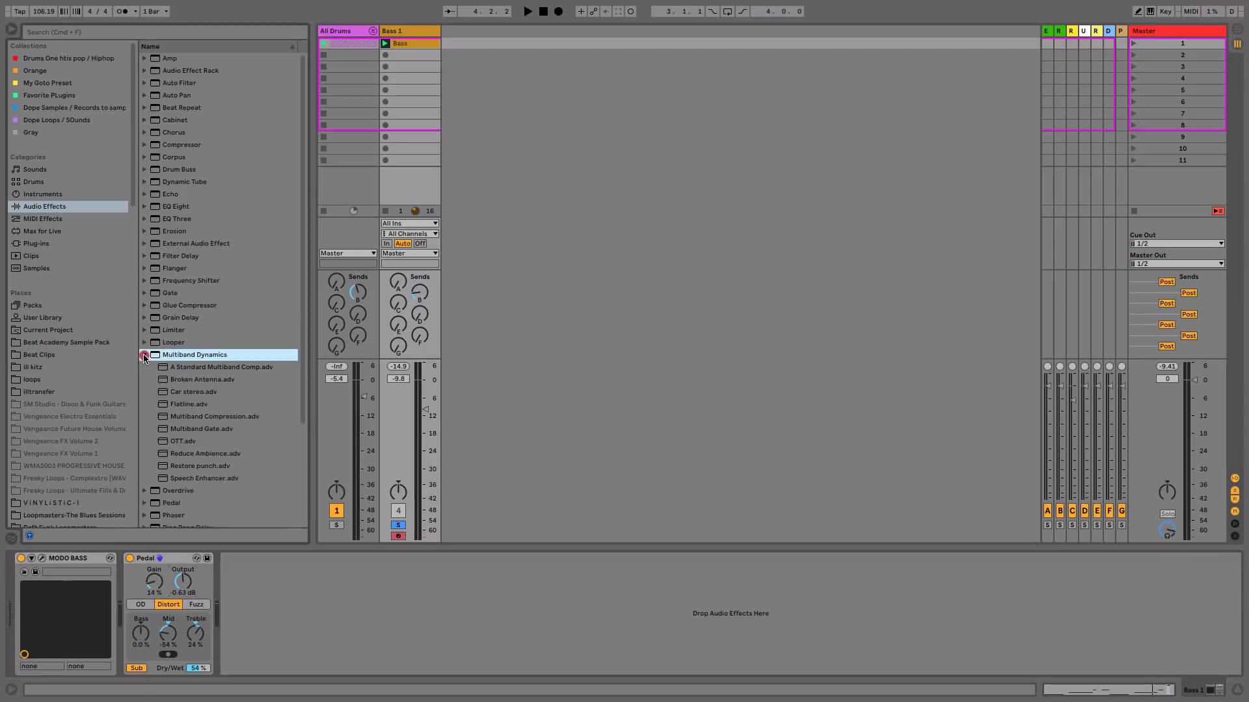
{"action": "left_click", "coordinate": [180, 442]}
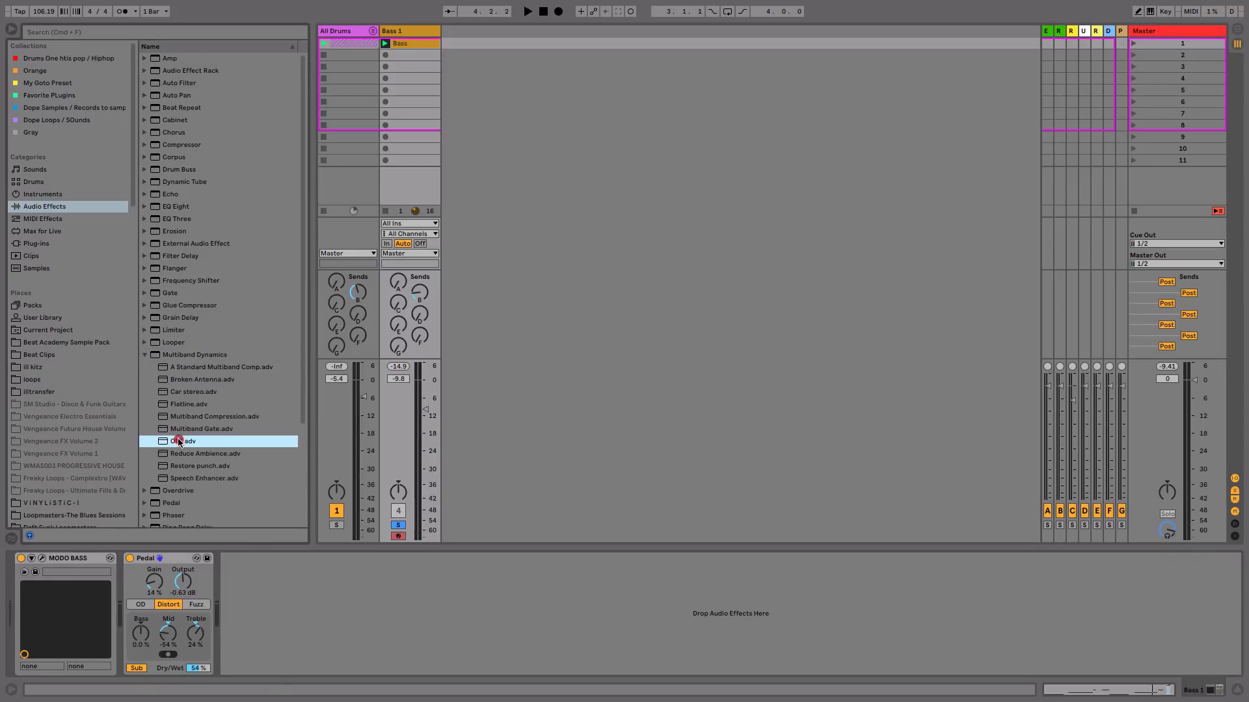
{"action": "left_click_drag", "start_coordinate": [179, 442], "coordinate": [444, 624]}
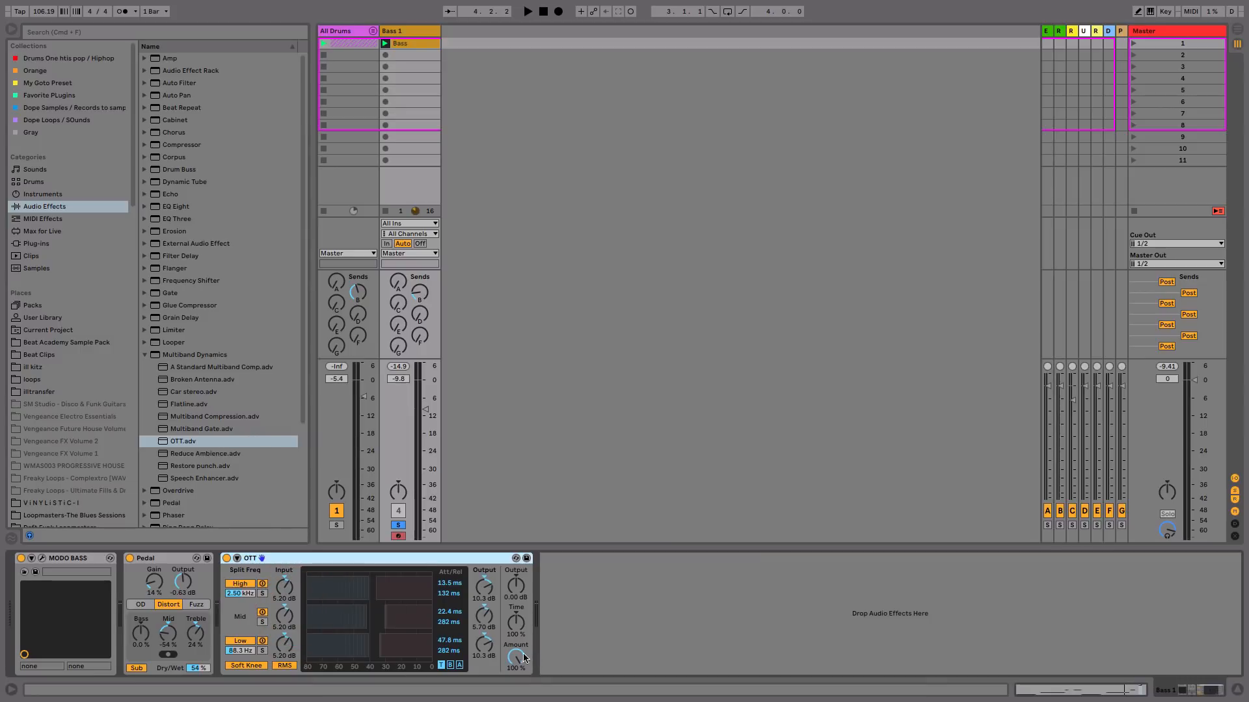
{"action": "left_click_drag", "start_coordinate": [525, 659], "coordinate": [524, 689]}
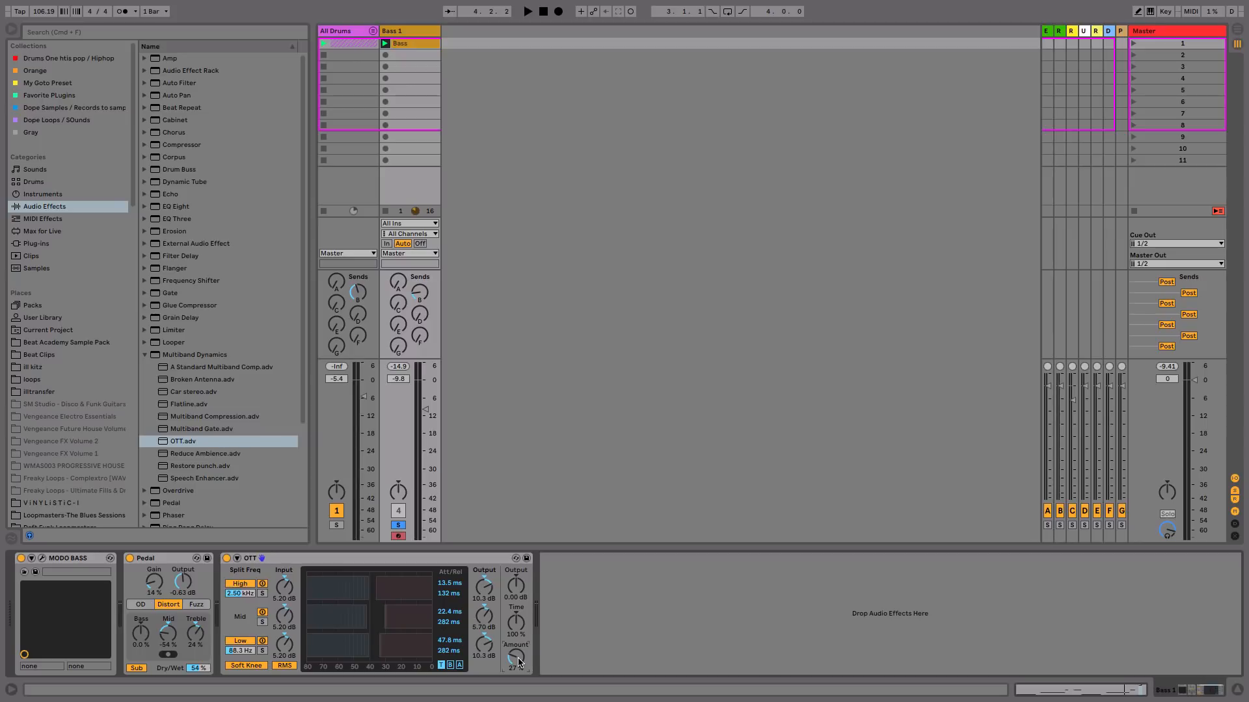
{"action": "key", "text": "space"}
{"action": "mouse_move", "coordinate": [519, 662]}
{"action": "left_mouse_down"}
{"action": "mouse_move", "coordinate": [519, 644]}
{"action": "mouse_move", "coordinate": [519, 677]}
{"action": "left_mouse_up"}
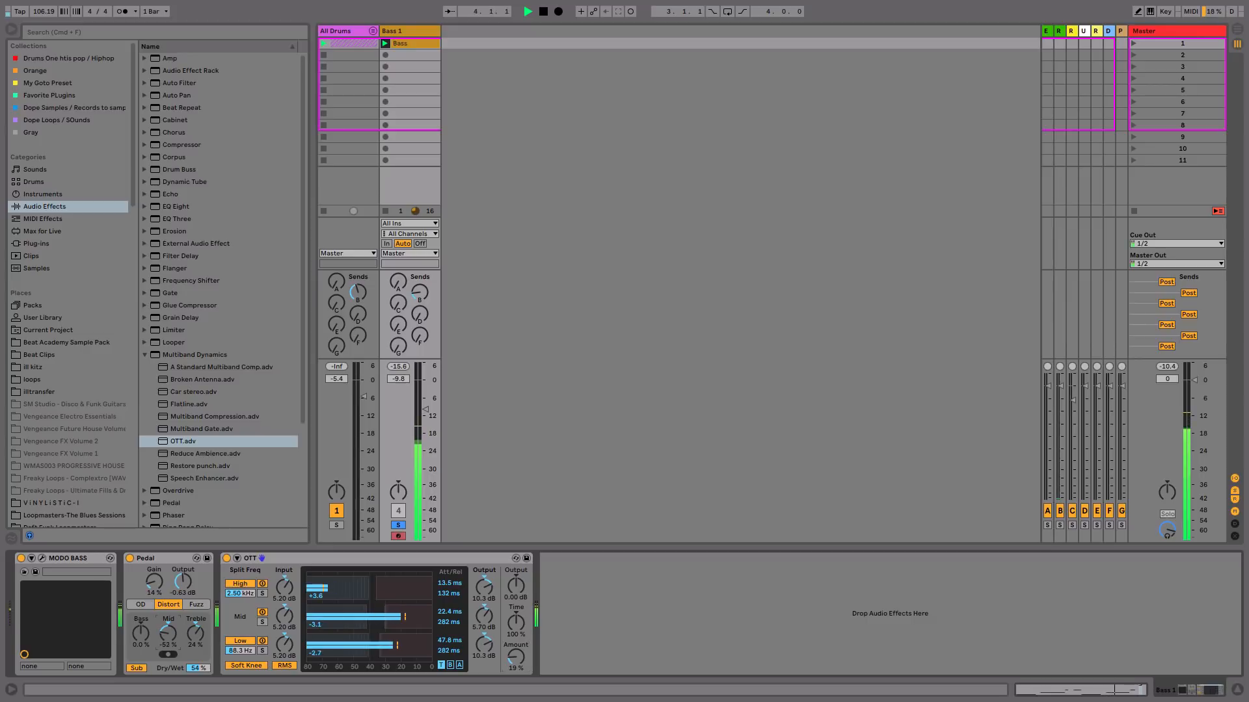
{"action": "key", "text": "space"}
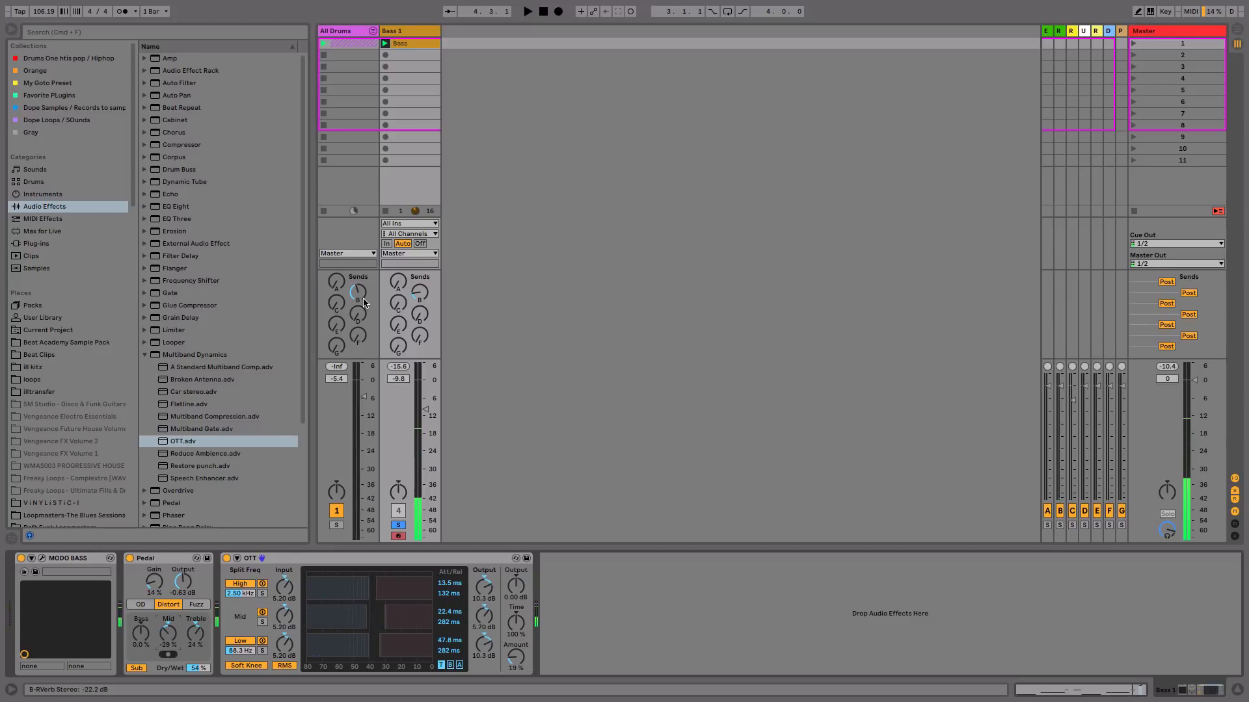
Add Chorus after OTT with dry/wet at 40 %, and set the Bass 1 volume to -8.0 dB during playback.
{"action": "left_click", "coordinate": [146, 355]}
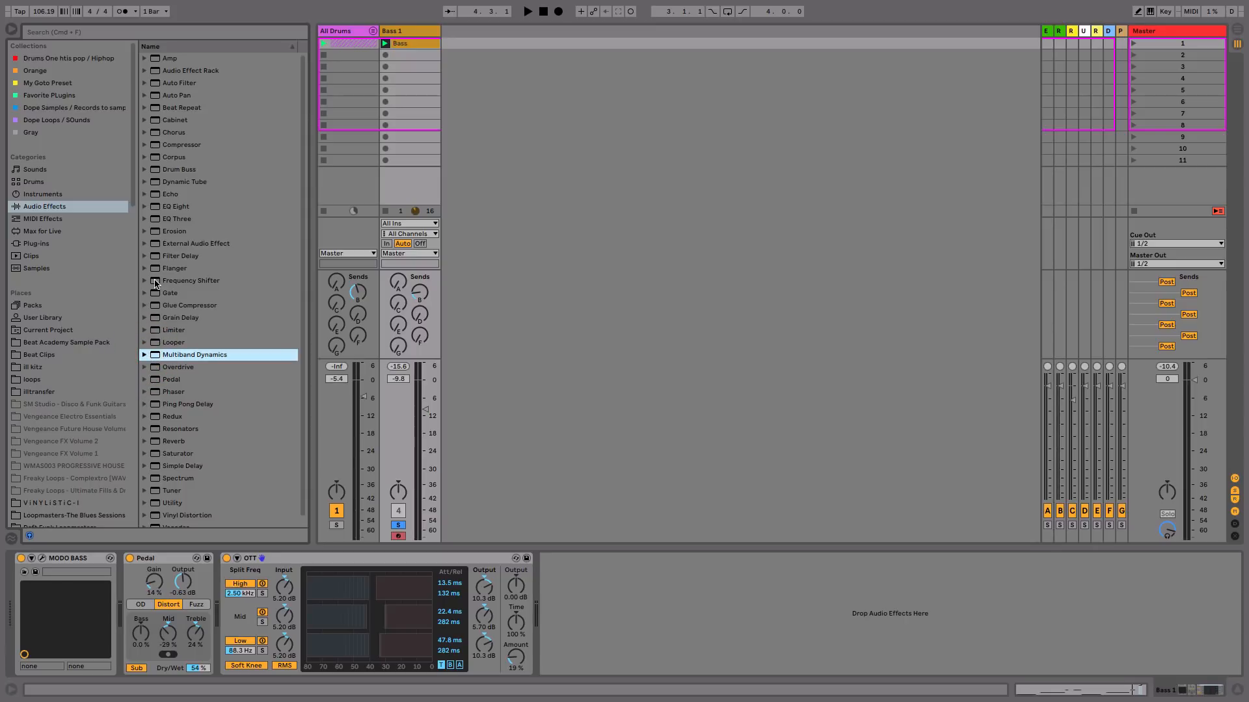
{"action": "left_click", "coordinate": [166, 134]}
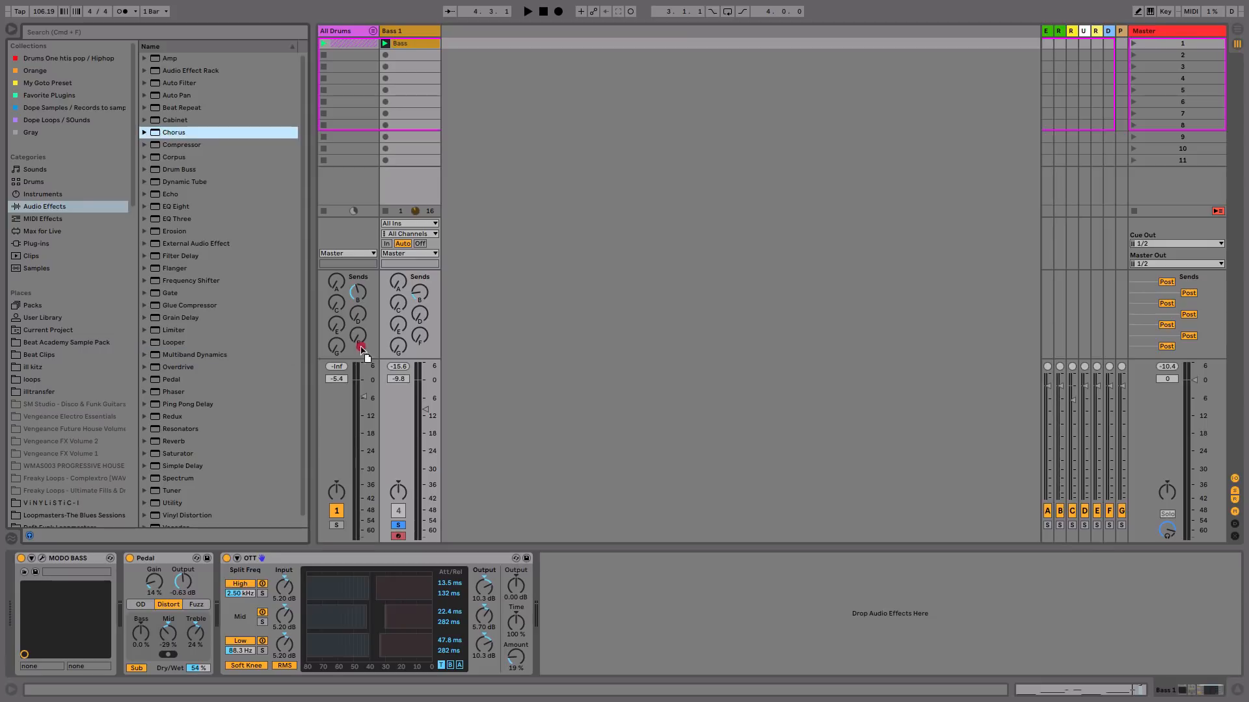
{"action": "left_click_drag", "start_coordinate": [367, 357], "coordinate": [610, 624]}
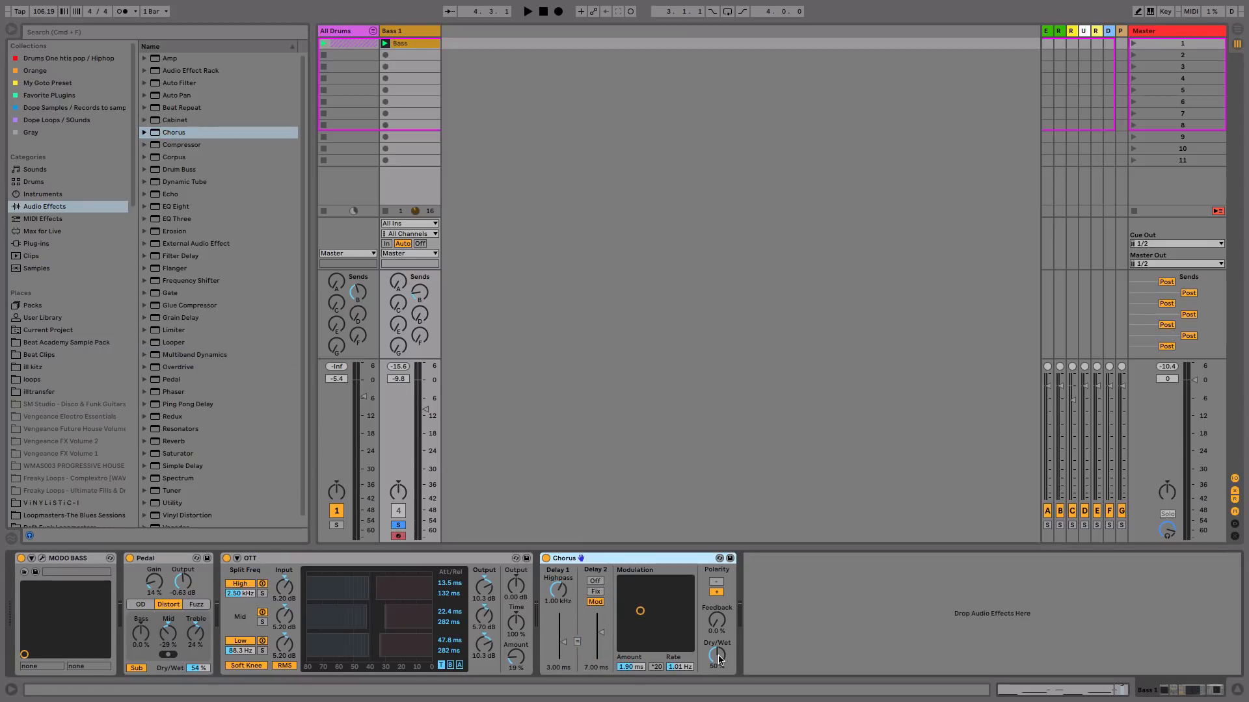
{"action": "left_click_drag", "start_coordinate": [719, 660], "coordinate": [720, 663]}
{"action": "key", "text": "space"}
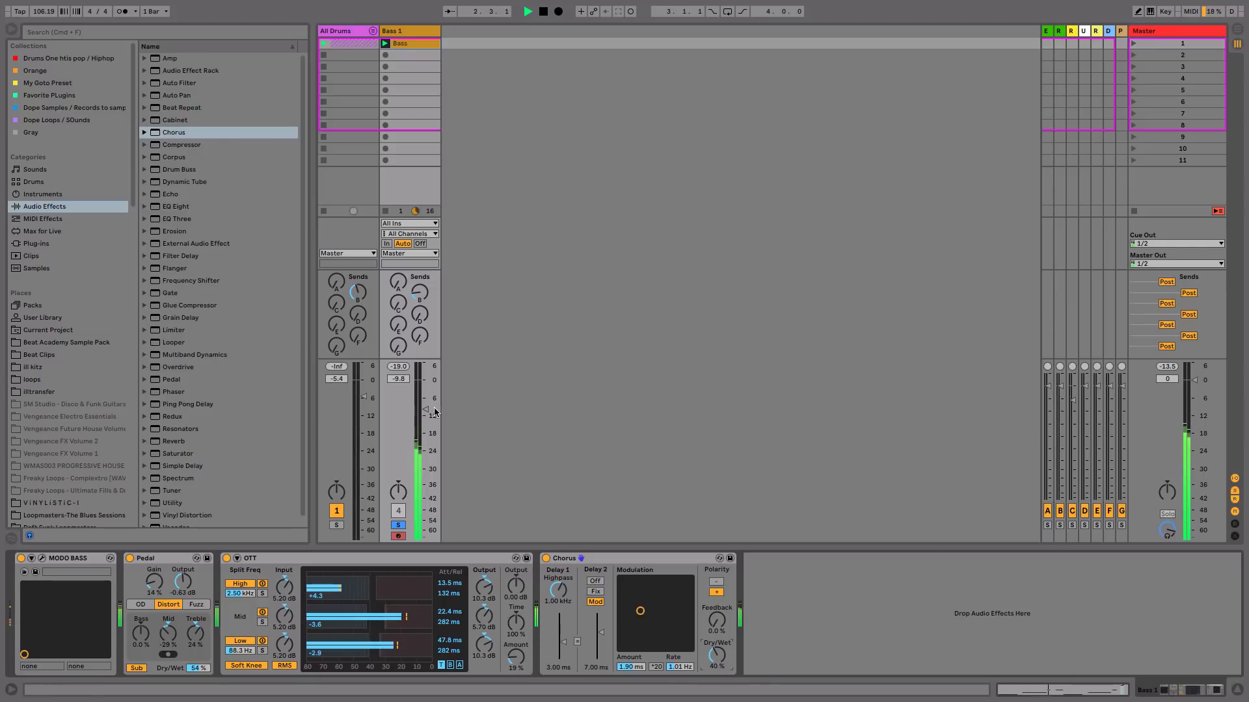
{"action": "left_click_drag", "start_coordinate": [425, 410], "coordinate": [425, 400]}
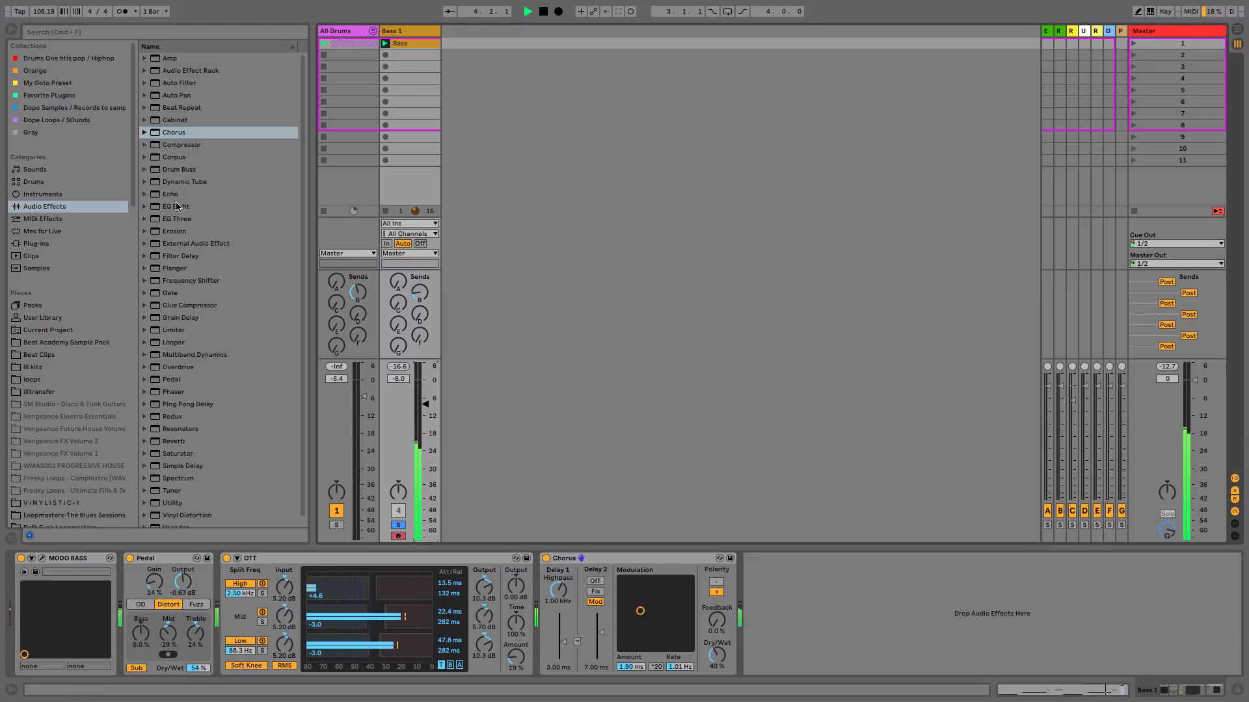
Add EQ Eight after Chorus with a low cut and a -3.35 dB dip at 337 Hz, and set Pedal's dry/wet to 59 %.
{"action": "key", "text": "space"}
{"action": "left_click_drag", "start_coordinate": [177, 206], "coordinate": [888, 616]}
{"action": "key", "text": "space"}
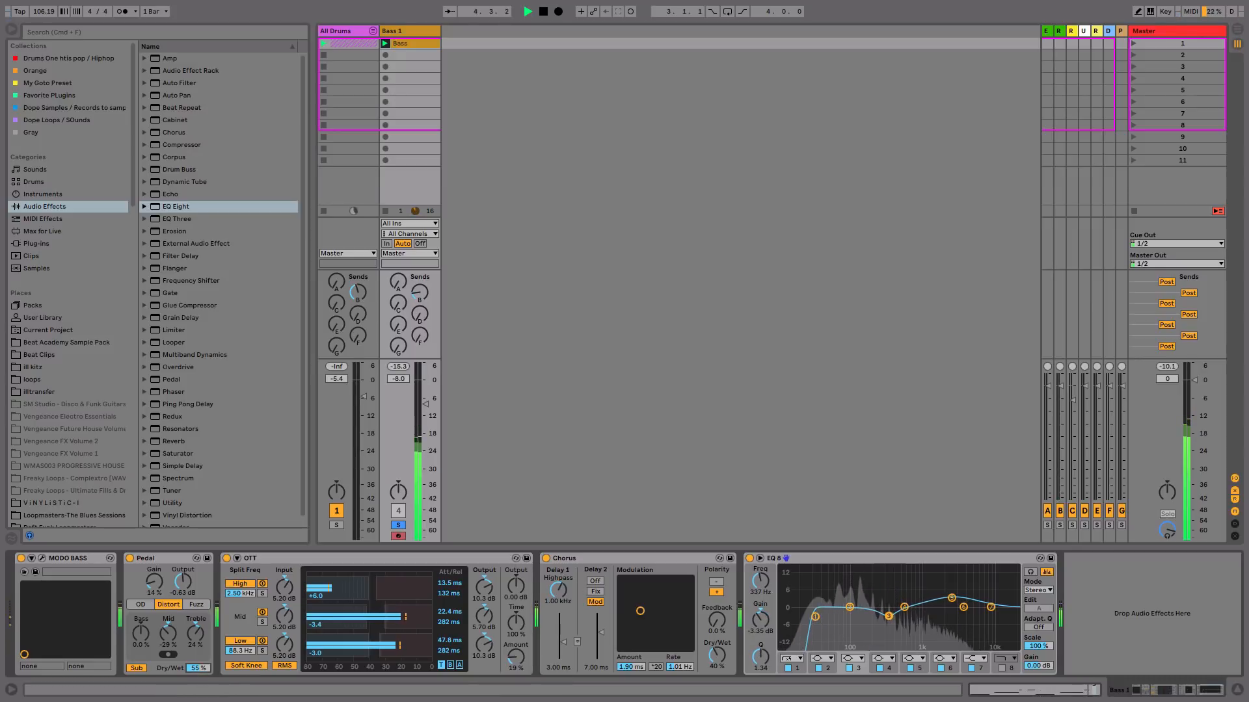
{"action": "left_click_drag", "start_coordinate": [198, 668], "coordinate": [198, 664]}
{"action": "key", "text": "space"}
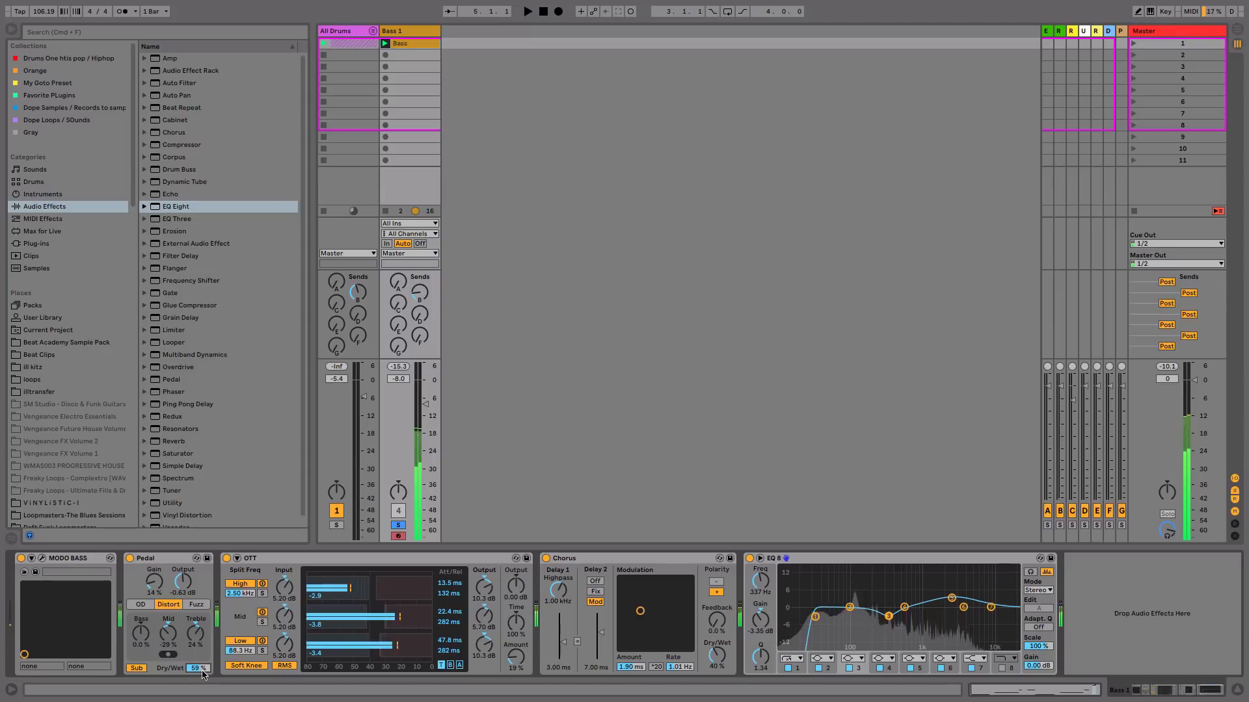
Collapse Pedal, OTT, Chorus and EQ Eight, and insert a Compressor between OTT and Chorus.
{"action": "double_click", "coordinate": [175, 558]}
{"action": "double_click", "coordinate": [224, 556]}
{"action": "double_click", "coordinate": [279, 559]}
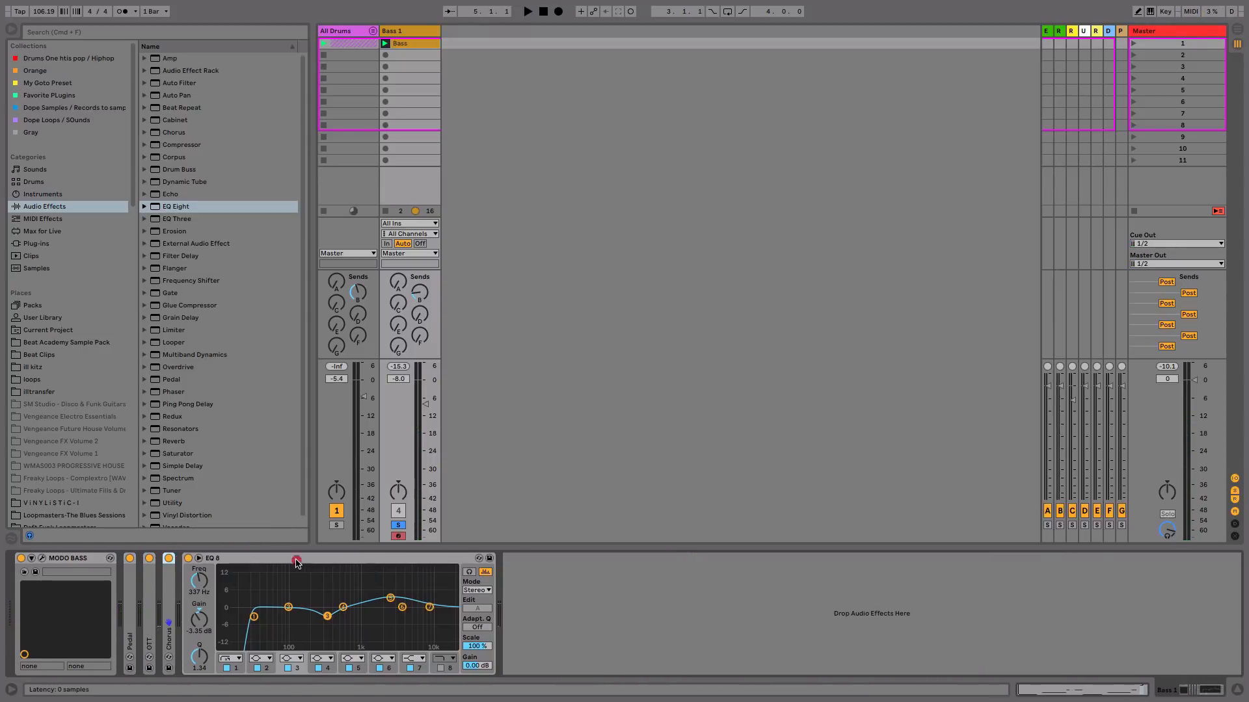
{"action": "double_click", "coordinate": [299, 558]}
{"action": "left_click_drag", "start_coordinate": [176, 146], "coordinate": [214, 612]}
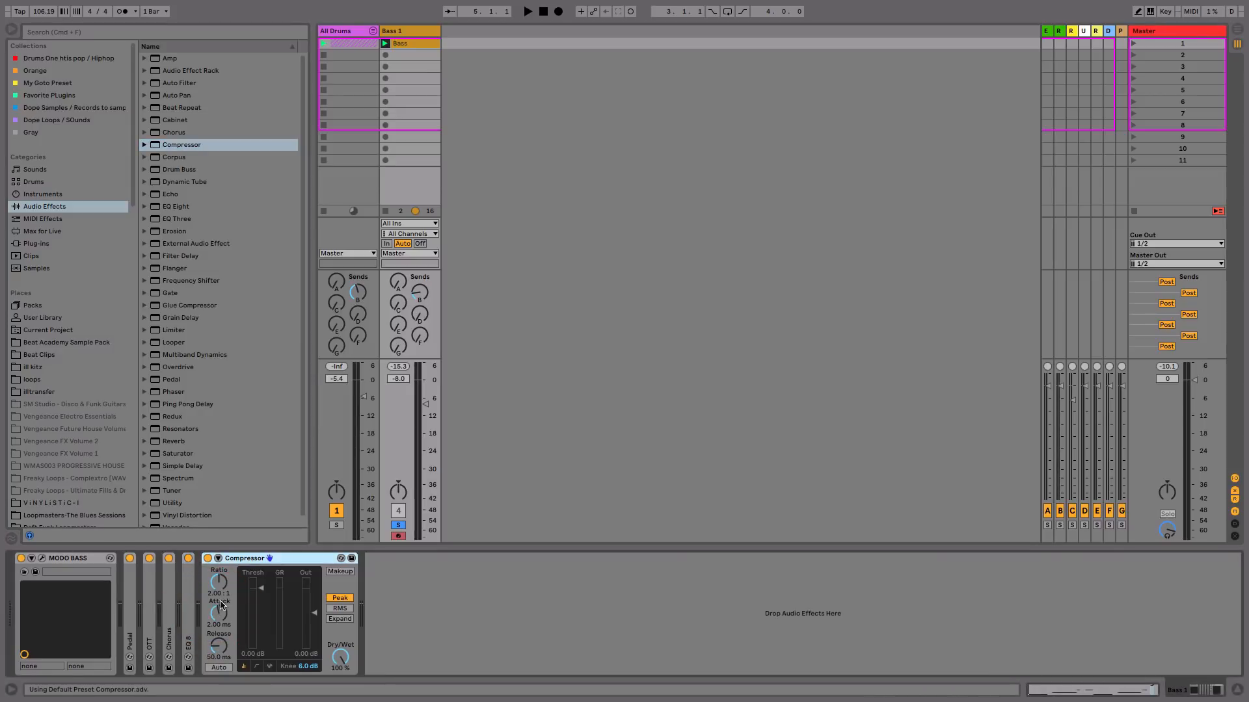
{"action": "left_click_drag", "start_coordinate": [240, 563], "coordinate": [161, 579]}
Set the Compressor to -13.8 dB threshold, 0.42 ms attack and 2.38:1 ratio, and the Bass 1 volume to -6.5 dB, while auditioning.
{"action": "key", "text": "space"}
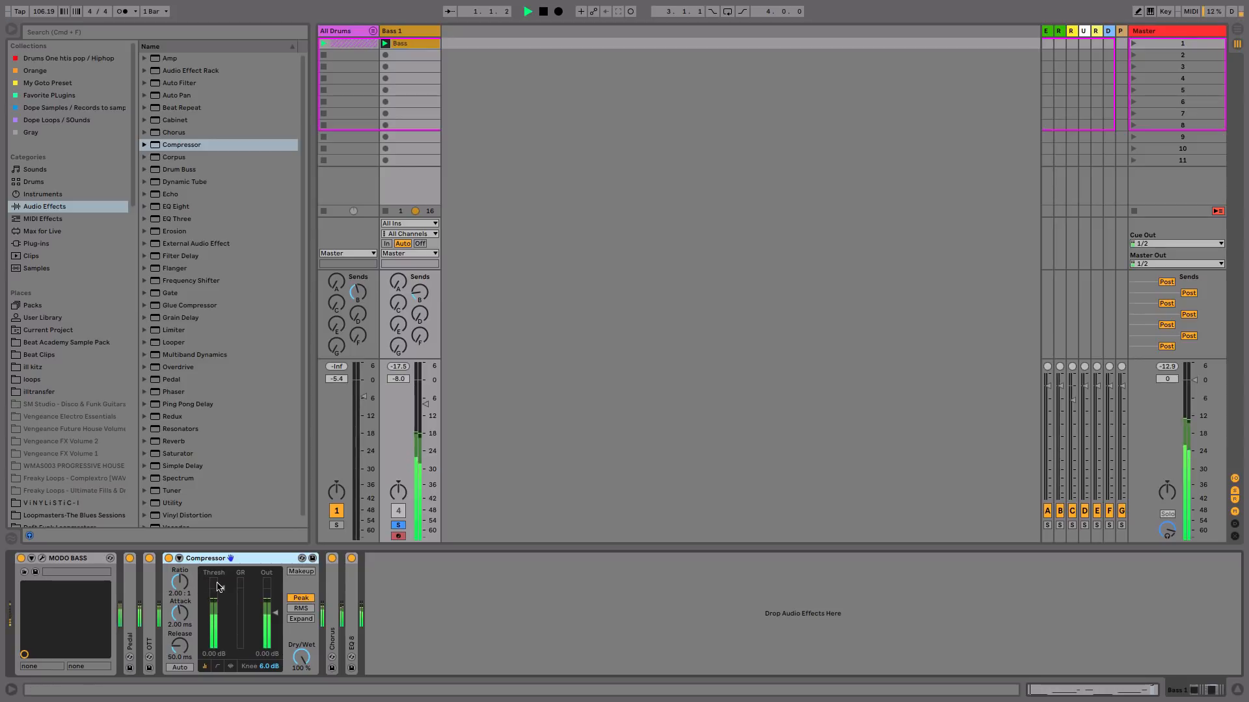
{"action": "left_click_drag", "start_coordinate": [222, 611], "coordinate": [222, 618]}
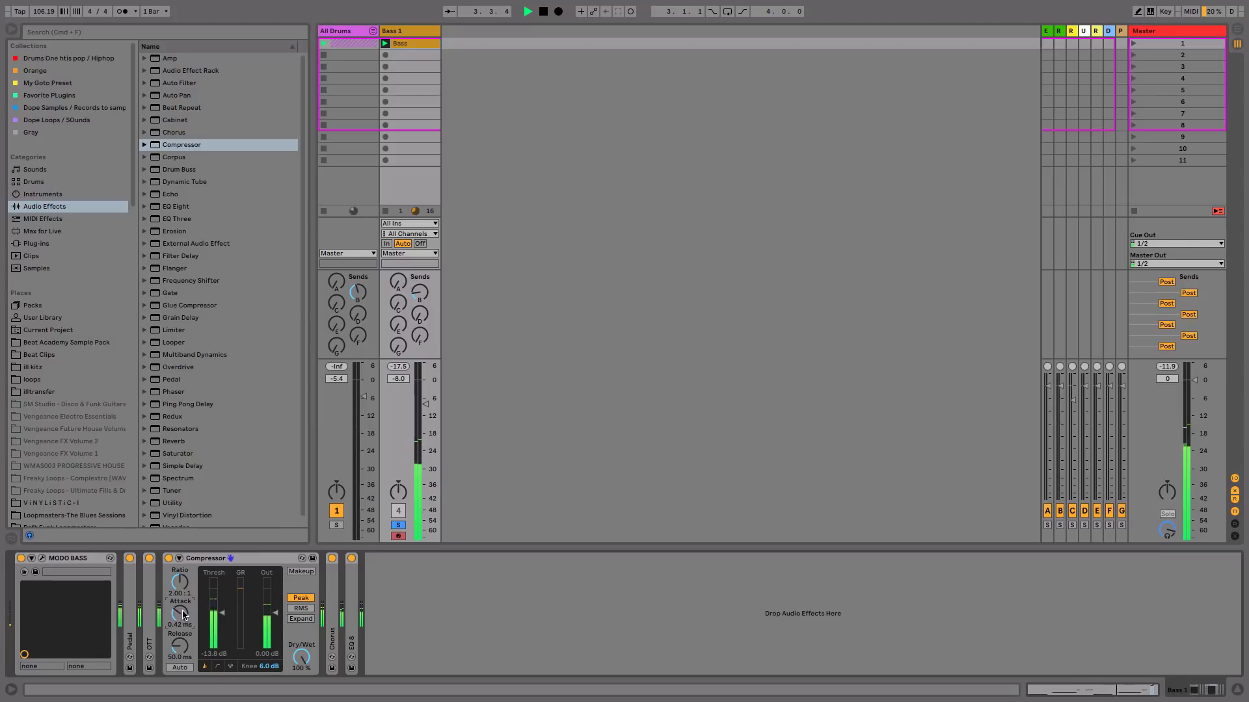
{"action": "left_click_drag", "start_coordinate": [185, 594], "coordinate": [185, 589]}
{"action": "left_click_drag", "start_coordinate": [426, 404], "coordinate": [426, 400]}
{"action": "key", "text": "space"}
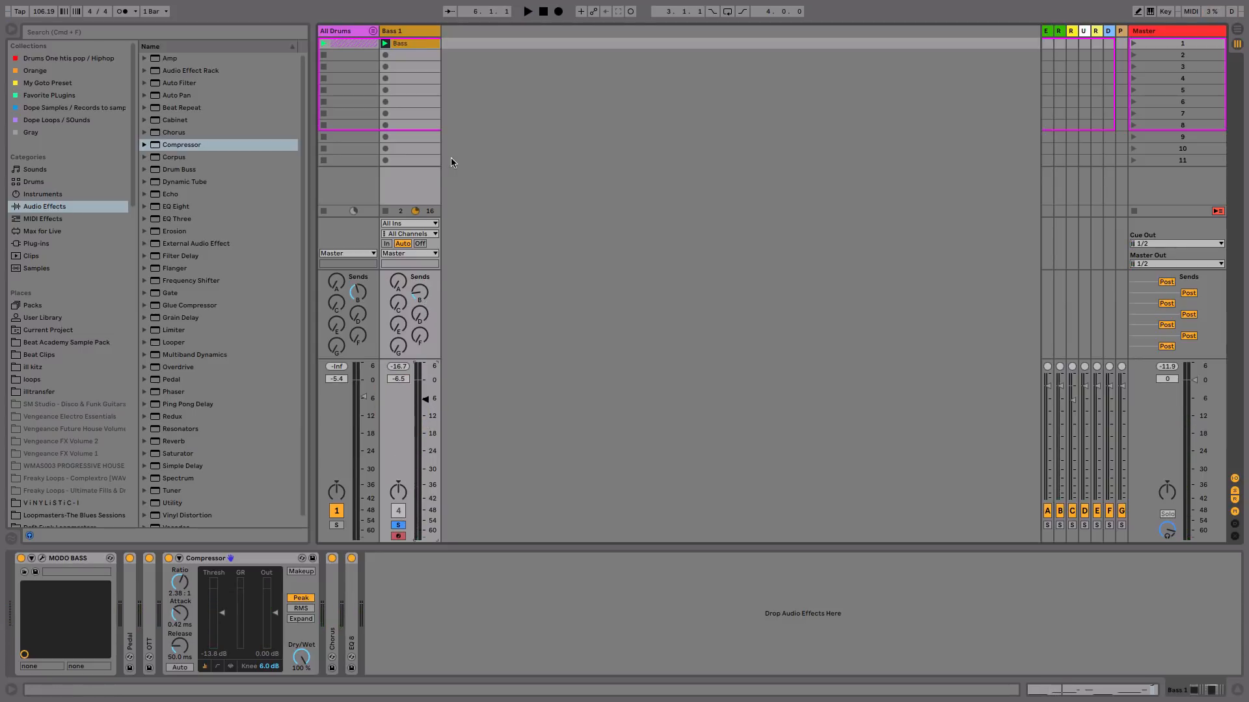
Duplicate the Bass 1 track and turn off EQ Eight, Chorus, Compressor, OTT and Pedal on the copy.
{"action": "left_click", "coordinate": [419, 32]}
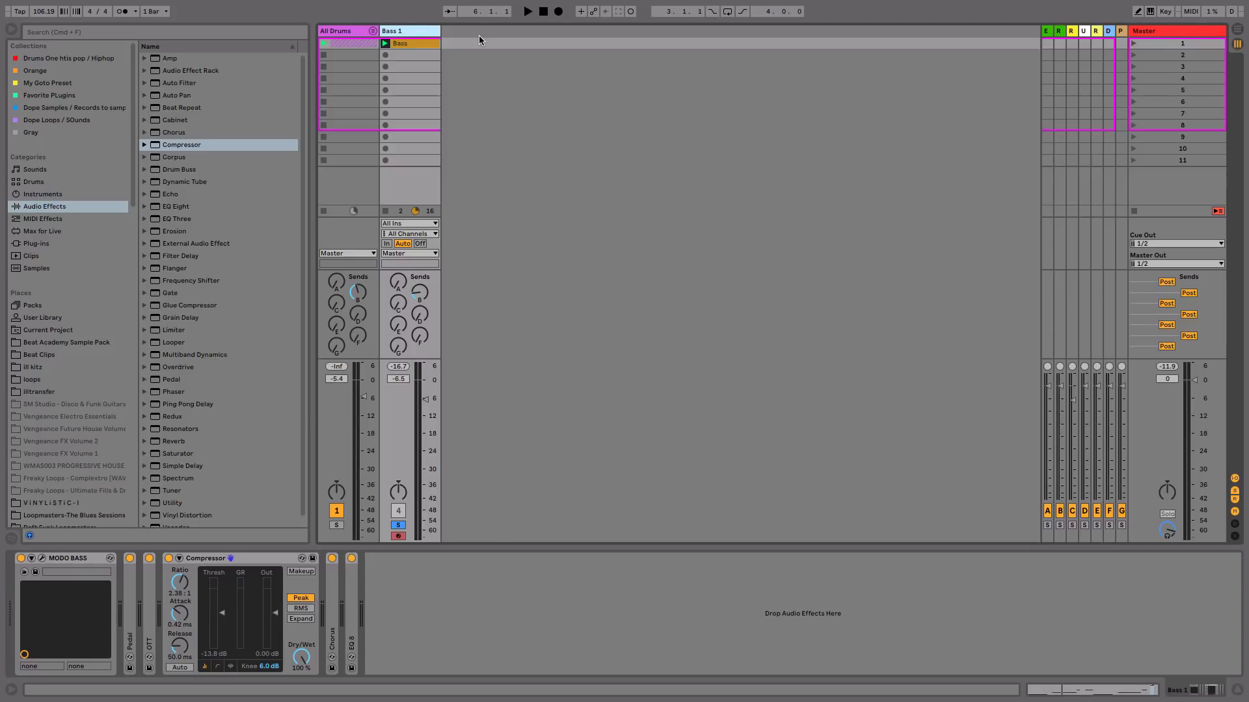
{"action": "key", "text": "super+d"}
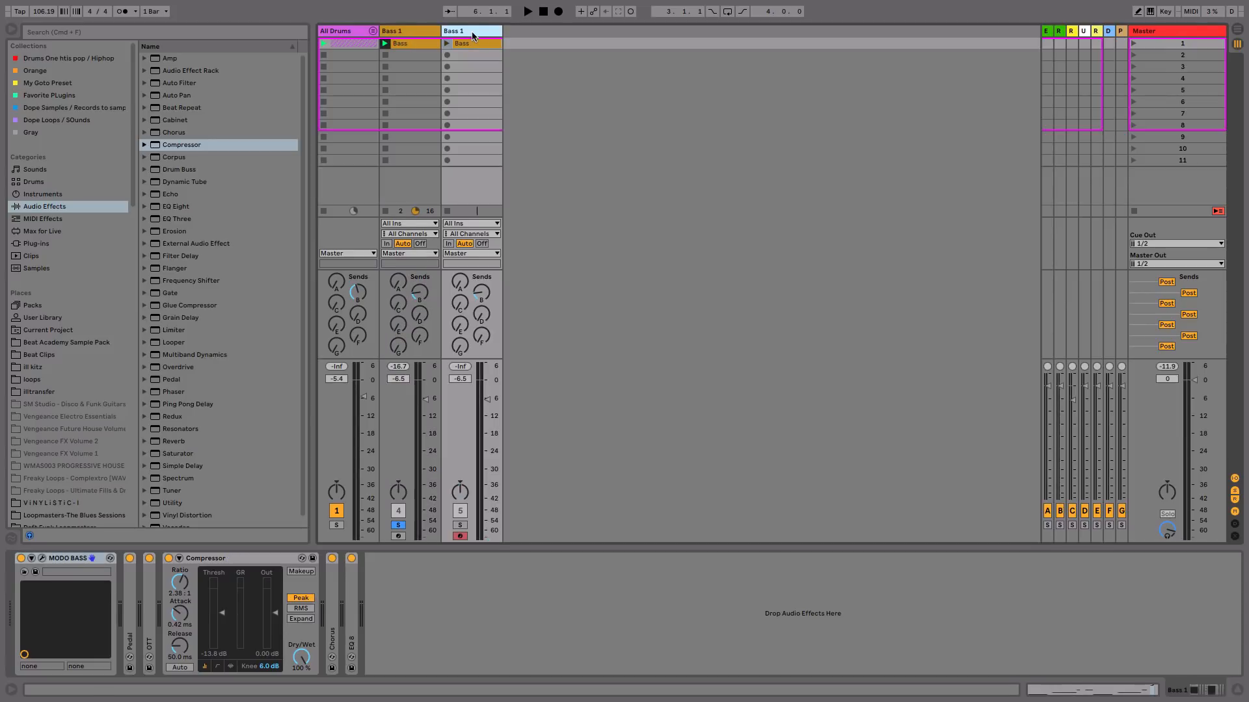
{"action": "left_click", "coordinate": [351, 558]}
{"action": "left_click", "coordinate": [332, 558]}
{"action": "left_click", "coordinate": [169, 558]}
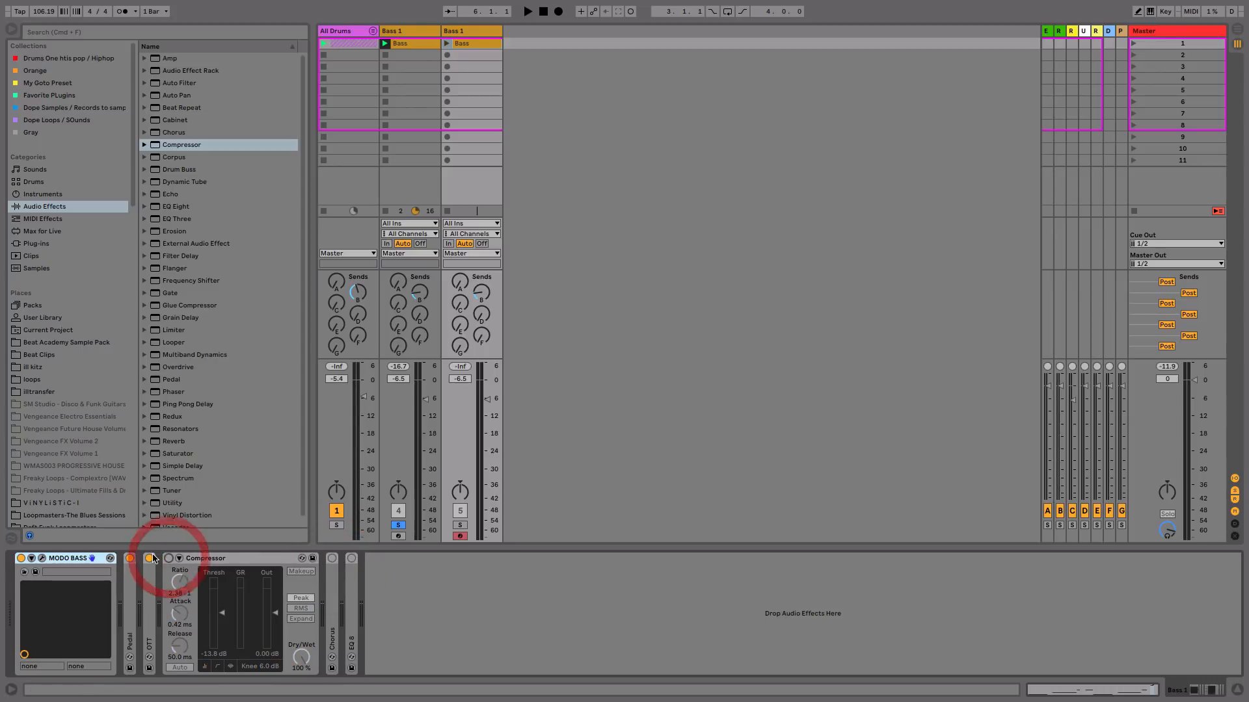
{"action": "left_click", "coordinate": [149, 558]}
{"action": "left_click", "coordinate": [129, 558]}
Solo the duplicated bass track instead of the original and launch its Bass clip.
{"action": "left_click", "coordinate": [460, 525]}
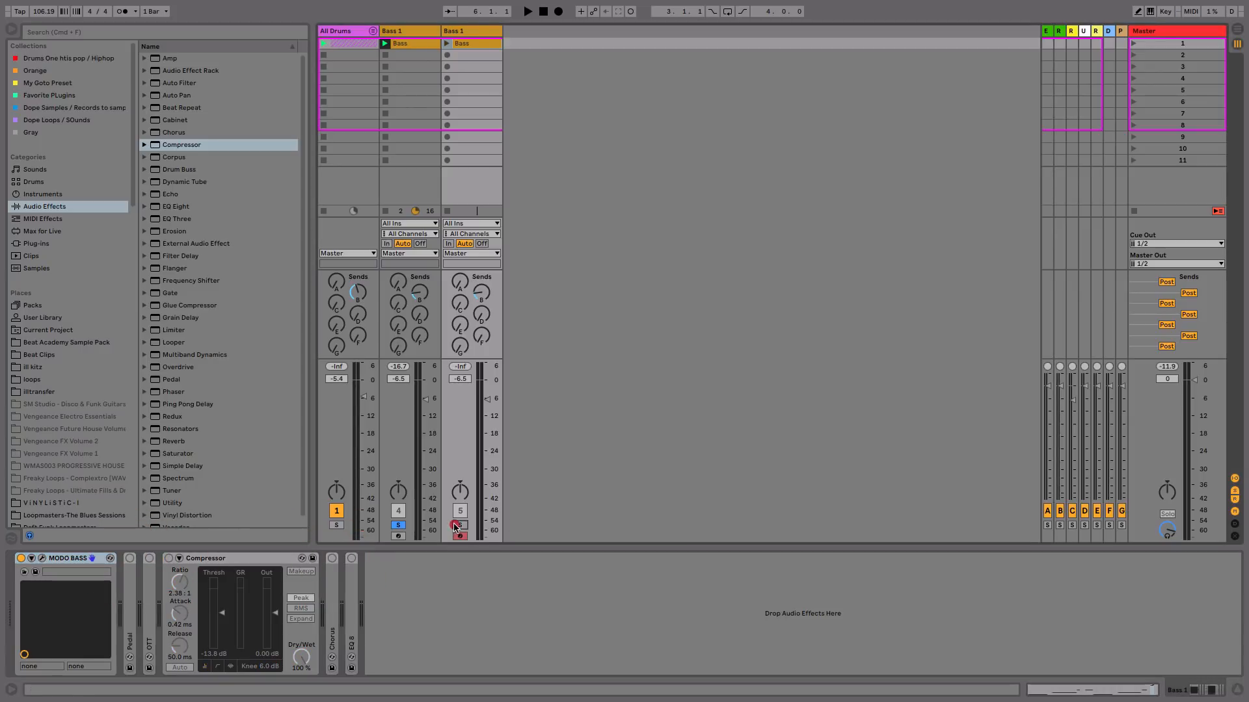
{"action": "left_click", "coordinate": [401, 526]}
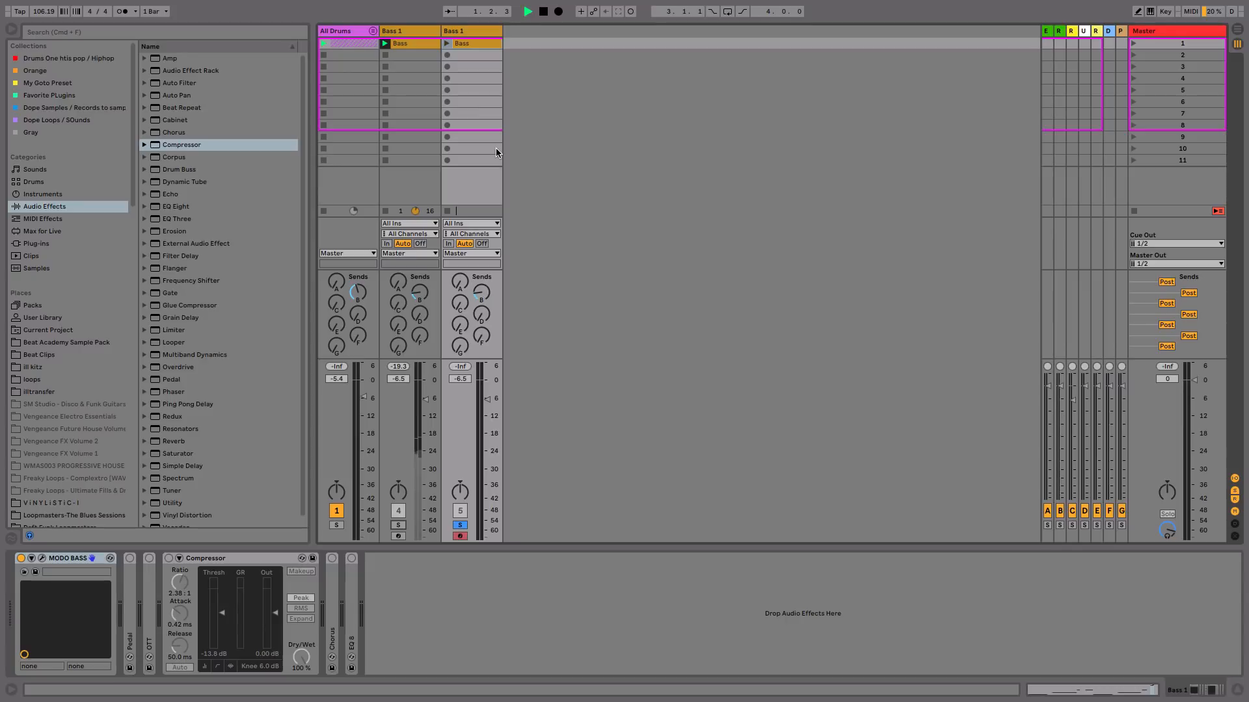
{"action": "left_click", "coordinate": [447, 43]}
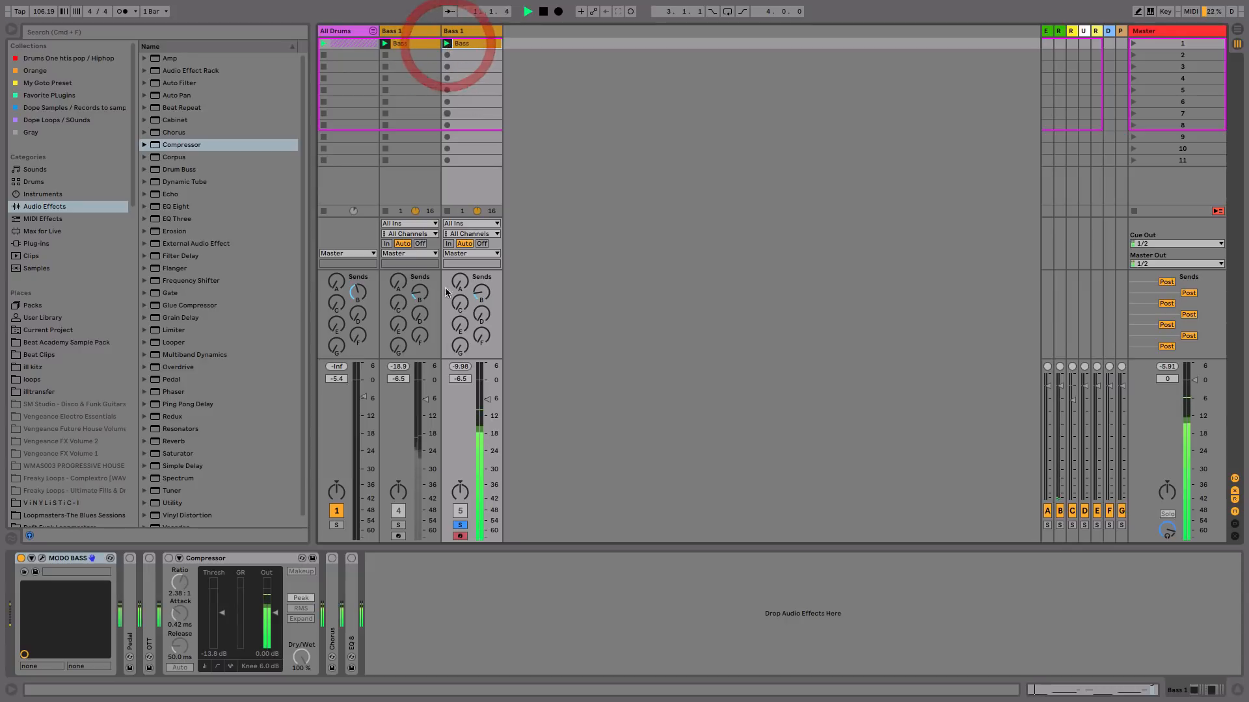
Set the amp level to 0.0 and the D.I. level to 5.7 in MODO BASS on the duplicated bass track, and close the plug-in.
{"action": "left_click", "coordinate": [42, 559]}
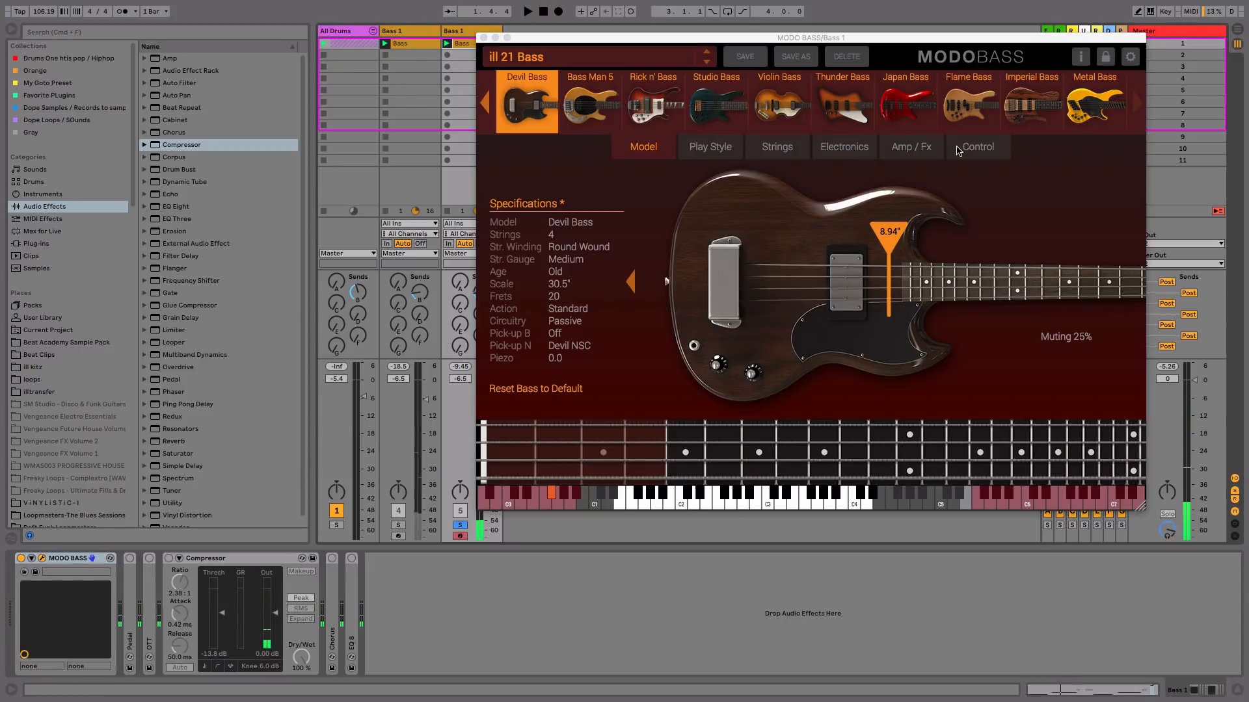
{"action": "left_click", "coordinate": [914, 149]}
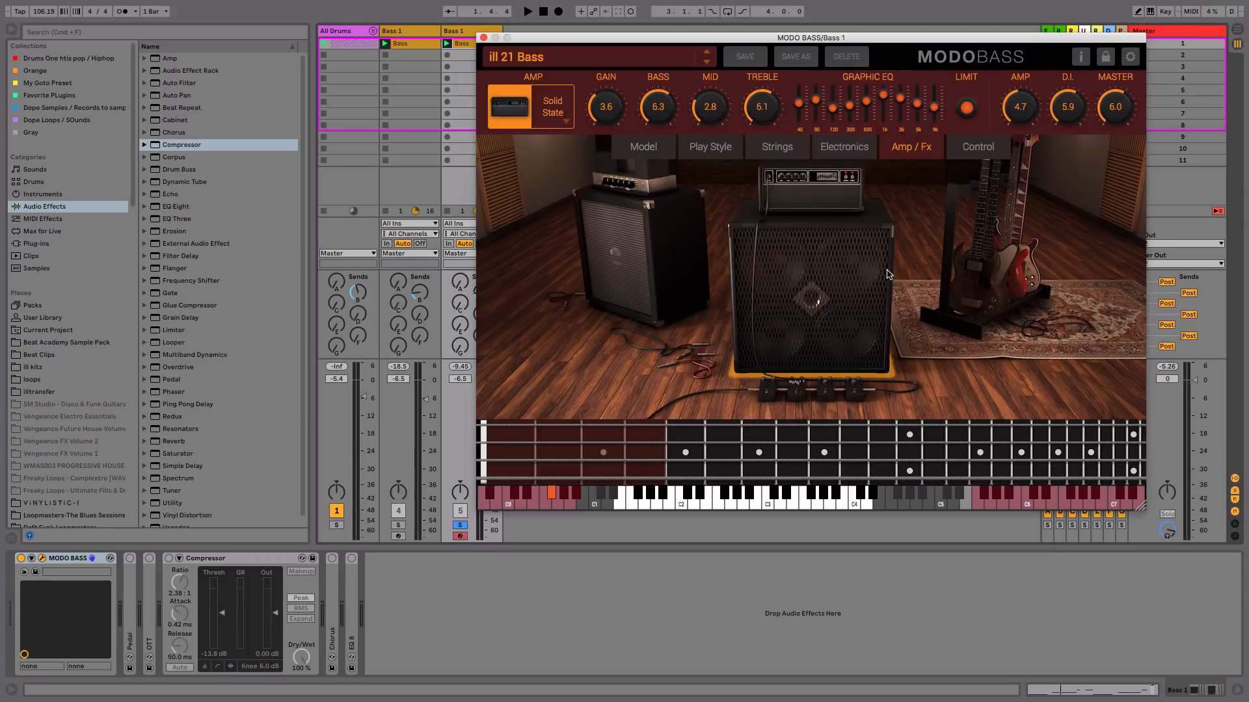
{"action": "left_click", "coordinate": [850, 282]}
{"action": "left_click_drag", "start_coordinate": [1020, 107], "coordinate": [1028, 267]}
{"action": "left_click", "coordinate": [1069, 108]}
{"action": "key", "text": "space"}
{"action": "left_click_drag", "start_coordinate": [1080, 111], "coordinate": [1063, 235]}
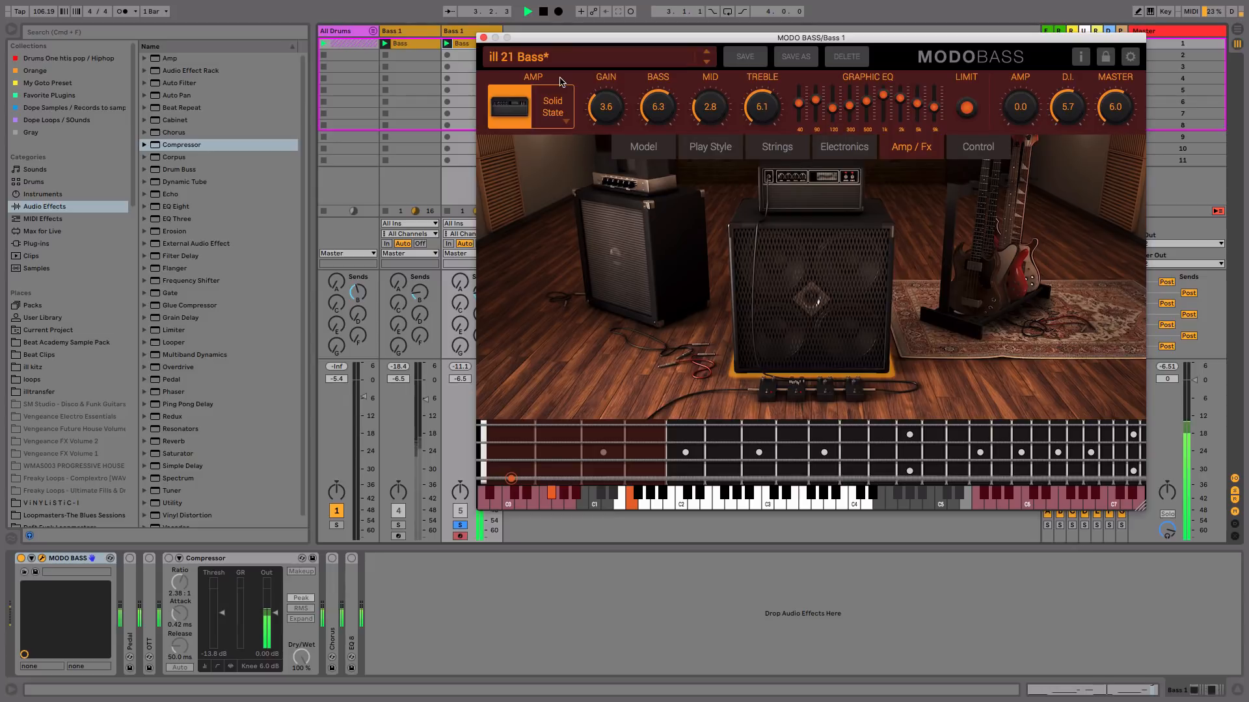
{"action": "left_click", "coordinate": [483, 37]}
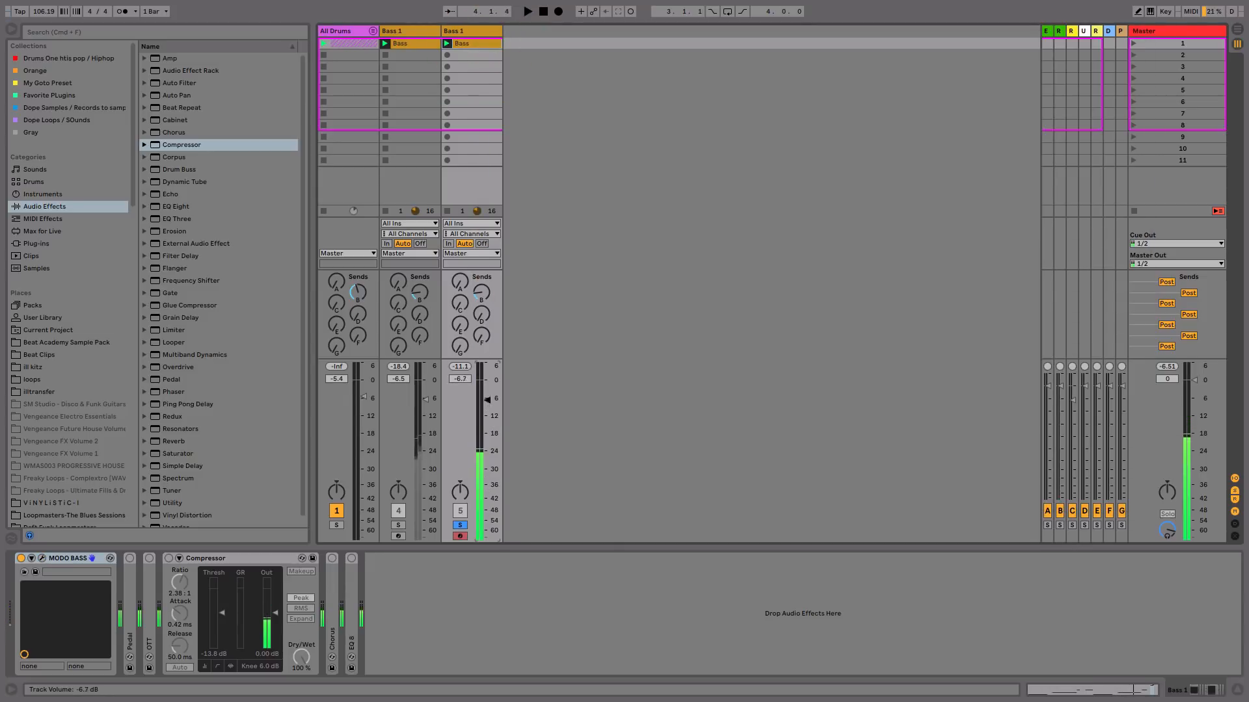
Set the duplicated bass to -14.9 dB and the original Bass 1 to -5.2 dB while auditioning both soloed.
{"action": "left_click_drag", "start_coordinate": [487, 400], "coordinate": [487, 425]}
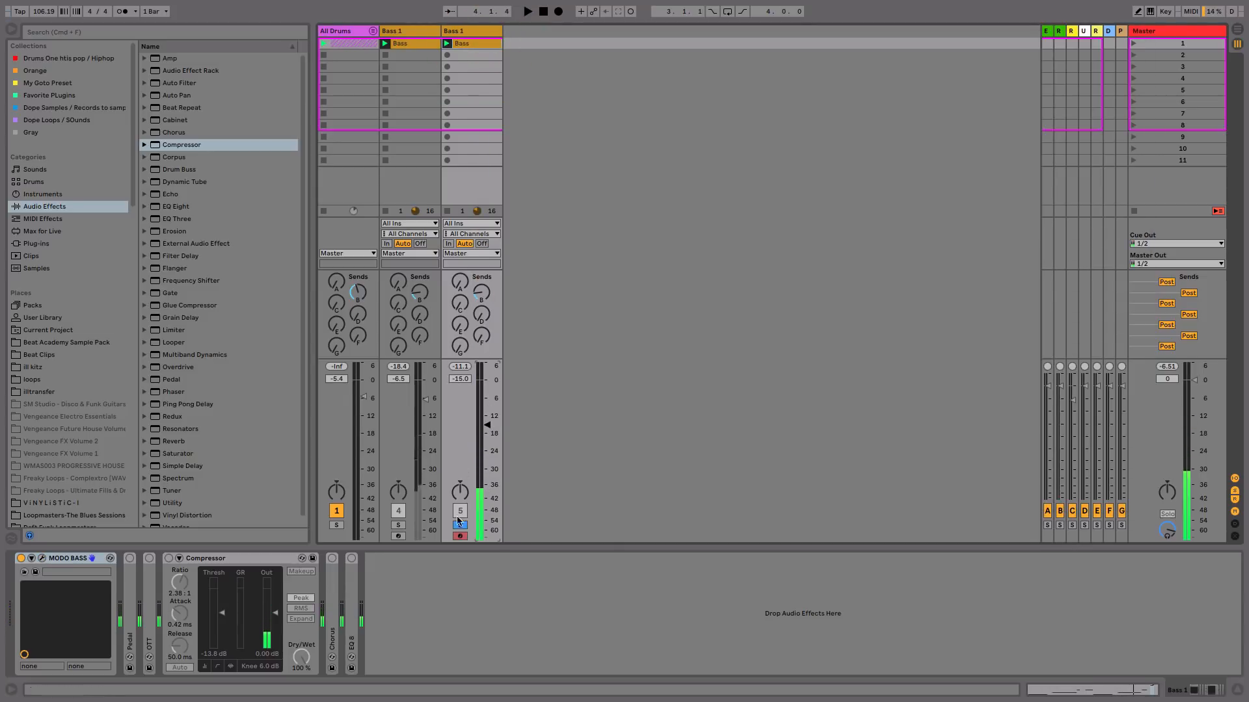
{"action": "left_click", "coordinate": [398, 524]}
{"action": "key", "text": "space"}
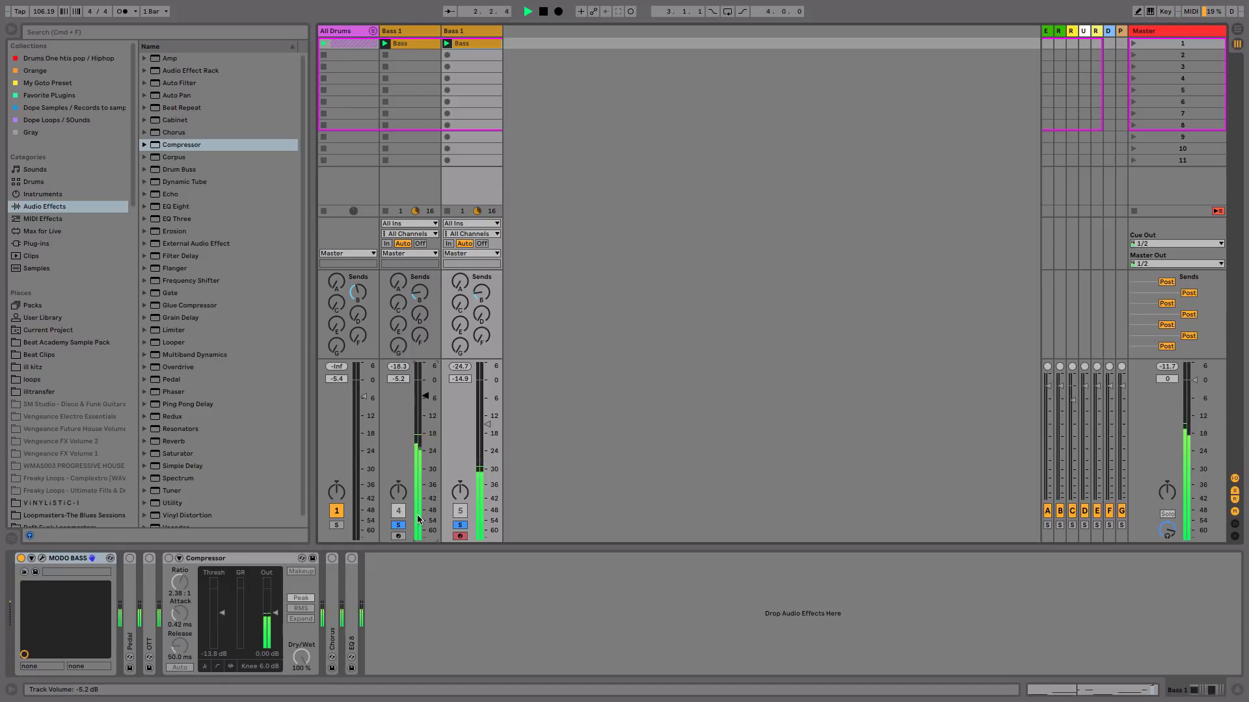
Unsolo both bass tracks and, with everything playing, set Bass 1 to -7.2 dB, its copy to -15.5 dB and All Drums to -3.4 dB.
{"action": "key", "text": "space"}
{"action": "left_click", "coordinate": [460, 525]}
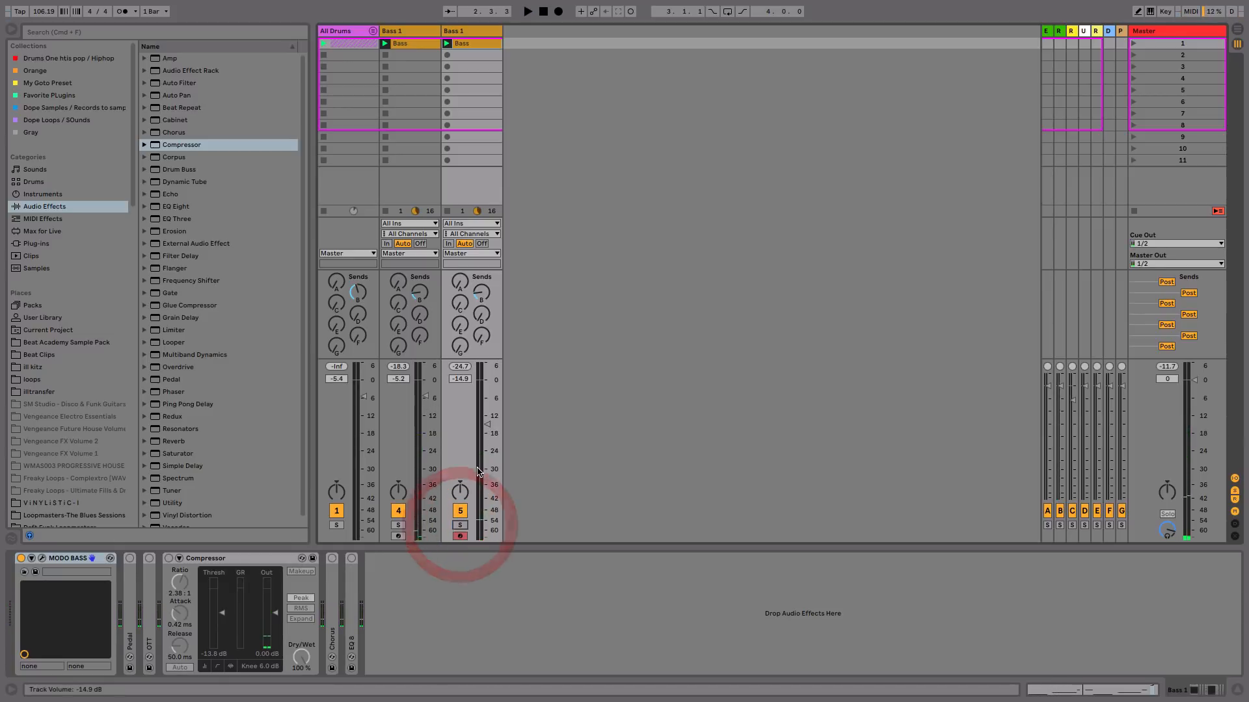
{"action": "key", "text": "space"}
{"action": "left_click_drag", "start_coordinate": [425, 396], "coordinate": [426, 402]}
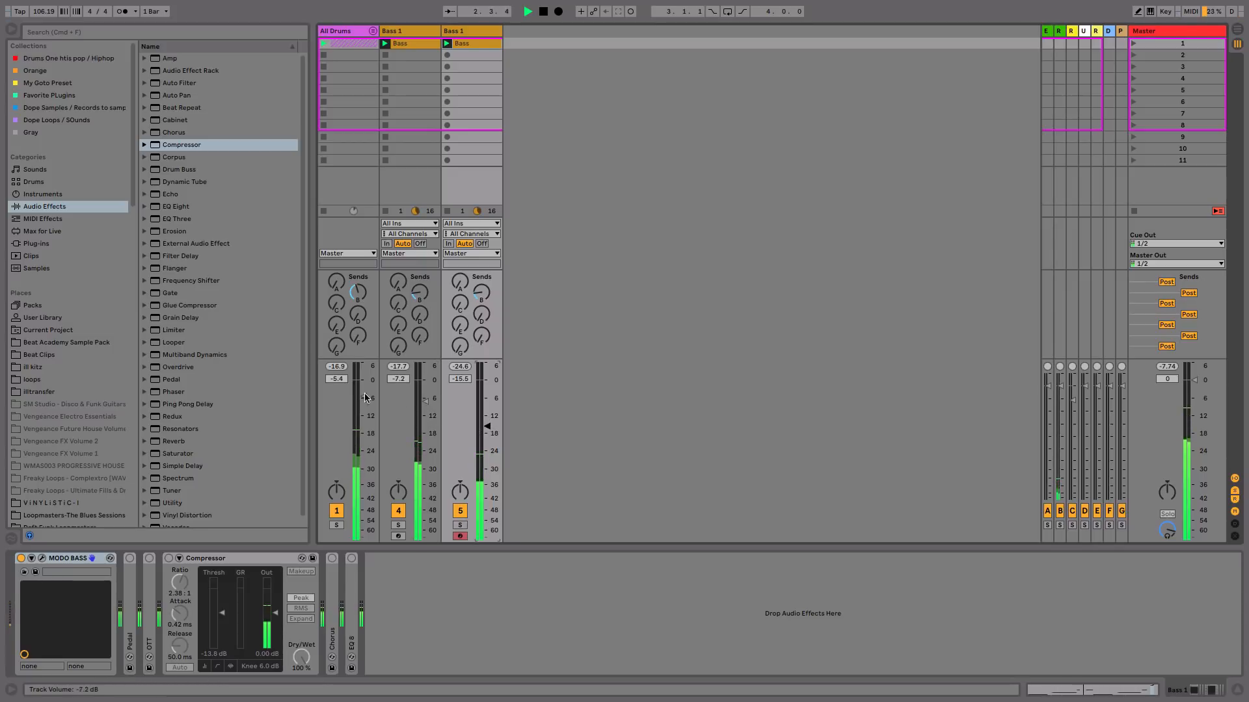
{"action": "left_click_drag", "start_coordinate": [365, 398], "coordinate": [364, 389]}
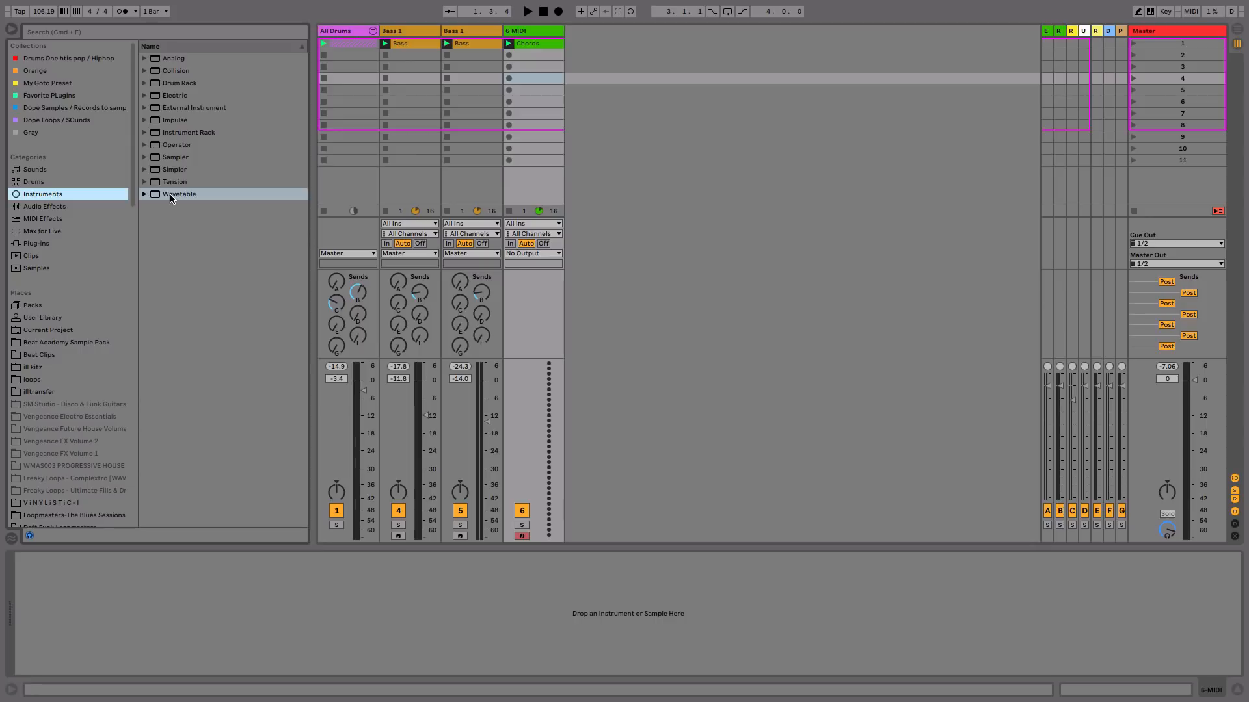
Load Wavetable onto the MIDI track with the Chords clip, solo it and set its volume to -11.0 dB during playback.
{"action": "left_click_drag", "start_coordinate": [172, 198], "coordinate": [538, 97]}
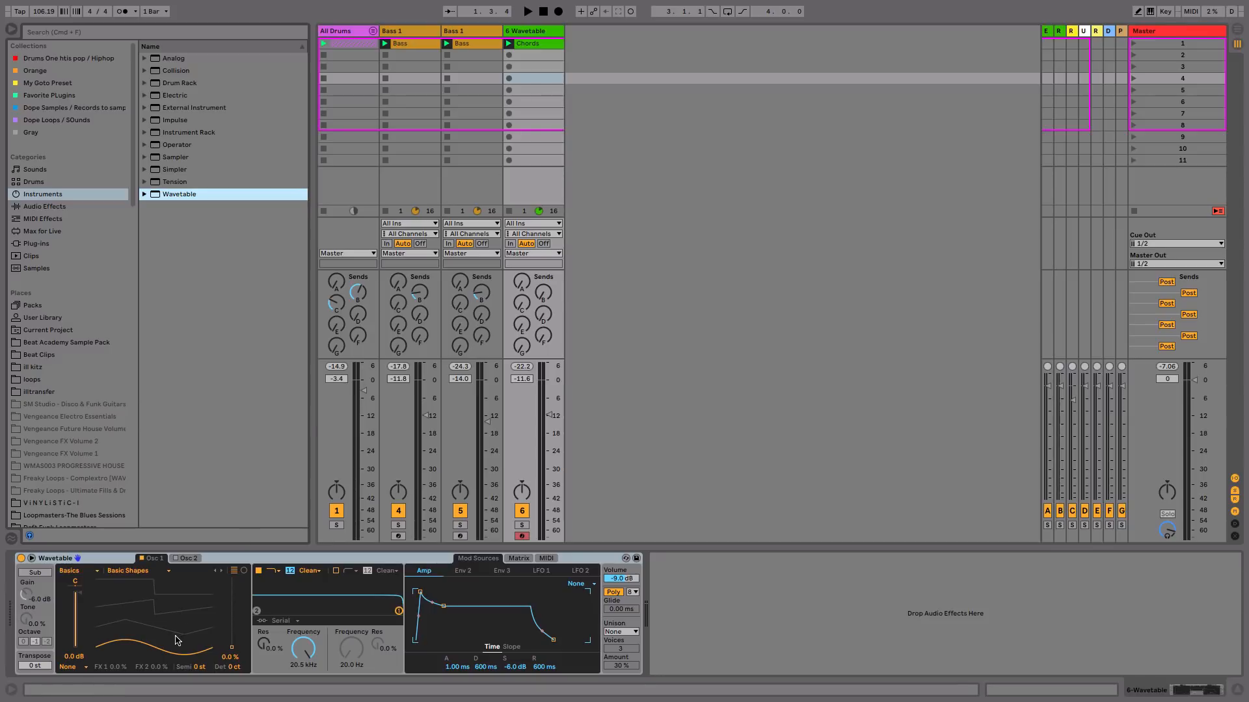
{"action": "mouse_move", "coordinate": [178, 641]}
{"action": "left_mouse_down"}
{"action": "mouse_move", "coordinate": [178, 578]}
{"action": "mouse_move", "coordinate": [178, 641]}
{"action": "left_mouse_up"}
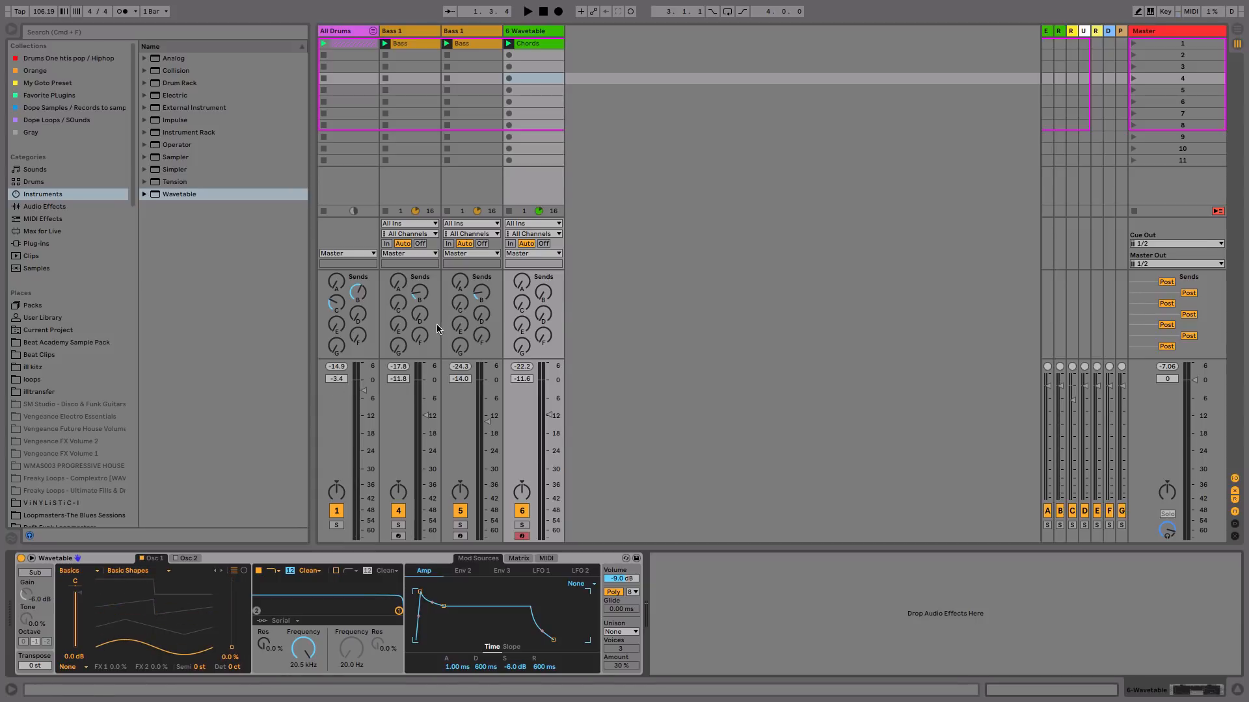
{"action": "left_click", "coordinate": [521, 525]}
{"action": "key", "text": "space"}
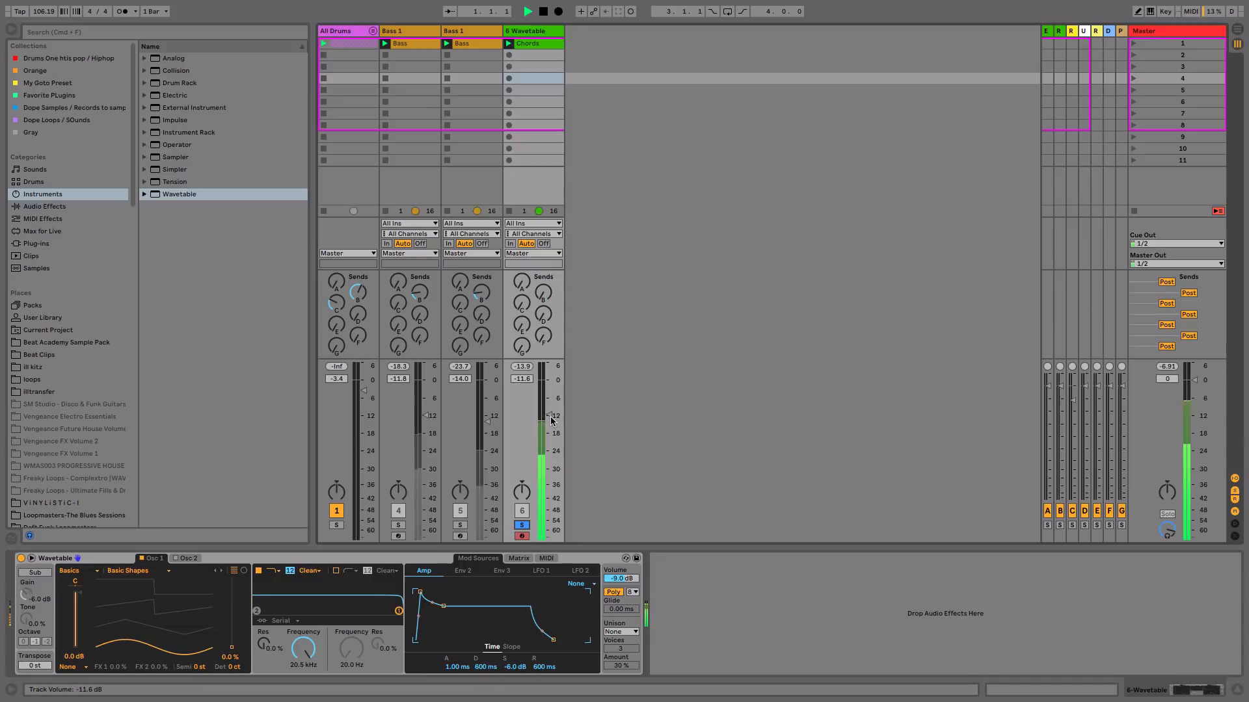
{"action": "left_click_drag", "start_coordinate": [551, 420], "coordinate": [551, 417]}
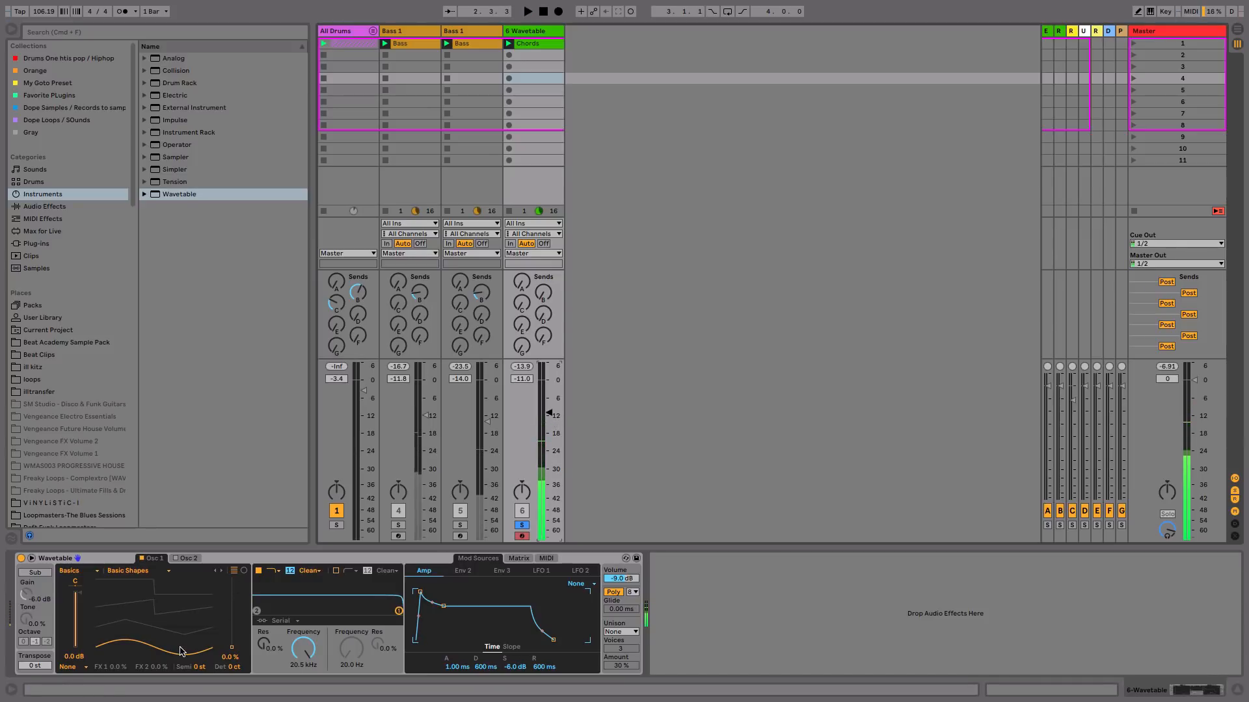
Try Osc 1's Basic Shapes wavetable at the 68 % position and return it to the sine shape at 0 %.
{"action": "key", "text": "space"}
{"action": "left_click_drag", "start_coordinate": [183, 652], "coordinate": [125, 605]}
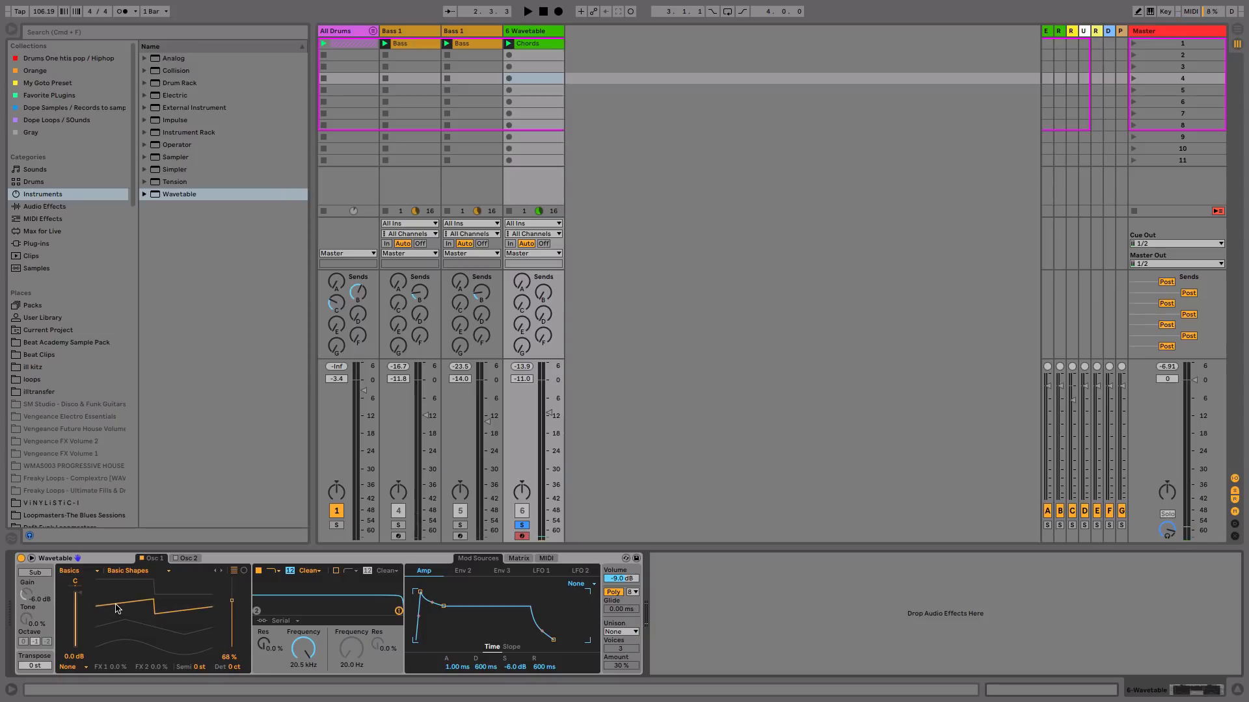
{"action": "key", "text": "space"}
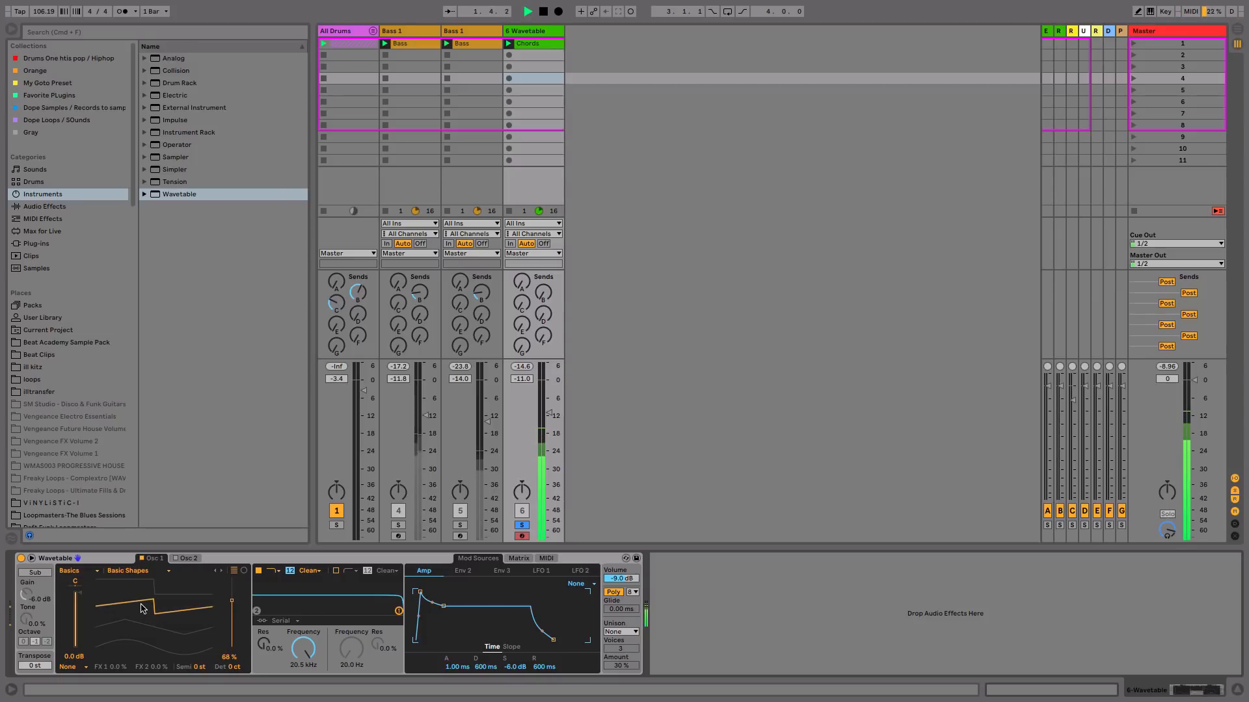
{"action": "left_click_drag", "start_coordinate": [143, 608], "coordinate": [143, 641]}
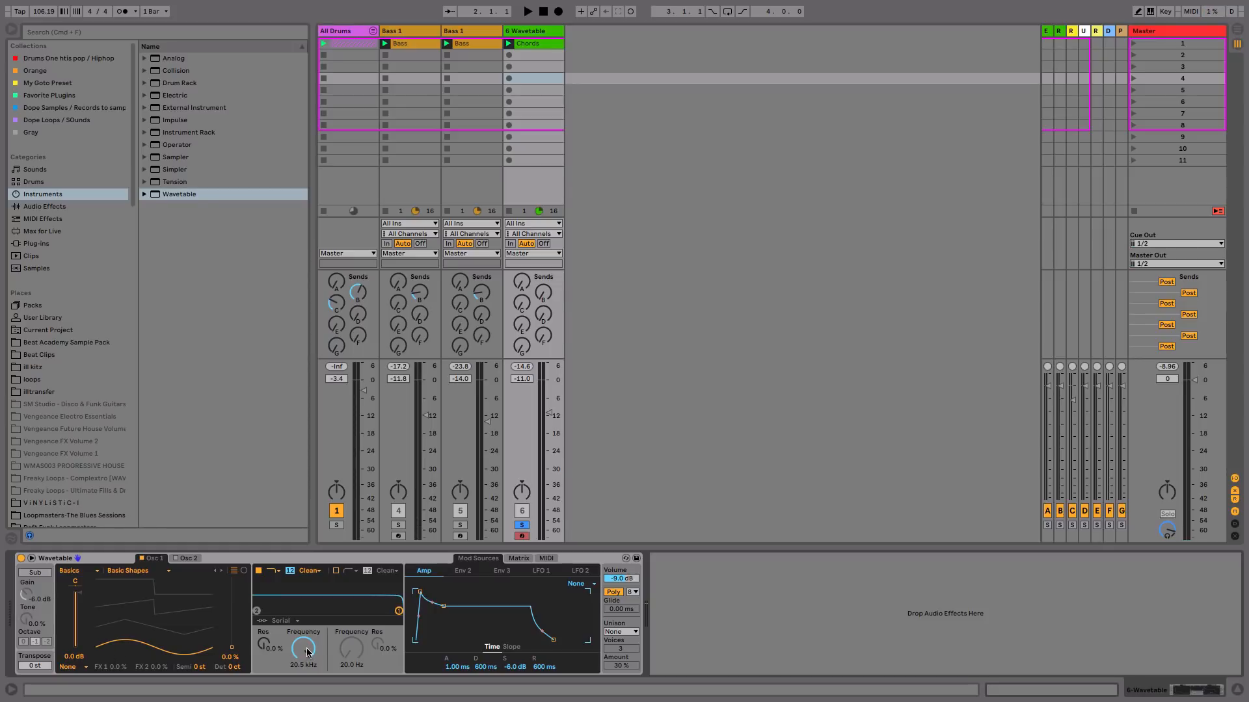
Switch Wavetable's low-pass filter to OSR with 25 % resonance, 3.94 dB drive and 202 Hz frequency, while auditioning the chords.
{"action": "mouse_move", "coordinate": [309, 652]}
{"action": "left_mouse_down"}
{"action": "mouse_move", "coordinate": [308, 679]}
{"action": "mouse_move", "coordinate": [308, 658]}
{"action": "mouse_move", "coordinate": [266, 645]}
{"action": "mouse_move", "coordinate": [314, 656]}
{"action": "left_mouse_up"}
{"action": "key", "text": "space"}
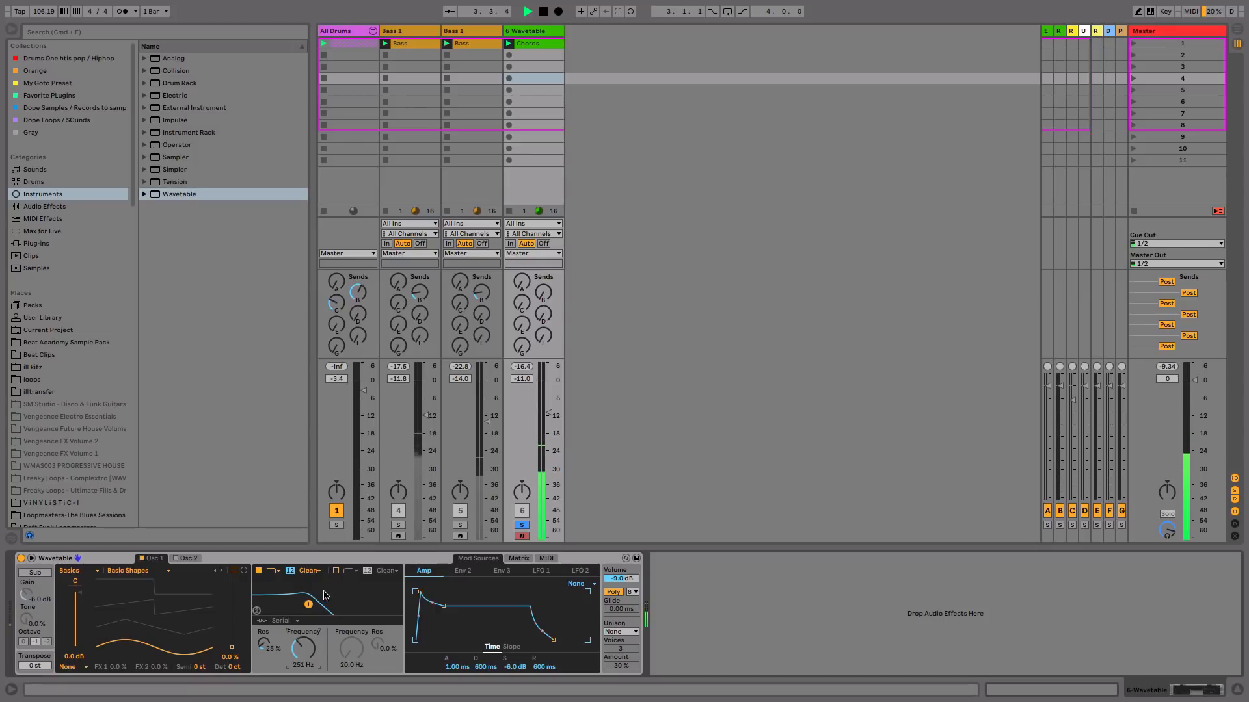
{"action": "left_click", "coordinate": [315, 572]}
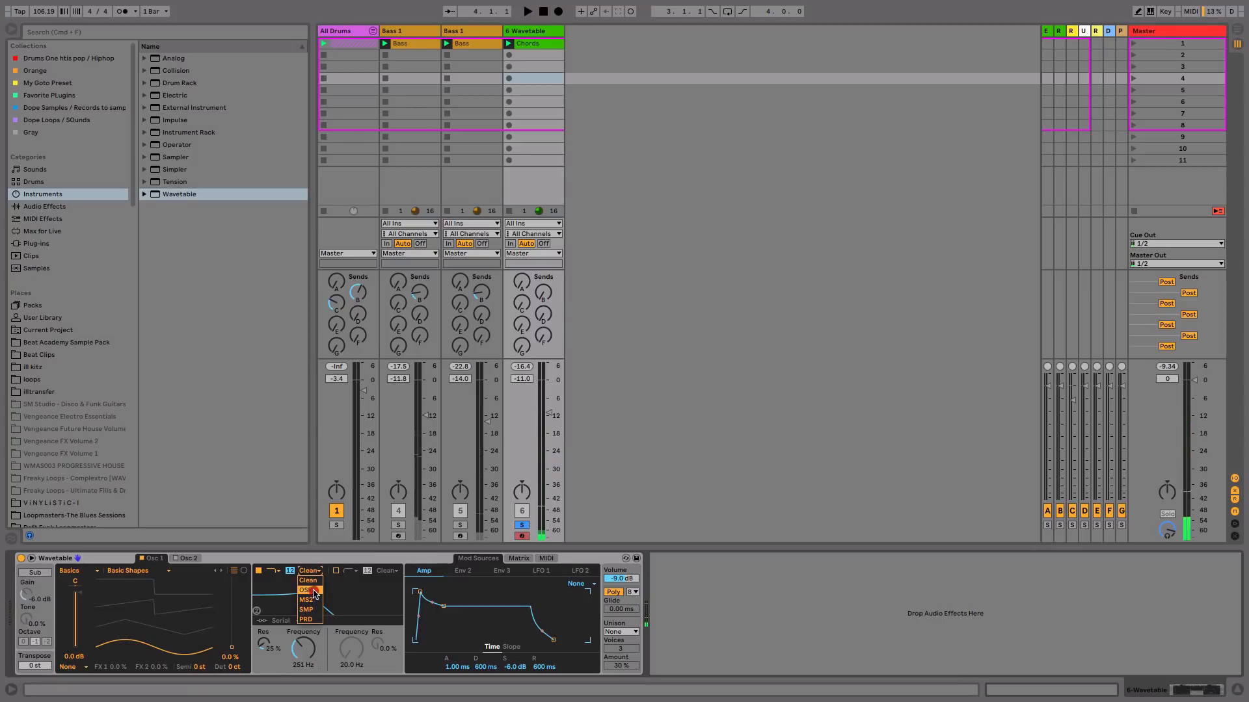
{"action": "left_click", "coordinate": [305, 589]}
{"action": "key", "text": "space"}
{"action": "left_click_drag", "start_coordinate": [270, 666], "coordinate": [271, 664]}
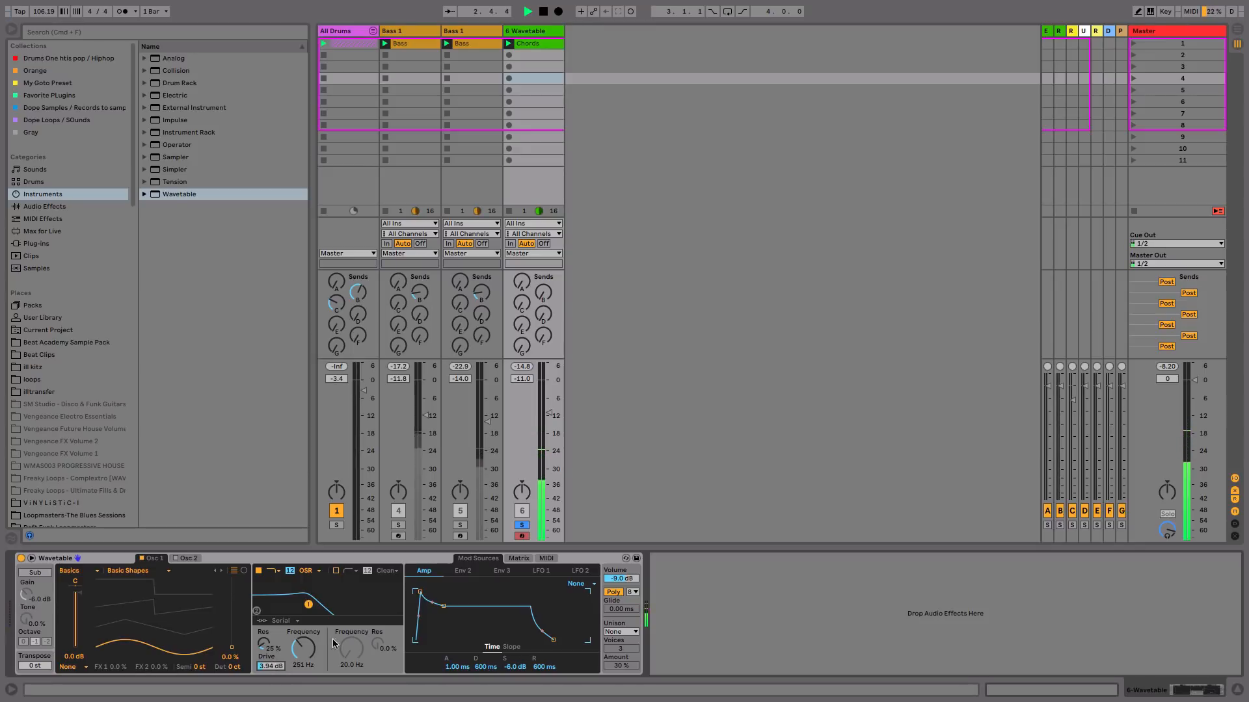
{"action": "left_click_drag", "start_coordinate": [306, 661], "coordinate": [307, 661]}
Set Wavetable's unison mode to Shimmer and the filter frequency to 213 Hz while auditioning.
{"action": "left_click", "coordinate": [621, 631]}
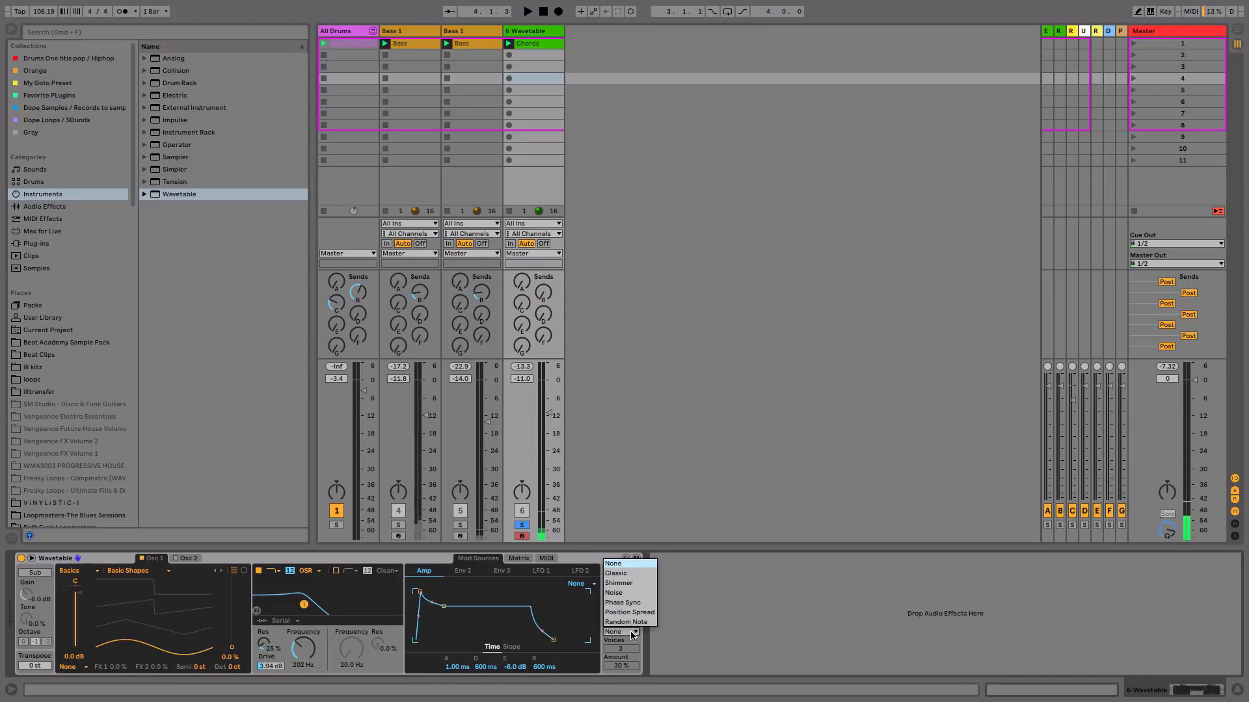
{"action": "left_click", "coordinate": [636, 581]}
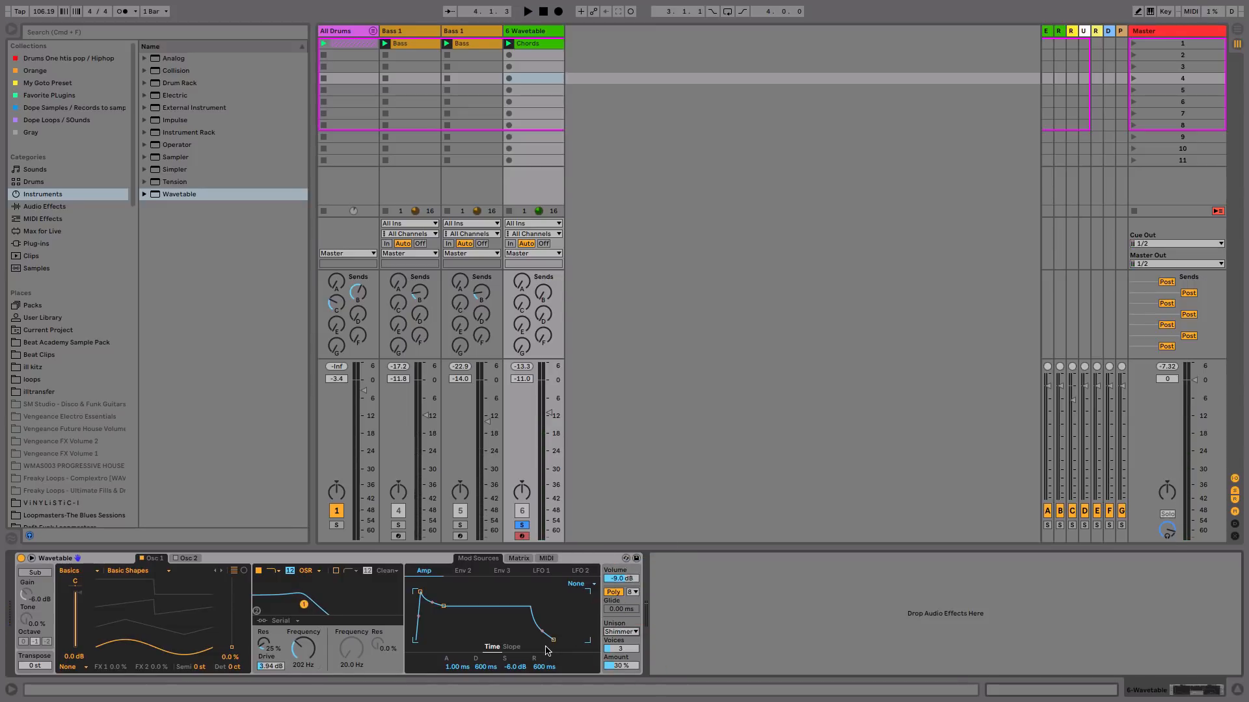
{"action": "key", "text": "space"}
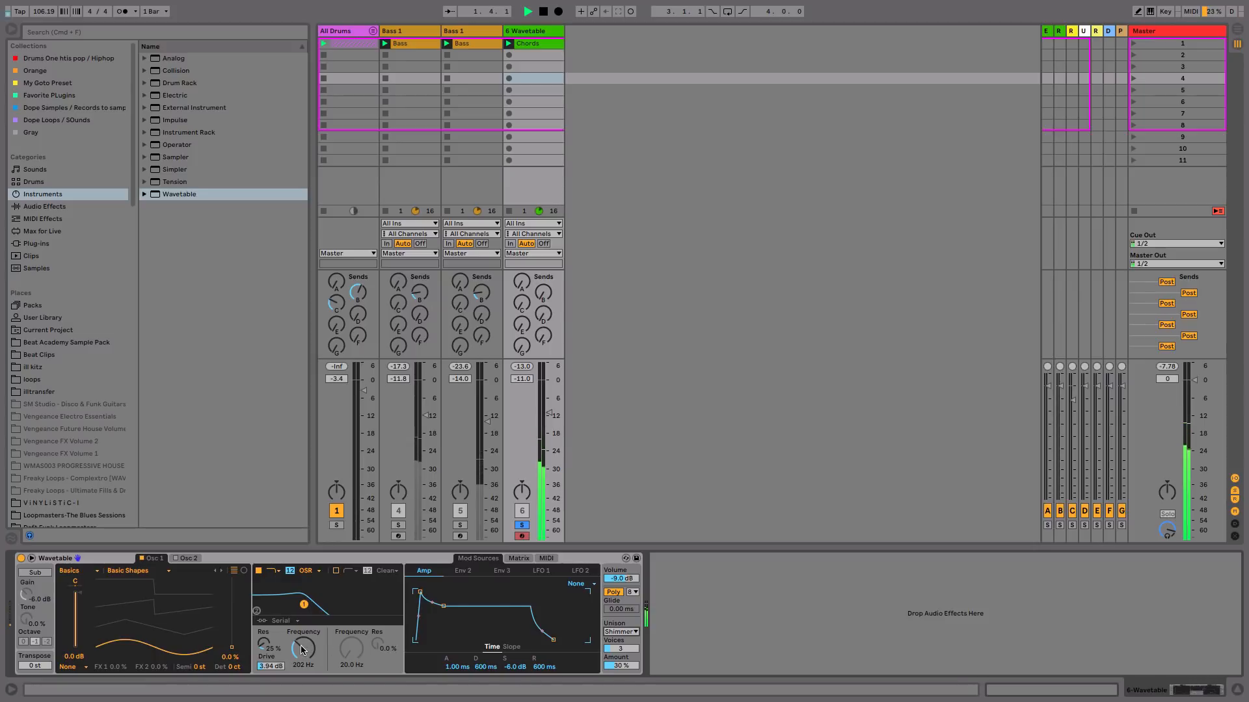
{"action": "left_click_drag", "start_coordinate": [303, 650], "coordinate": [303, 645]}
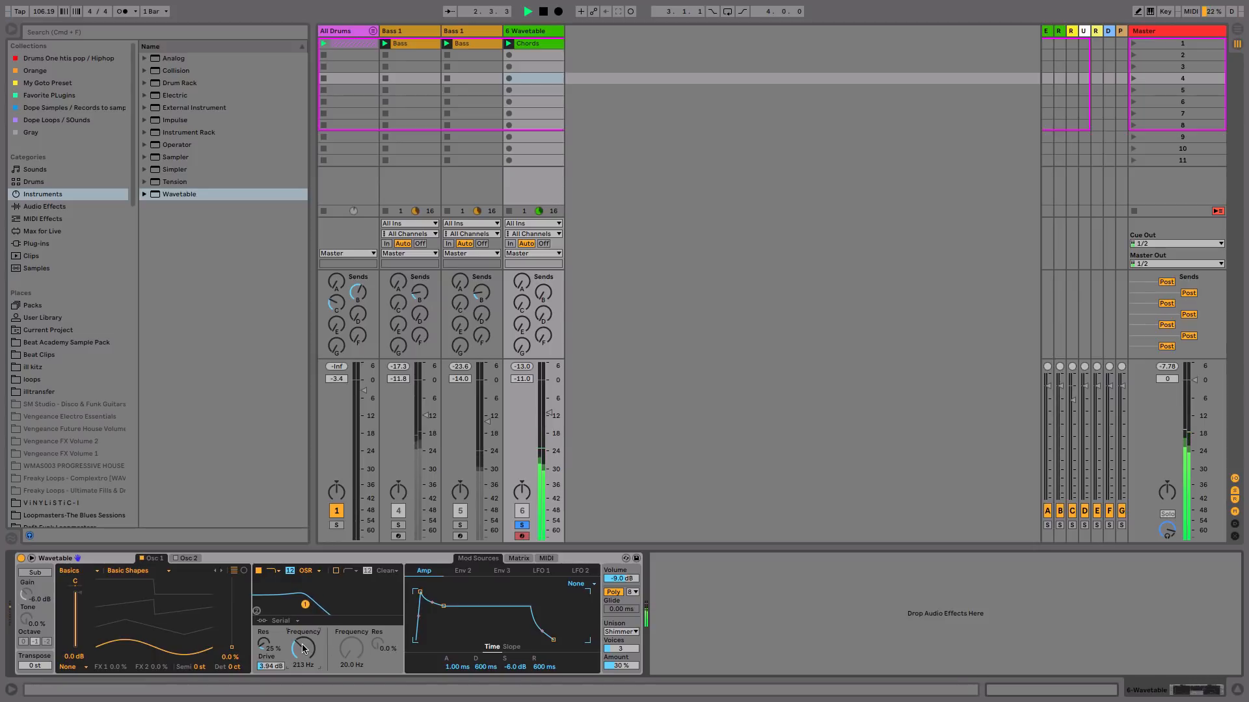
Enable Osc 2 transposed up 12 semitones, audition the chords and set the filter frequency to 202 Hz.
{"action": "left_click", "coordinate": [189, 561]}
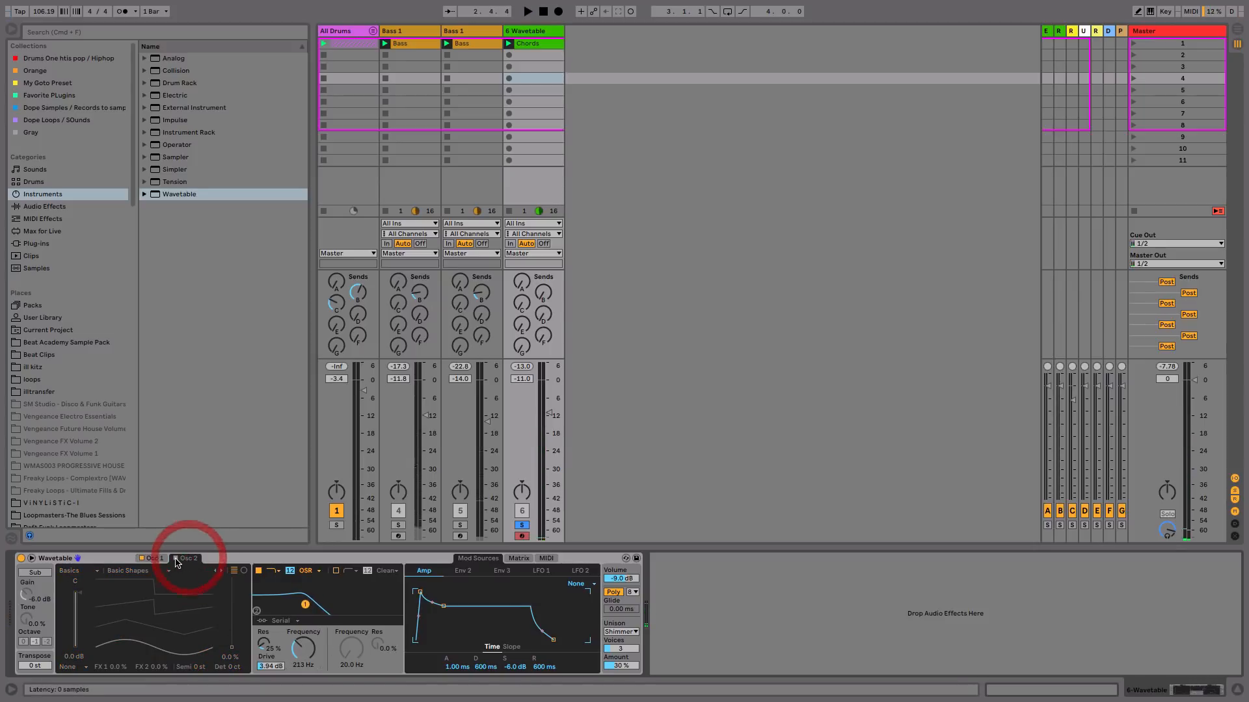
{"action": "left_click", "coordinate": [176, 558]}
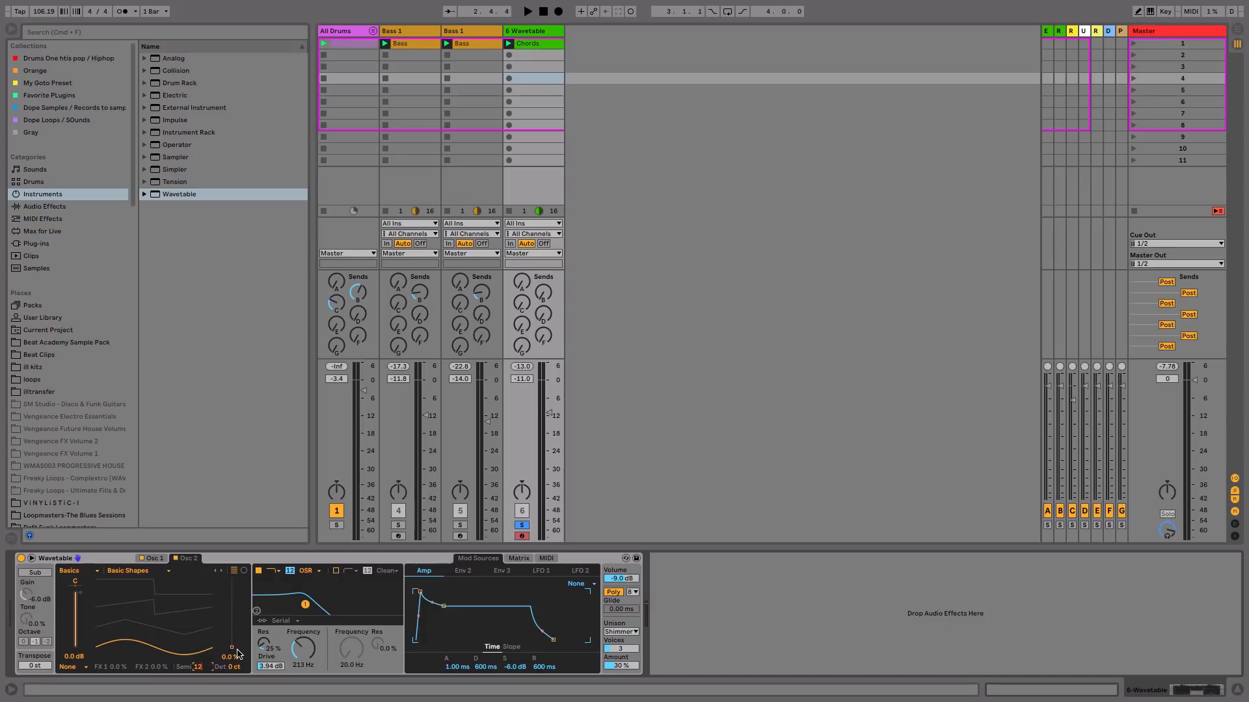
{"action": "key", "text": "space"}
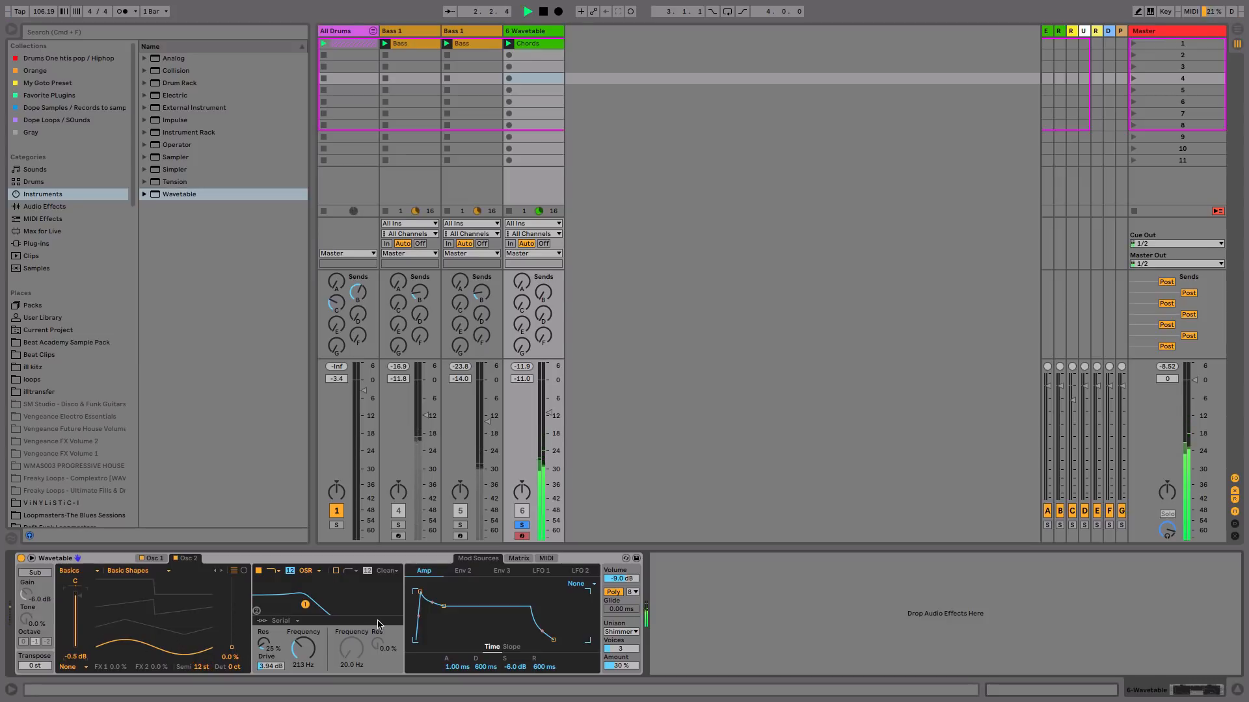
{"action": "key", "text": "space"}
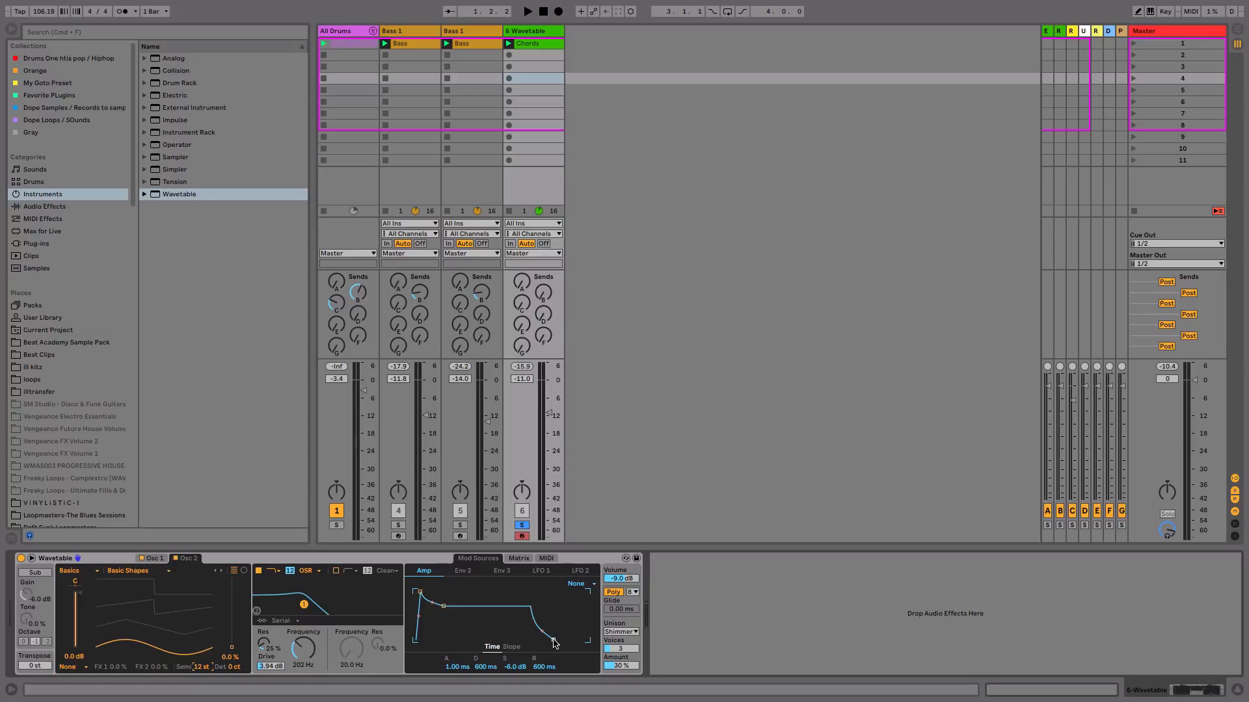
Lengthen Wavetable's amp envelope release to 1.49 s and audition the chords.
{"action": "left_click_drag", "start_coordinate": [554, 640], "coordinate": [560, 641]}
{"action": "key", "text": "space"}
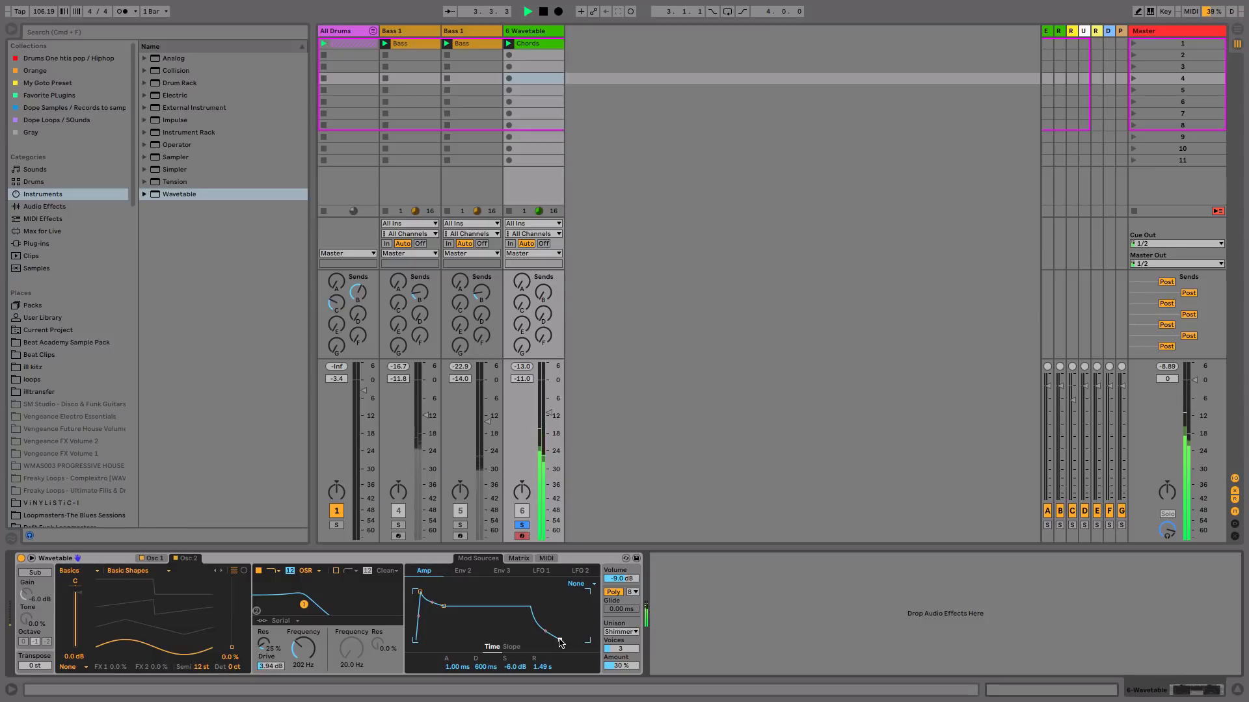
{"action": "key", "text": "space"}
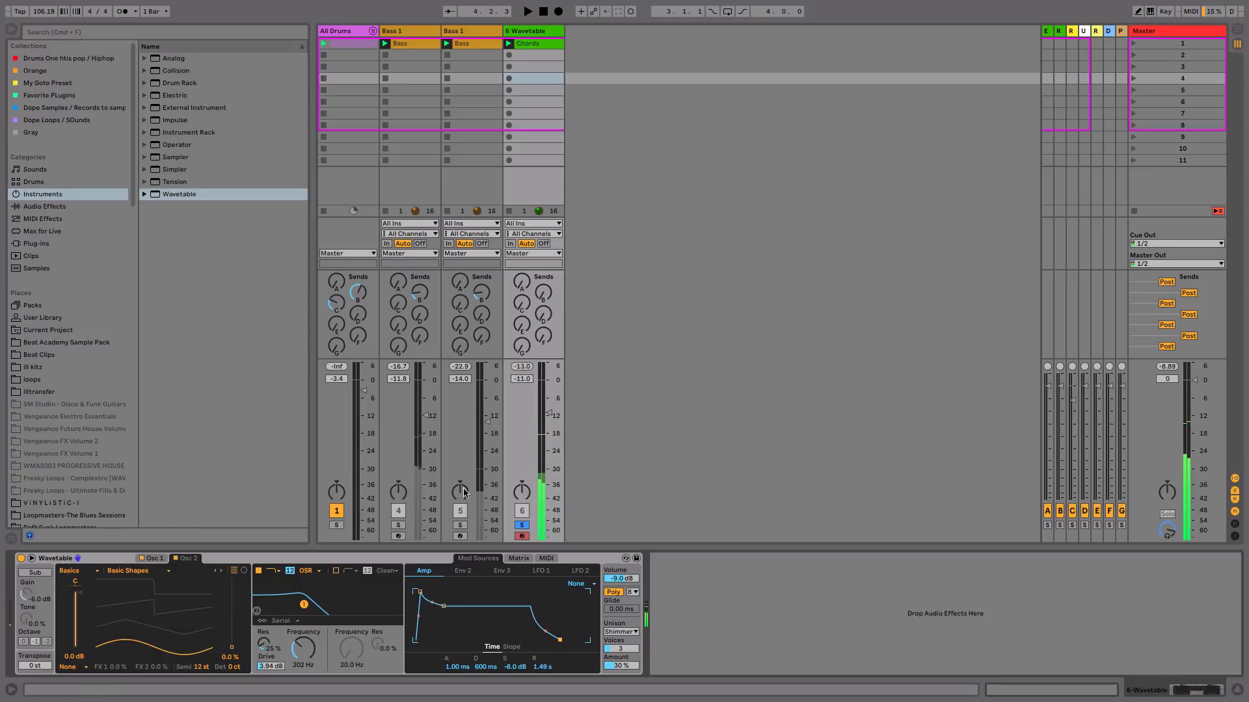
Add a Reverb after Wavetable, set its Dry/Wet to 38 % and audition the chords.
{"action": "left_click", "coordinate": [46, 207]}
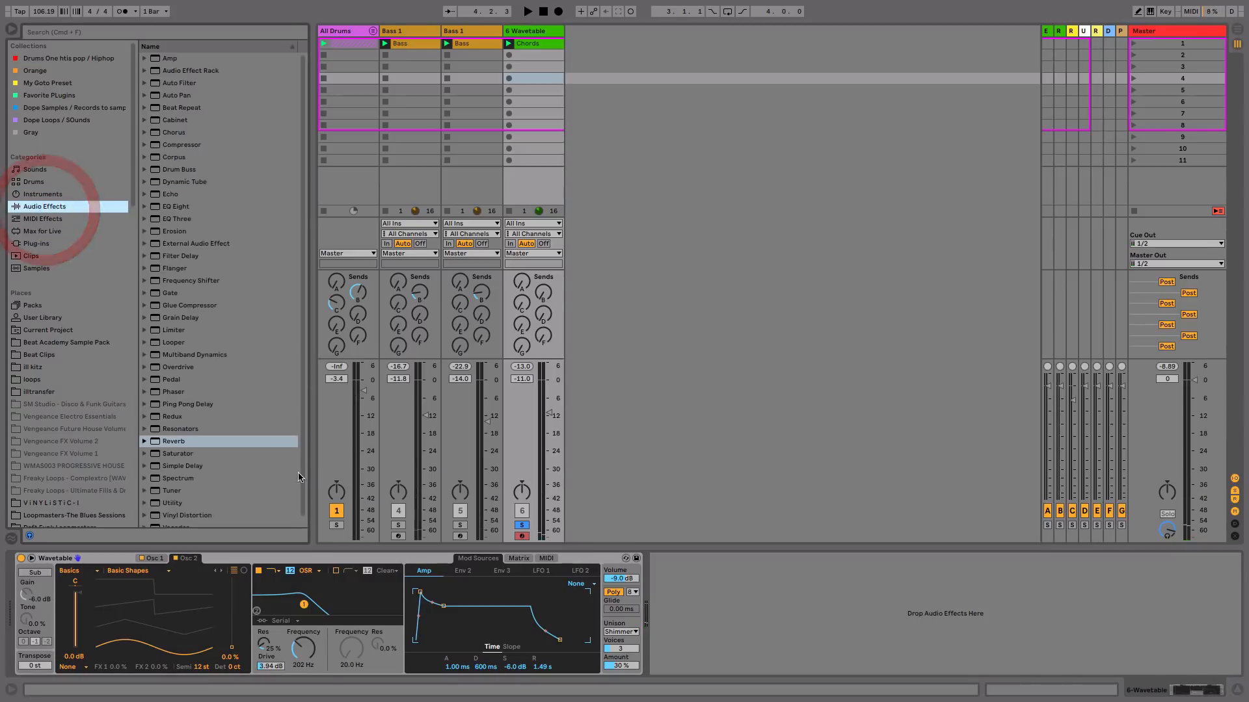
{"action": "left_click_drag", "start_coordinate": [171, 441], "coordinate": [852, 606]}
{"action": "left_click_drag", "start_coordinate": [957, 660], "coordinate": [957, 662]}
{"action": "key", "text": "space"}
{"action": "key", "text": "space"}
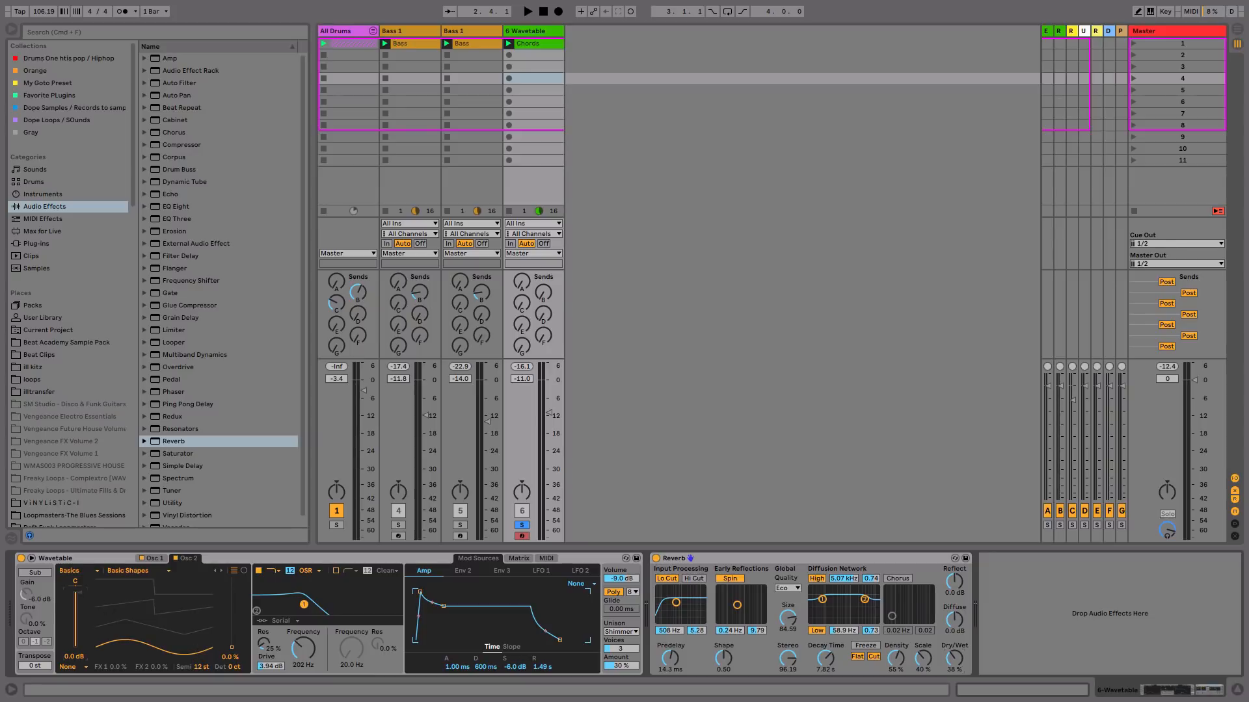
Add an Auto Filter after the Reverb, collapse the Reverb, and set the filter to high-pass at 156 Hz.
{"action": "left_click_drag", "start_coordinate": [177, 84], "coordinate": [1071, 612]}
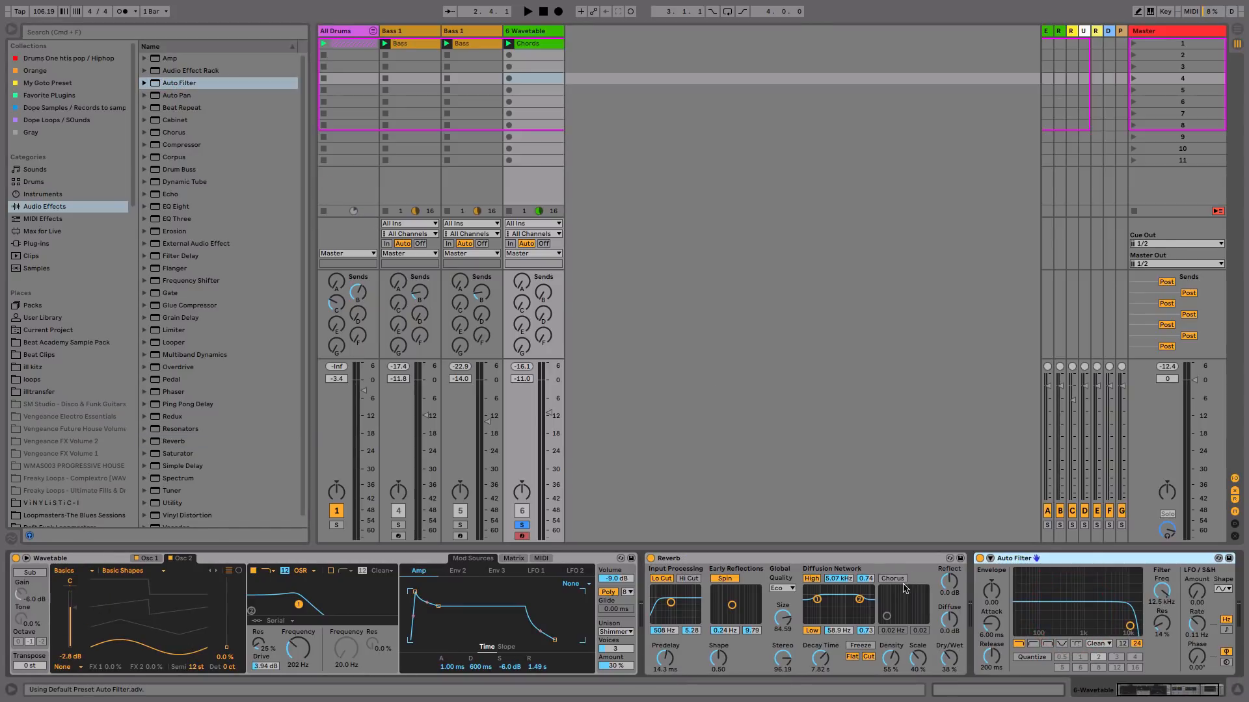
{"action": "double_click", "coordinate": [877, 559]}
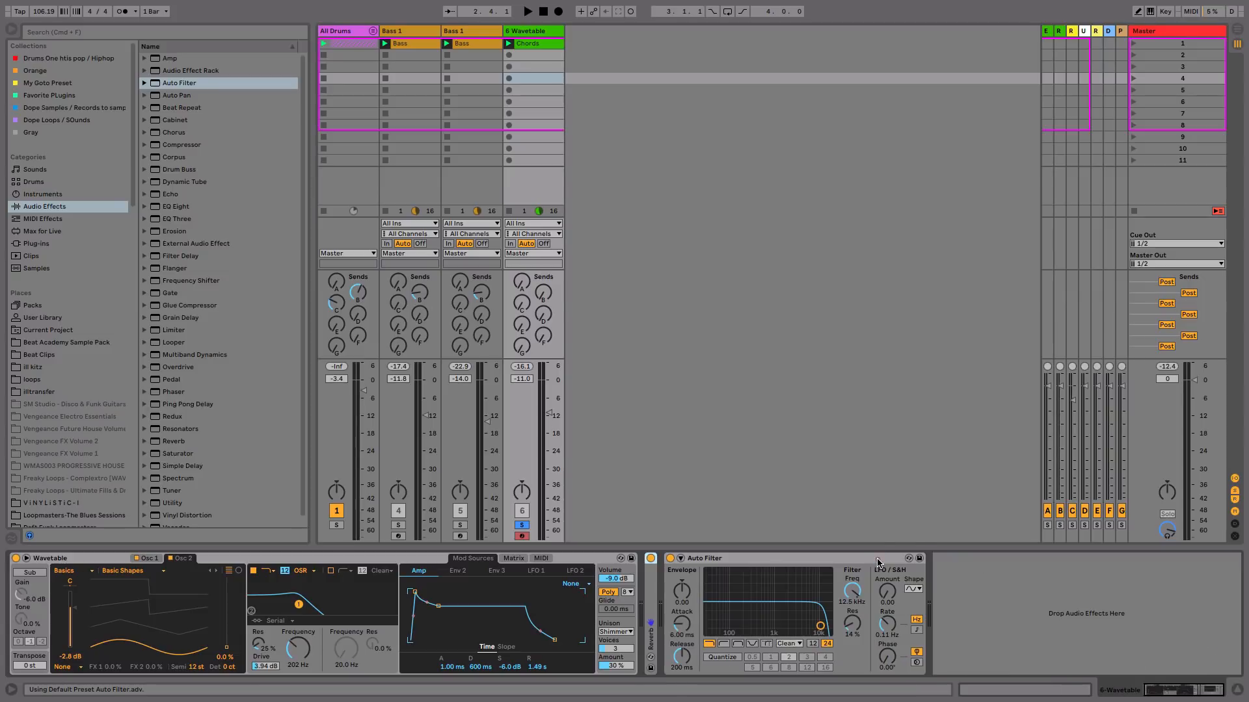
{"action": "left_click", "coordinate": [724, 644]}
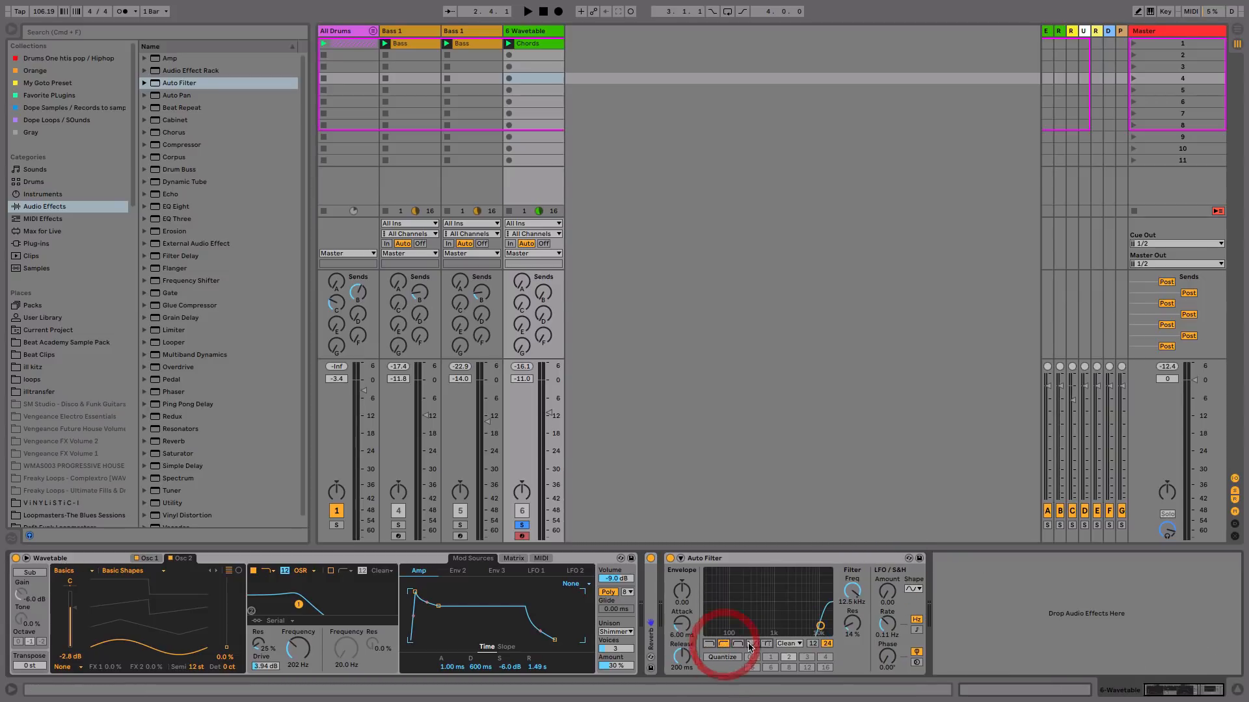
{"action": "mouse_move", "coordinate": [856, 594]}
{"action": "left_mouse_down"}
{"action": "mouse_move", "coordinate": [855, 676]}
{"action": "mouse_move", "coordinate": [856, 594]}
{"action": "left_mouse_up"}
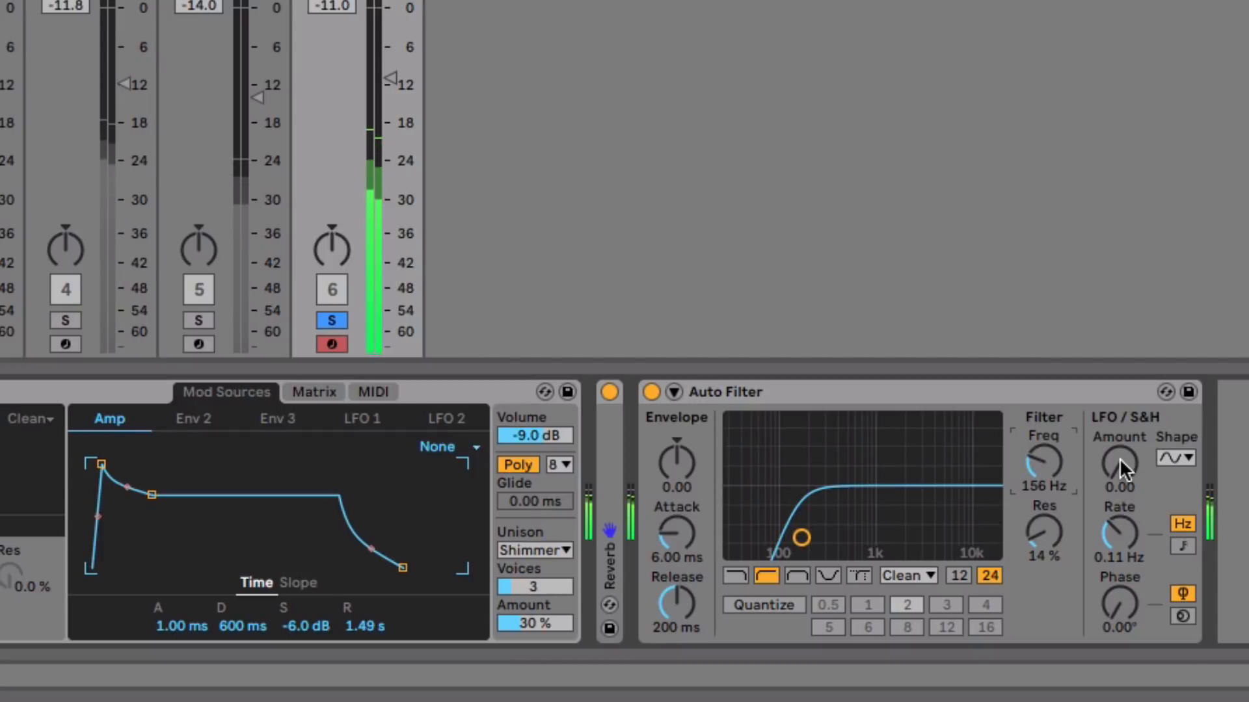
Sync the Auto Filter's LFO to the beat at a 1/4 rate with an amount of 20.0.
{"action": "left_click_drag", "start_coordinate": [889, 589], "coordinate": [888, 575]}
{"action": "mouse_move", "coordinate": [1119, 457]}
{"action": "left_mouse_down"}
{"action": "mouse_move", "coordinate": [1119, 423]}
{"action": "mouse_move", "coordinate": [1121, 454]}
{"action": "left_mouse_up"}
{"action": "left_click", "coordinate": [1183, 548]}
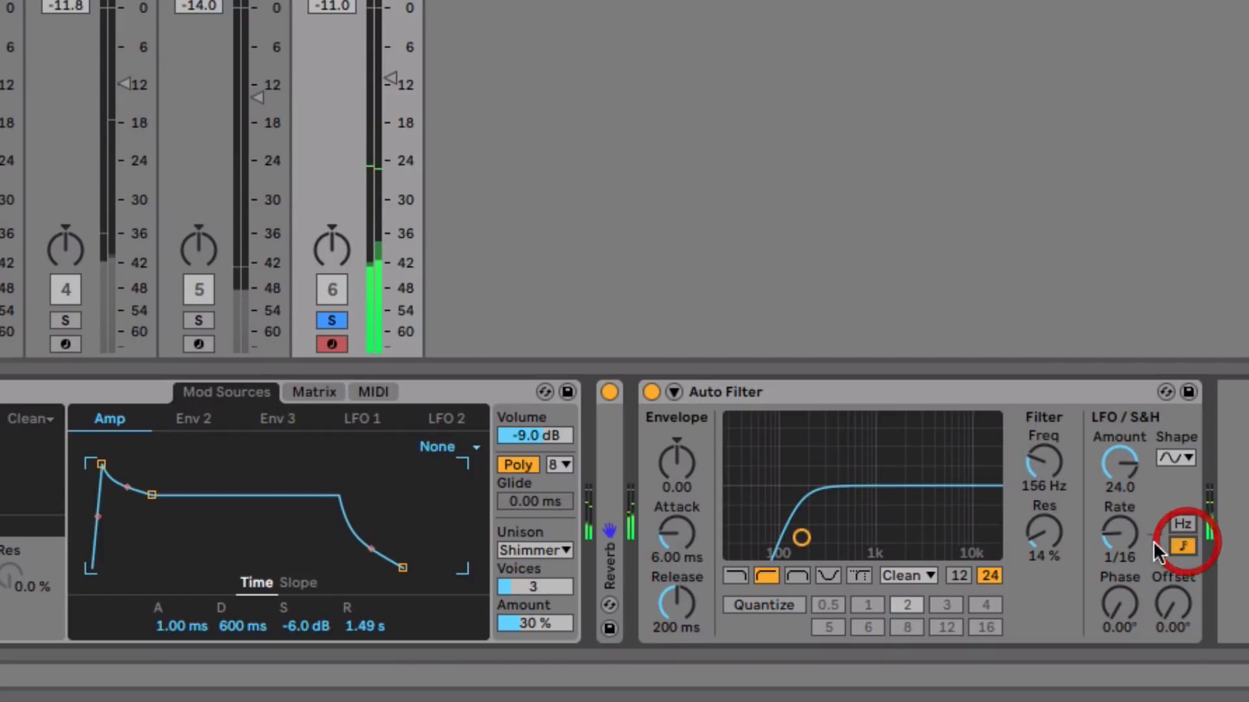
{"action": "mouse_move", "coordinate": [1128, 525]}
{"action": "left_mouse_down"}
{"action": "mouse_move", "coordinate": [1128, 511]}
{"action": "mouse_move", "coordinate": [1128, 525]}
{"action": "left_mouse_up"}
{"action": "left_click_drag", "start_coordinate": [1130, 459], "coordinate": [1130, 469]}
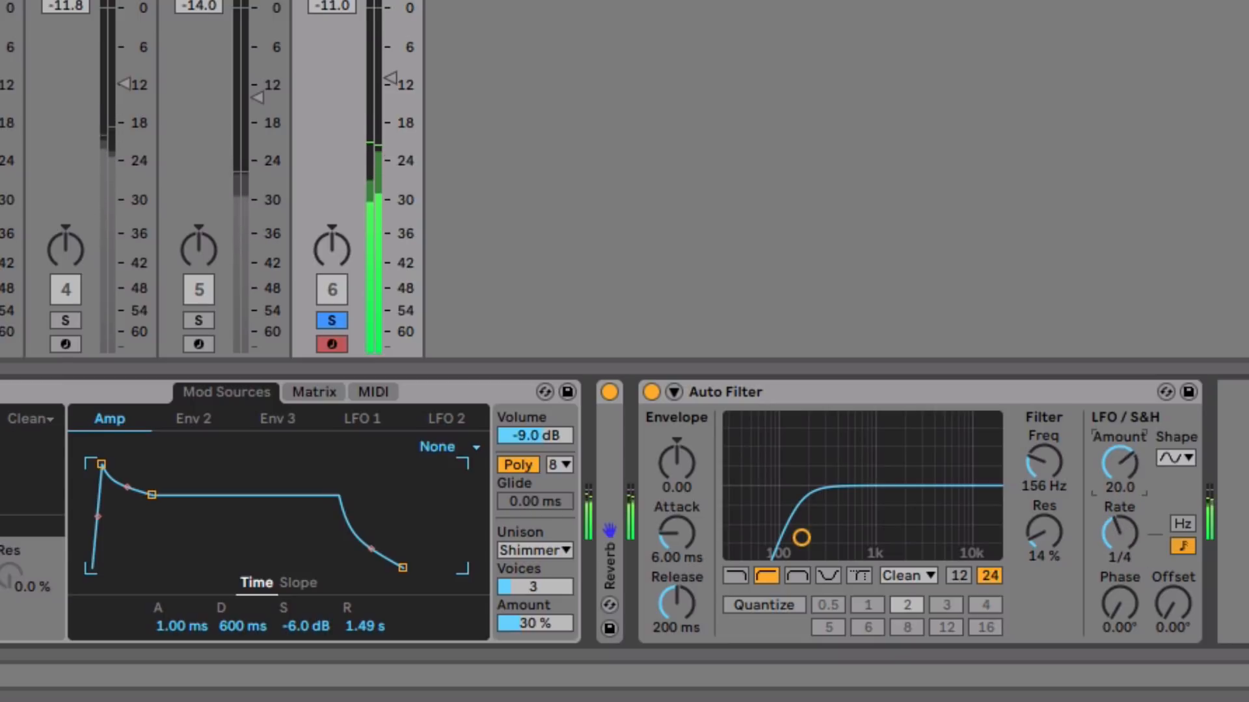
Set the Auto Filter's frequency to 120 Hz, its LFO amount to 30.0 and LFO phase to 128°, and stop playback.
{"action": "left_click_drag", "start_coordinate": [1043, 463], "coordinate": [1044, 476]}
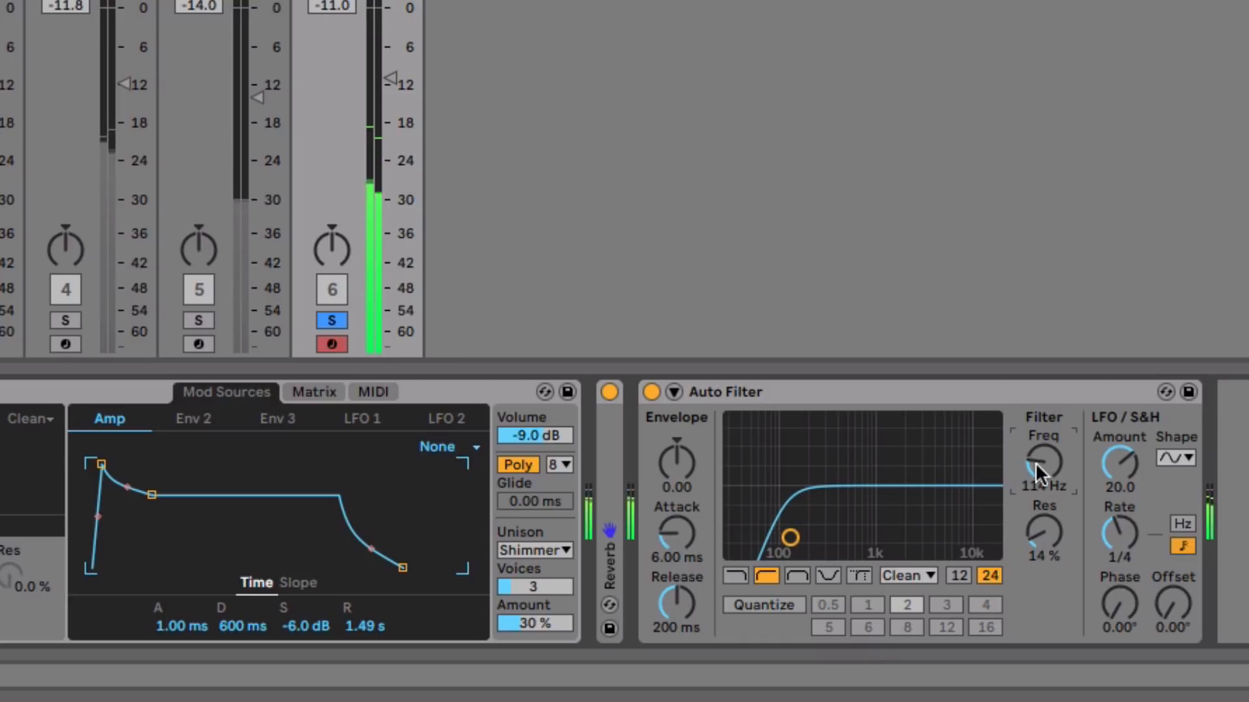
{"action": "left_click_drag", "start_coordinate": [1120, 463], "coordinate": [1120, 449]}
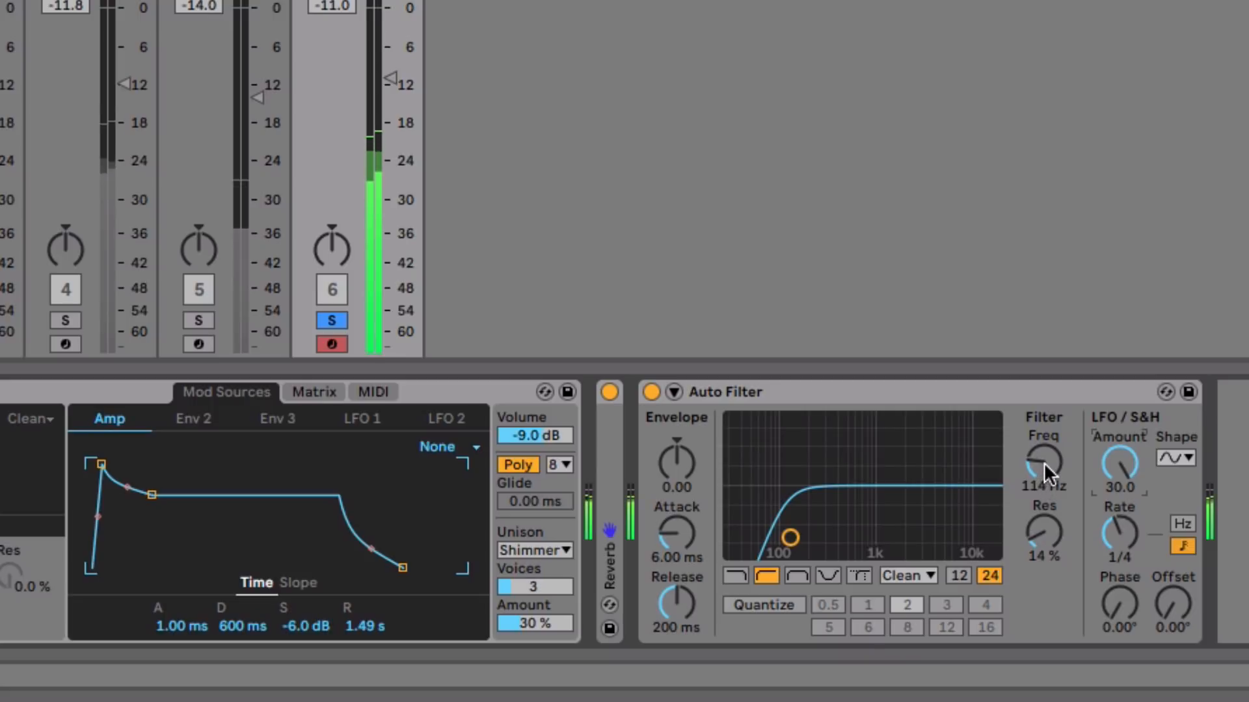
{"action": "left_click_drag", "start_coordinate": [1044, 463], "coordinate": [1044, 466]}
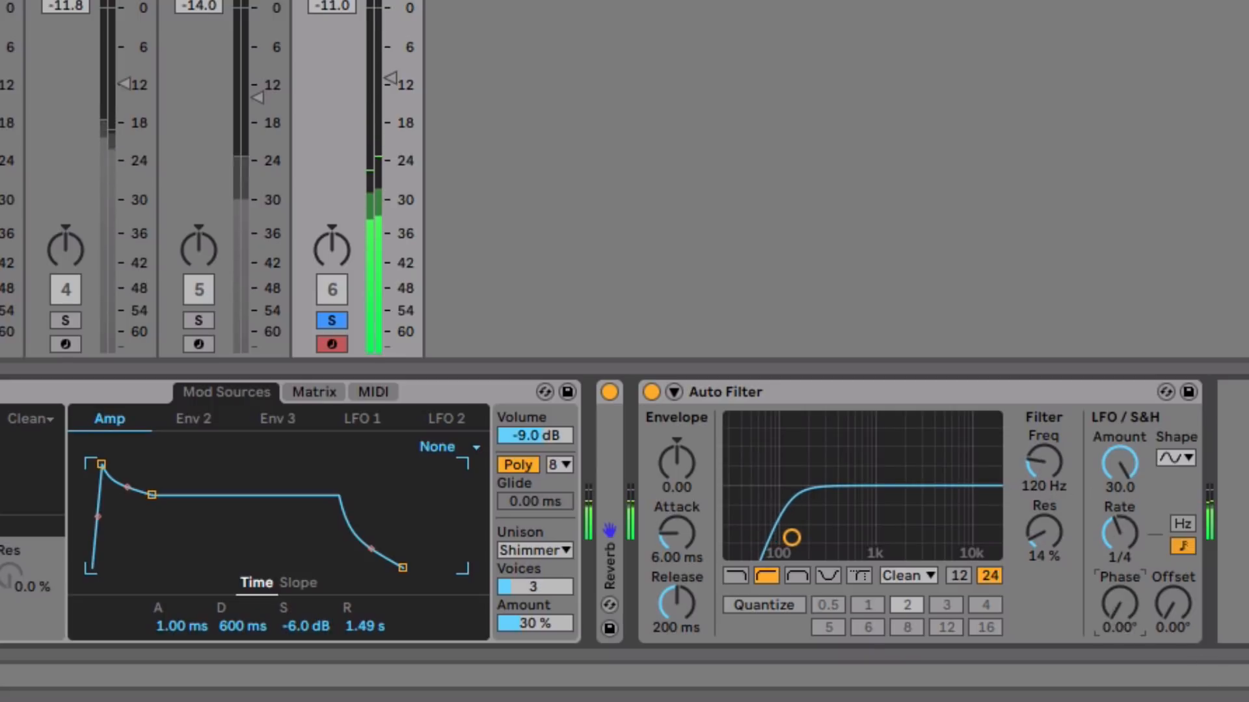
{"action": "left_click_drag", "start_coordinate": [1126, 618], "coordinate": [1126, 592]}
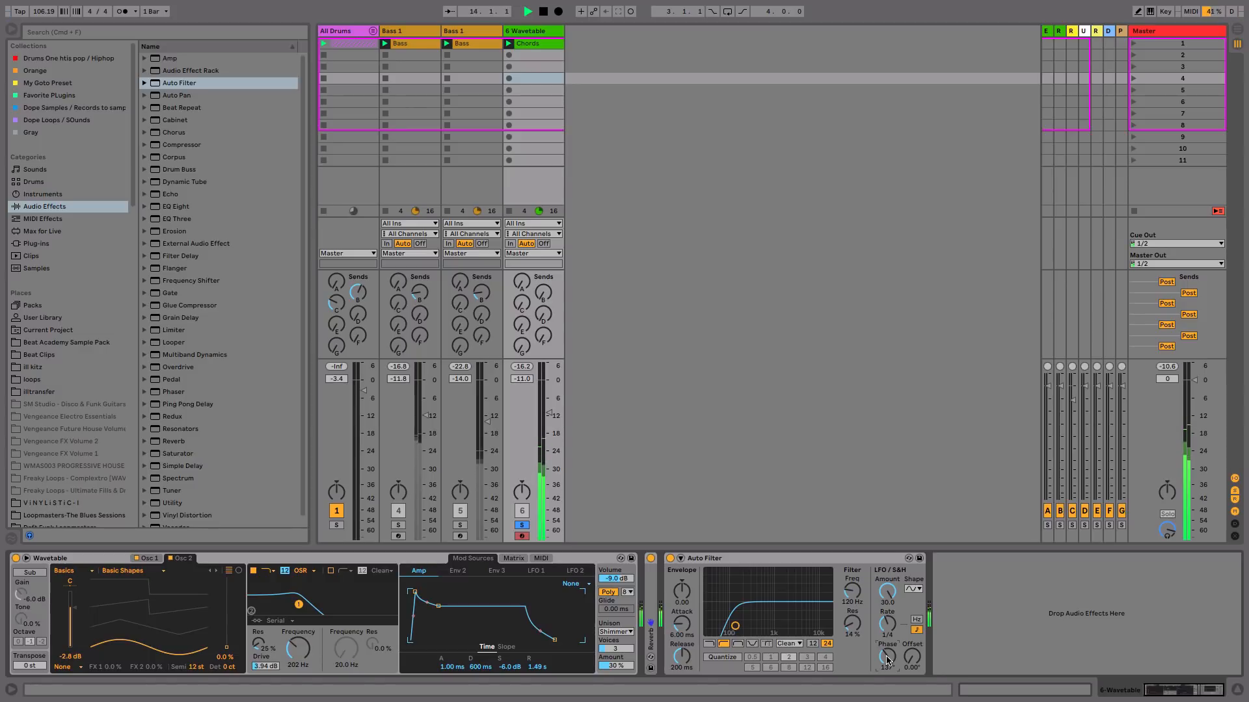
{"action": "left_click_drag", "start_coordinate": [887, 660], "coordinate": [886, 665]}
{"action": "key", "text": "space"}
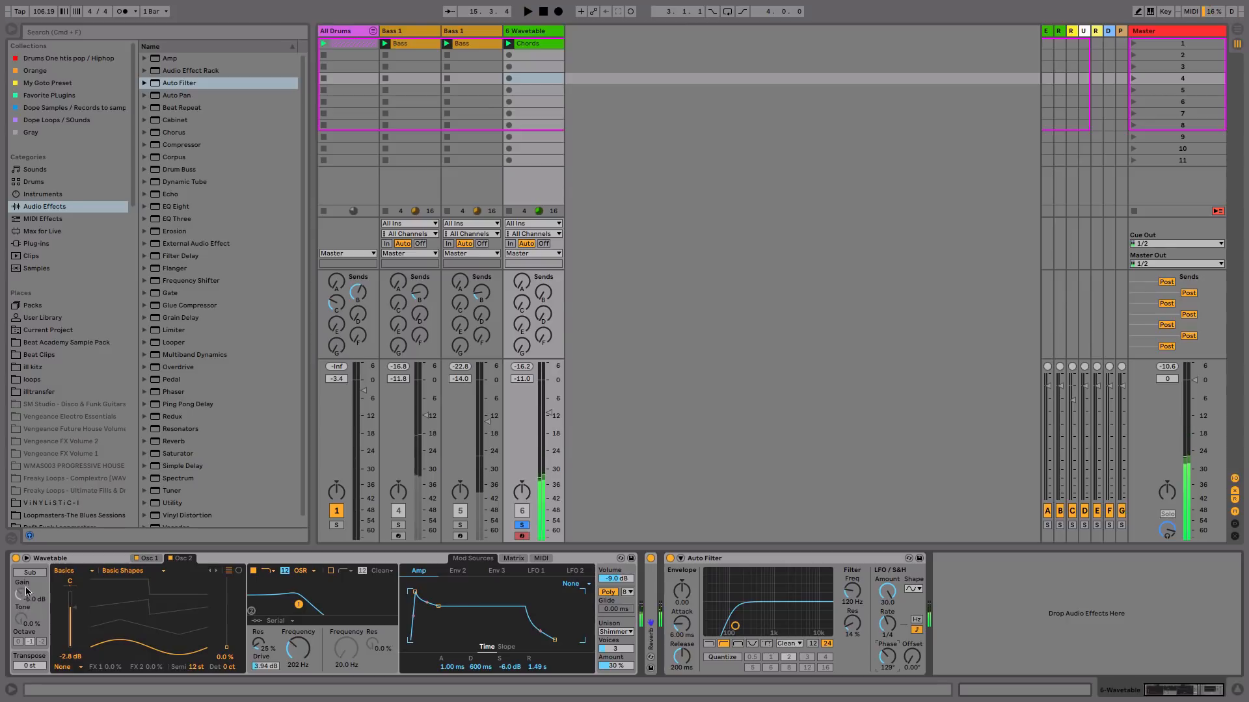
Enable Wavetable's sub oscillator, audition the chords and raise the sub's tone to 16 %.
{"action": "left_click", "coordinate": [30, 572]}
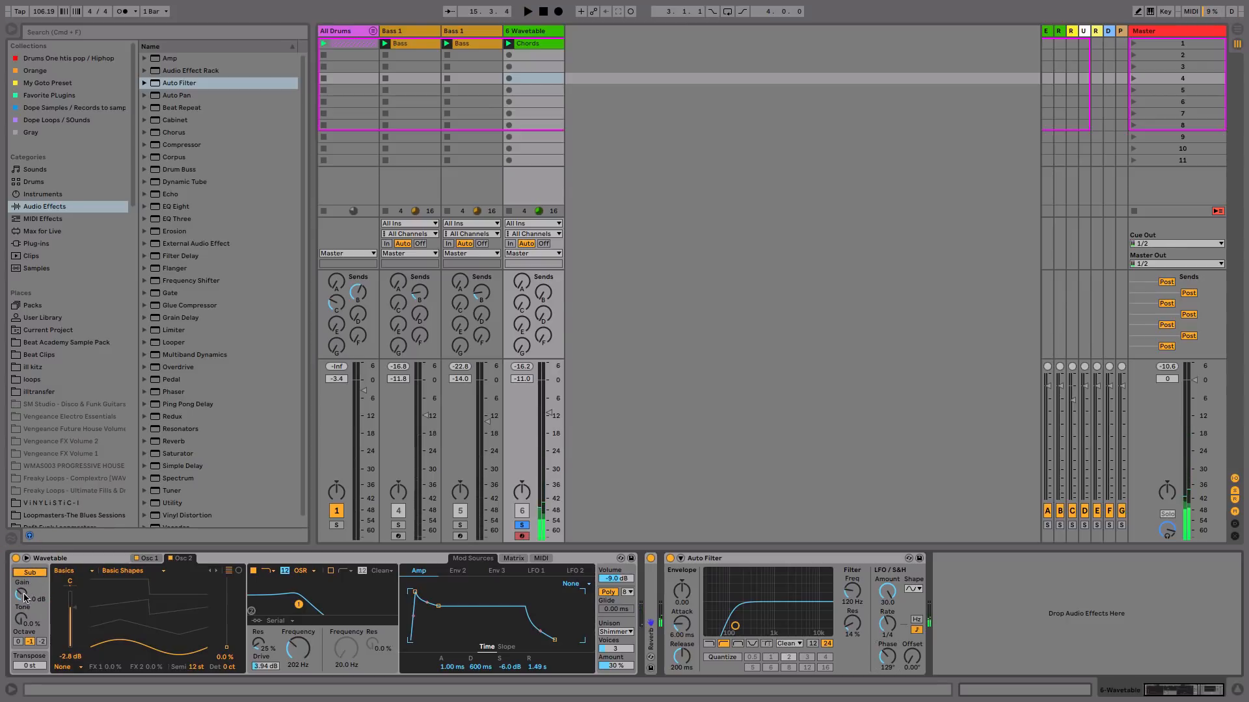
{"action": "key", "text": "space"}
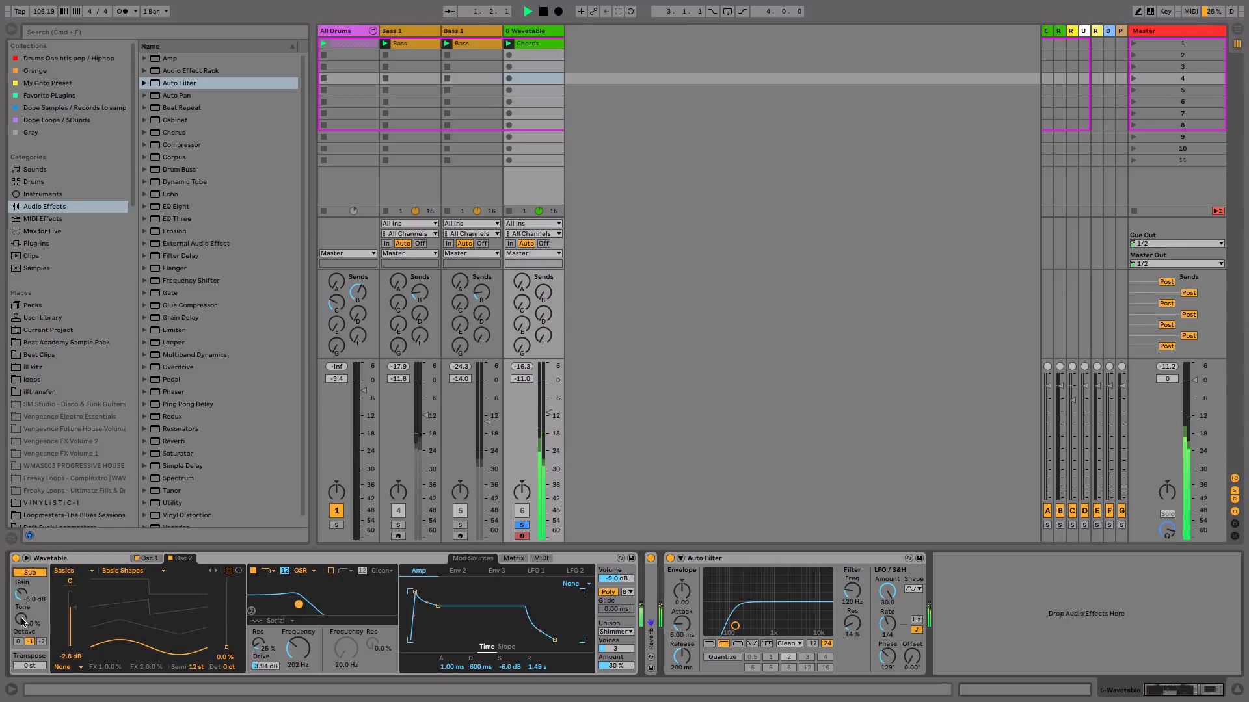
{"action": "left_click_drag", "start_coordinate": [22, 619], "coordinate": [22, 608]}
Set the Auto Filter's frequency to 87.3 Hz, its LFO rate to 5/16 and its LFO phase back to 0.00°.
{"action": "left_click_drag", "start_coordinate": [735, 626], "coordinate": [730, 626]}
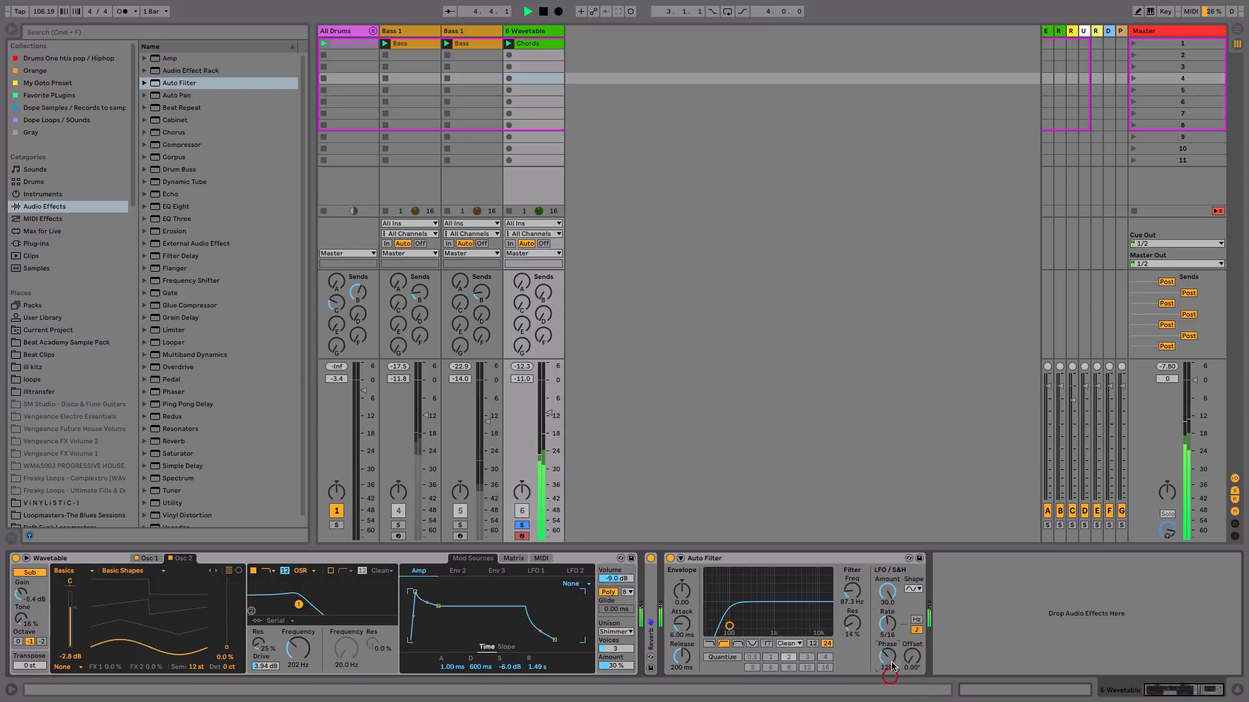
{"action": "left_click_drag", "start_coordinate": [891, 664], "coordinate": [891, 696]}
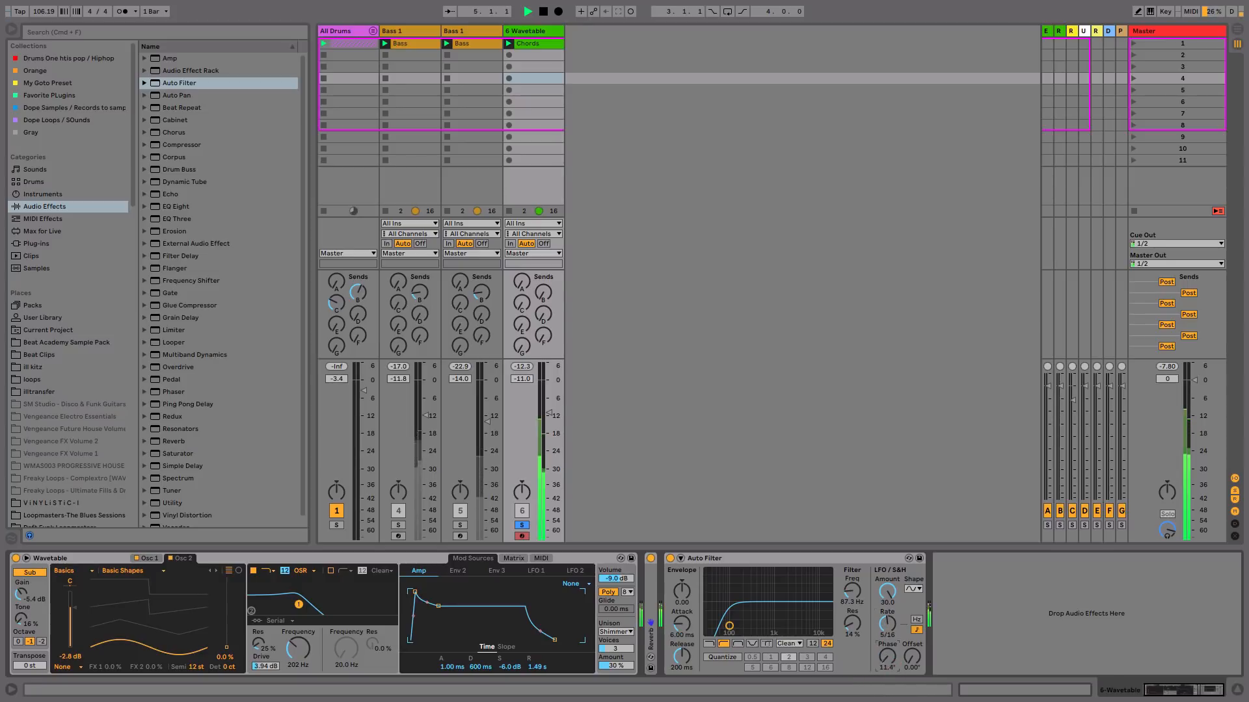
Unsolo the Wavetable track, play the full beat and lower the track's volume to -15.3 dB.
{"action": "left_click", "coordinate": [523, 527]}
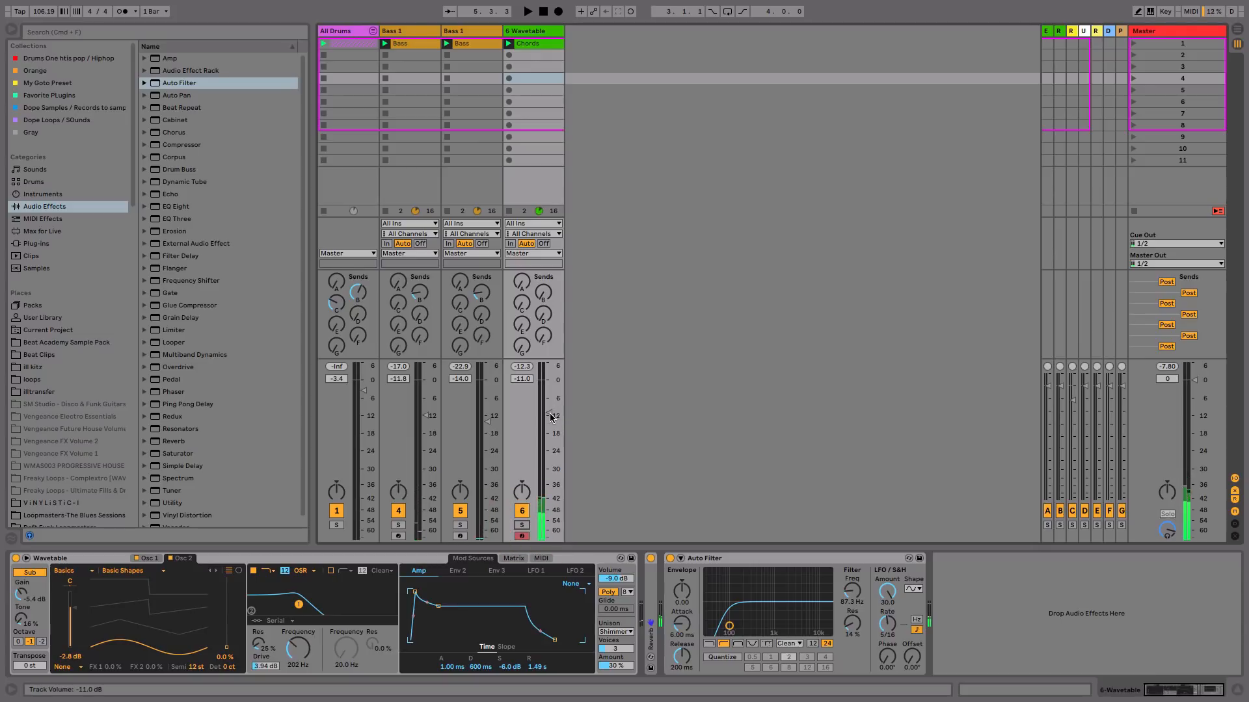
{"action": "key", "text": "space"}
{"action": "left_click_drag", "start_coordinate": [549, 414], "coordinate": [549, 426]}
Fit the chords into the mix with Wavetable's filter at 331 Hz, the Auto Filter at 173 Hz and the track volume at -19.5 dB.
{"action": "left_click_drag", "start_coordinate": [299, 654], "coordinate": [299, 651]}
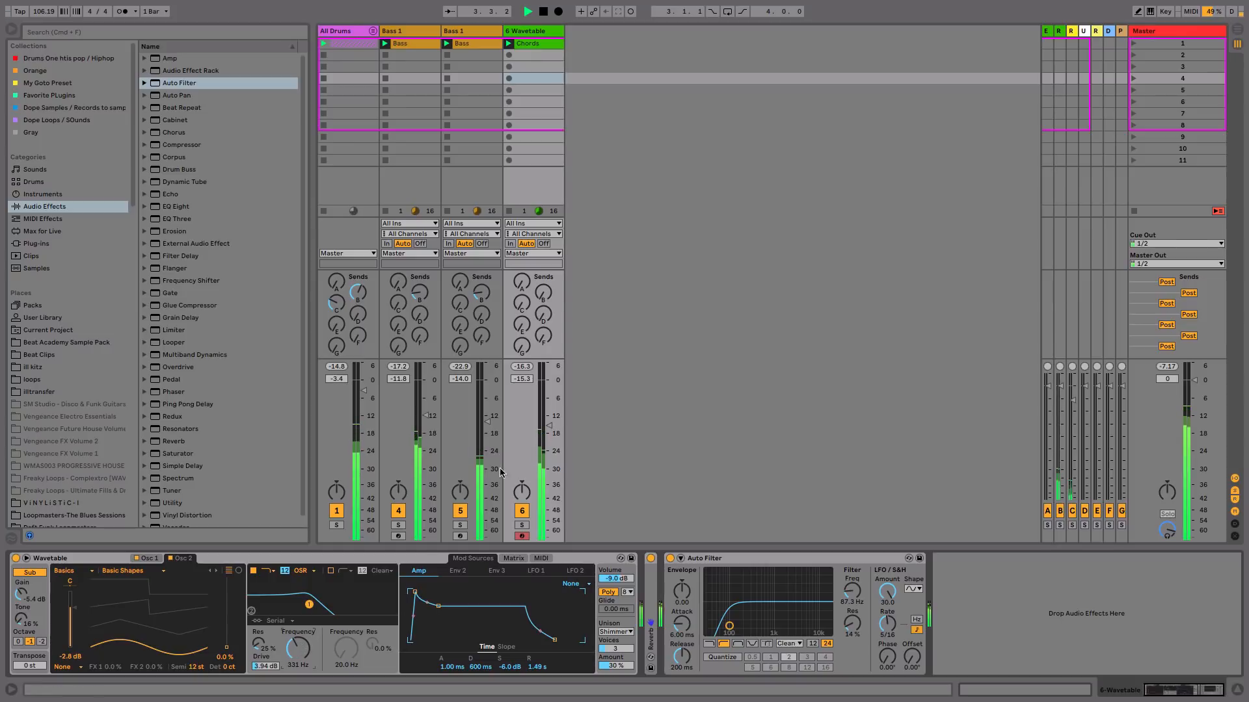
{"action": "left_click_drag", "start_coordinate": [550, 426], "coordinate": [549, 433]}
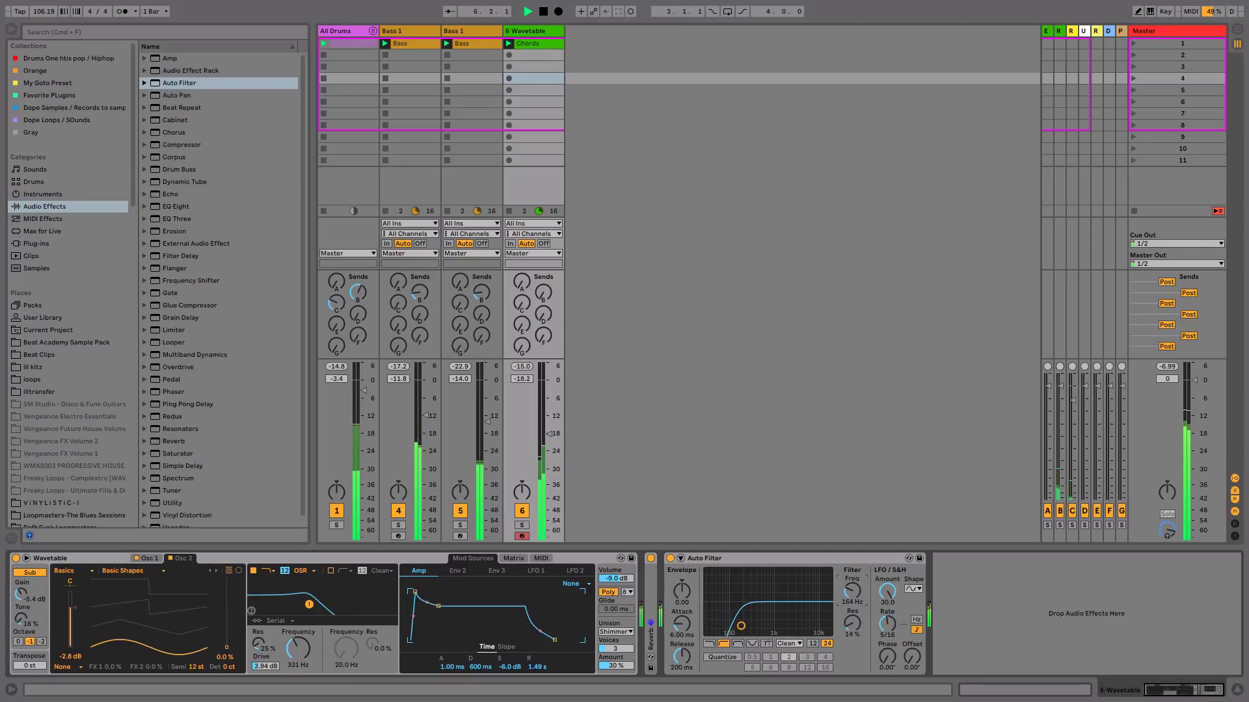
{"action": "left_click_drag", "start_coordinate": [549, 434], "coordinate": [551, 441]}
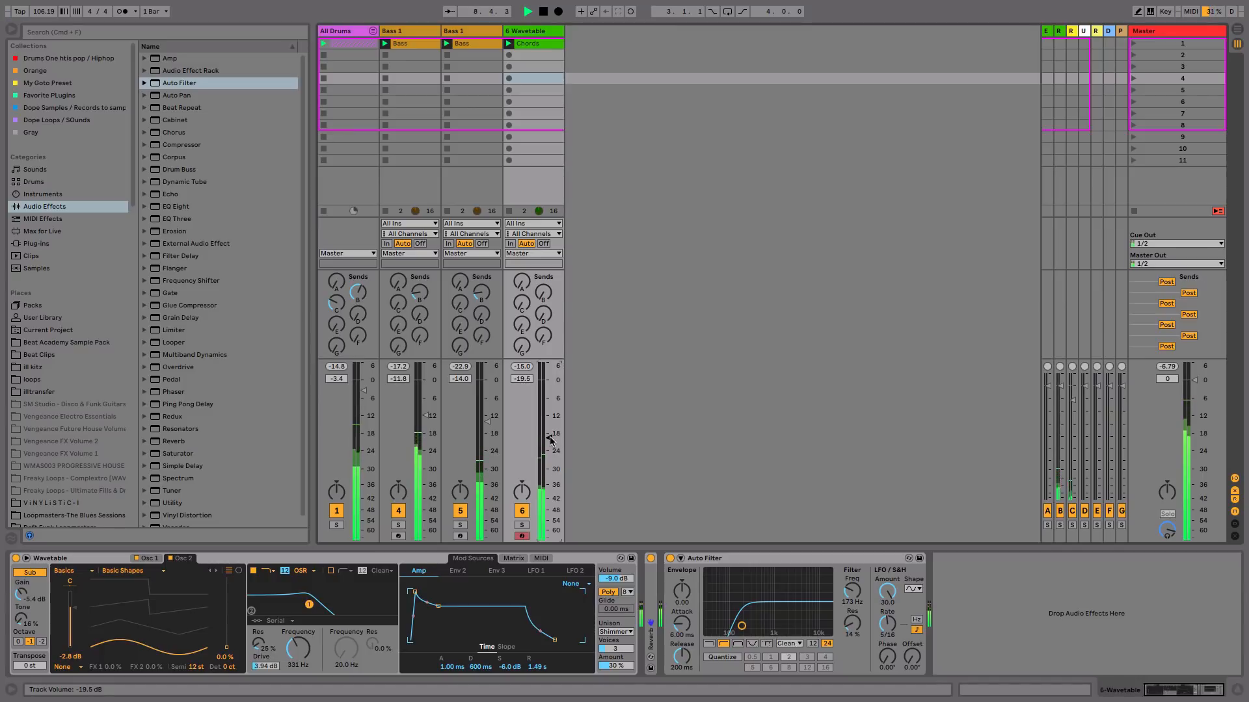